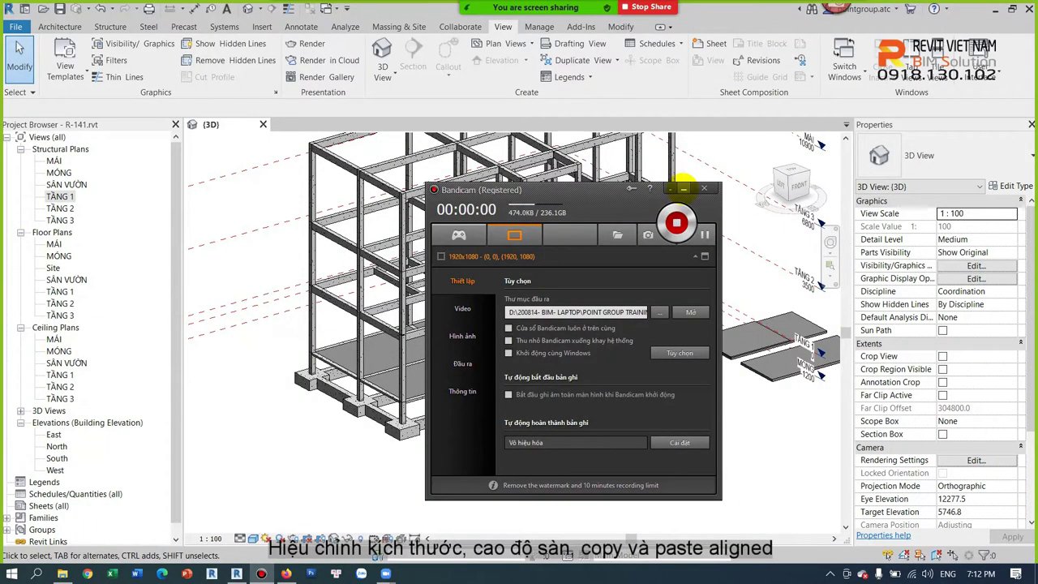
Step: Orbit the 3D model and select the lower detached slab to check its type
left_click(683, 188)
middle_click_drag(653, 416, 695, 433, "shift")
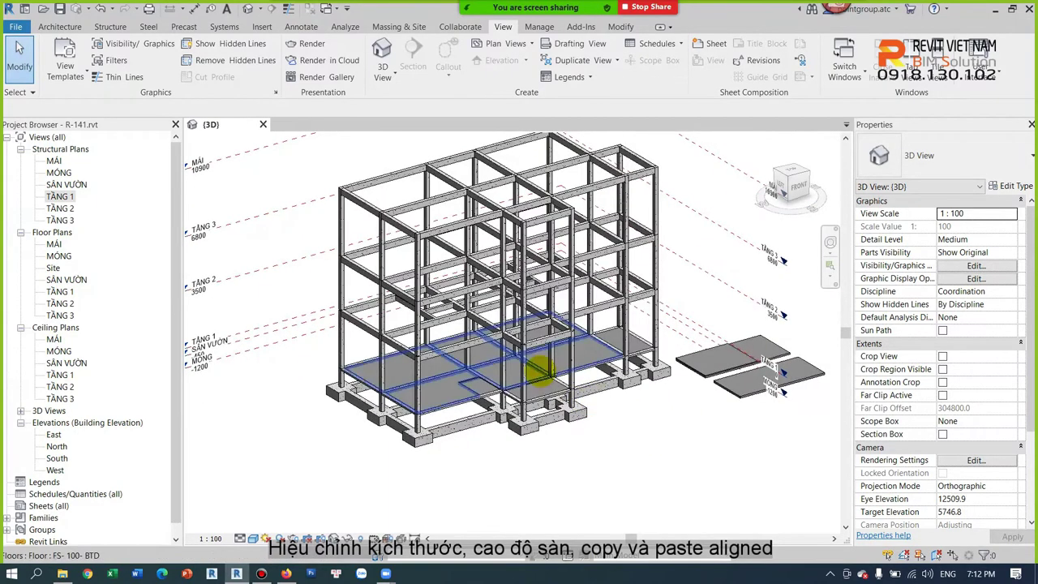
scroll(713, 414, "up", 3)
mouse_move(725, 411)
middle_mouse_down("shift")
mouse_move(637, 430)
mouse_move(718, 432)
middle_mouse_up("shift")
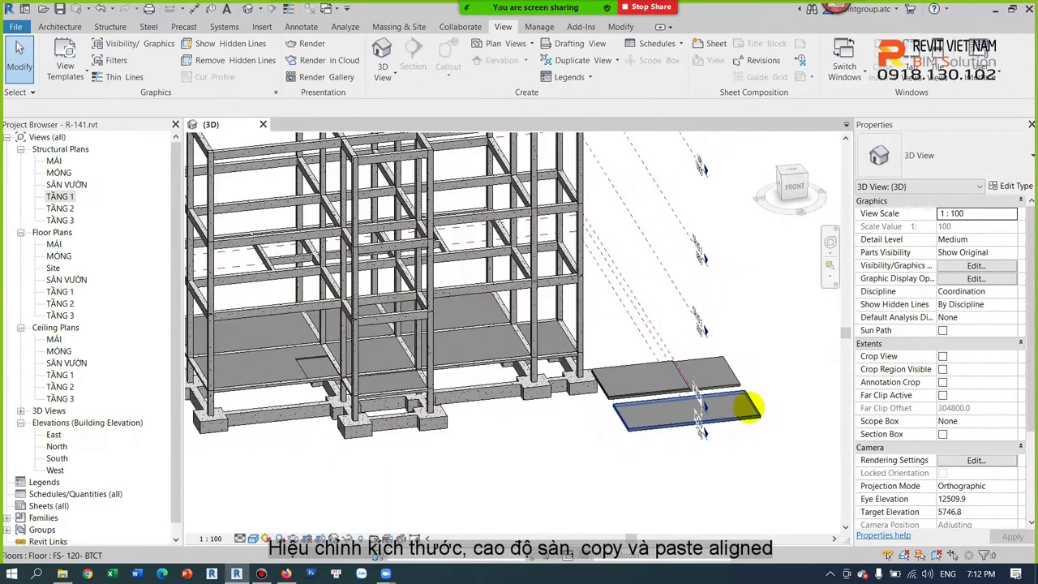
left_click(746, 407)
scroll(751, 415, "down", 3)
left_click(769, 434)
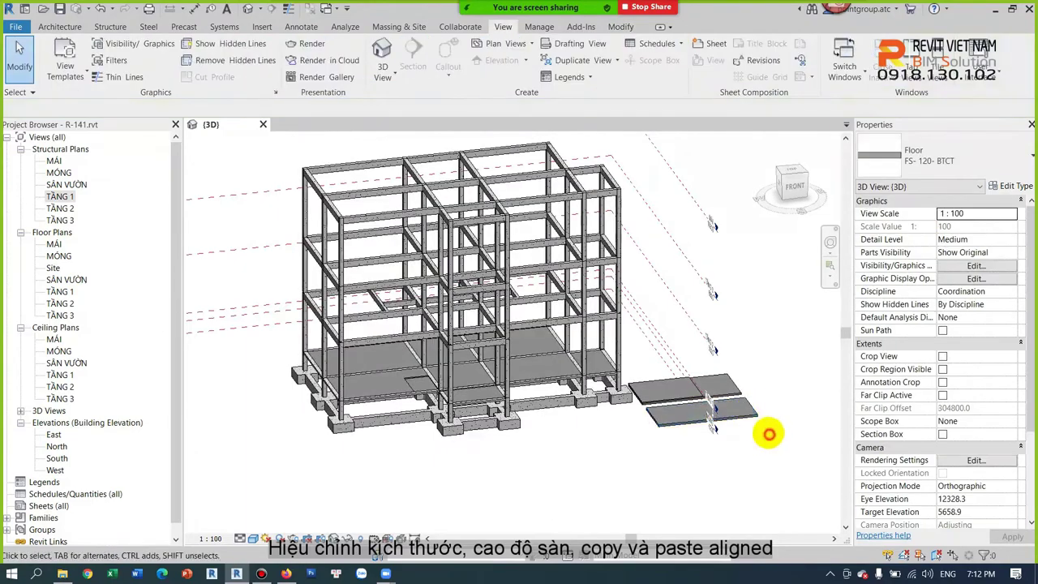
left_click(734, 416)
left_click(552, 461)
middle_click_drag(551, 461, 539, 454, "shift")
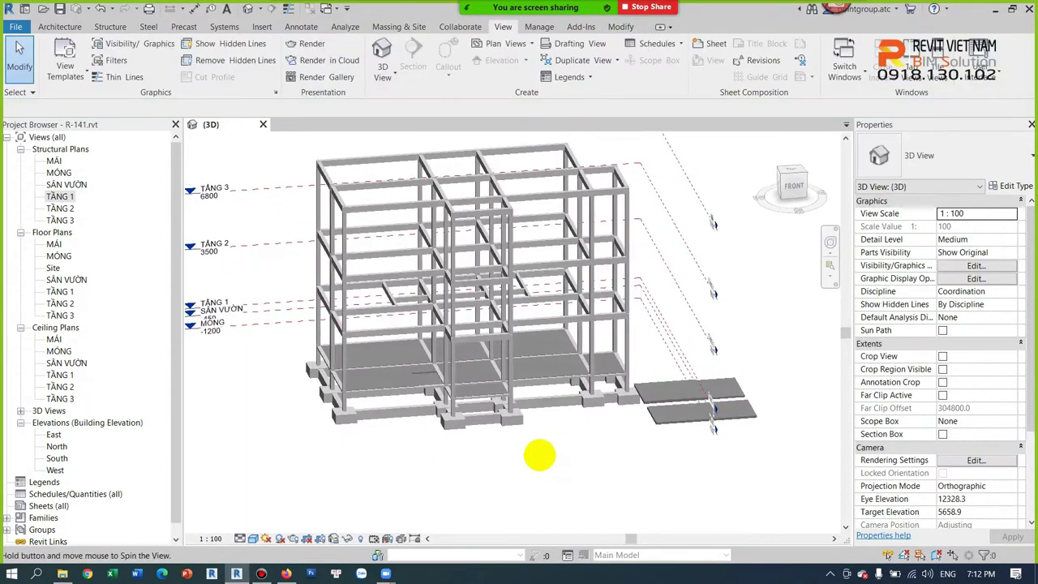
scroll(539, 455, "up", 5)
middle_click_drag(440, 371, 492, 343, "shift")
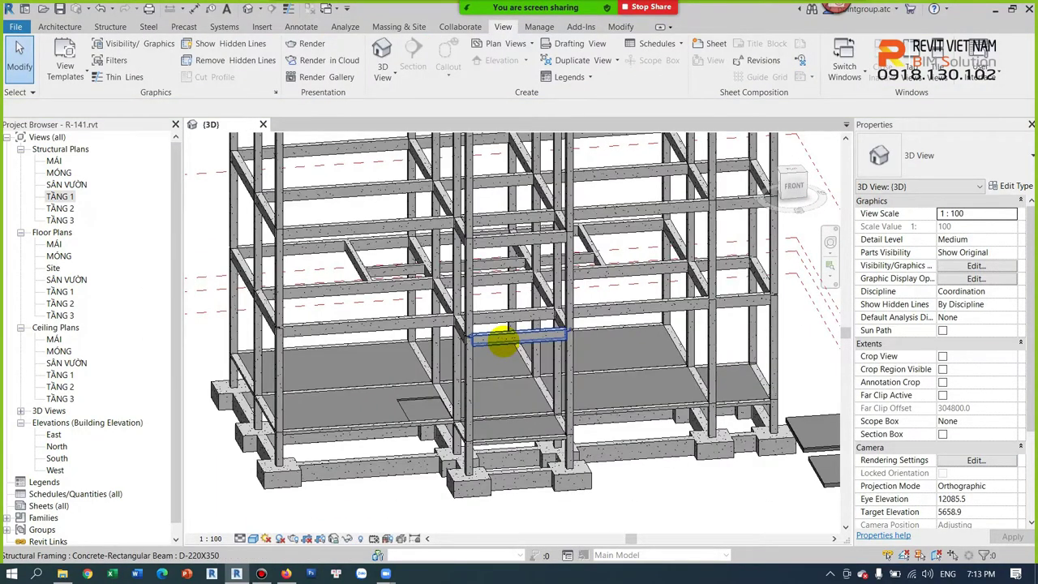
scroll(502, 342, "down", 4)
left_click(689, 428)
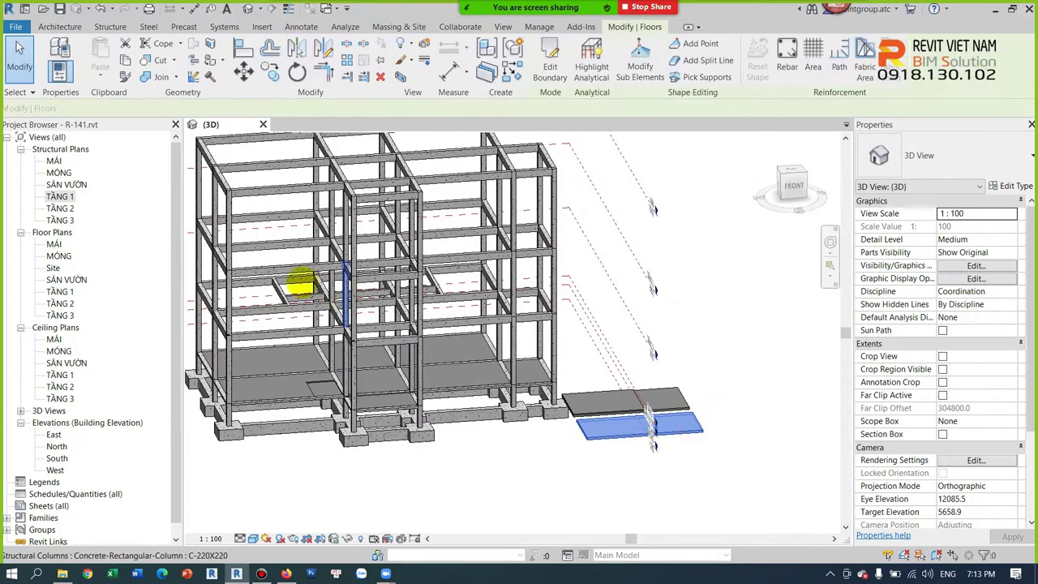
Step: Open the TẦNG 2 structural plan and clear the floor selection
double_click(60, 208)
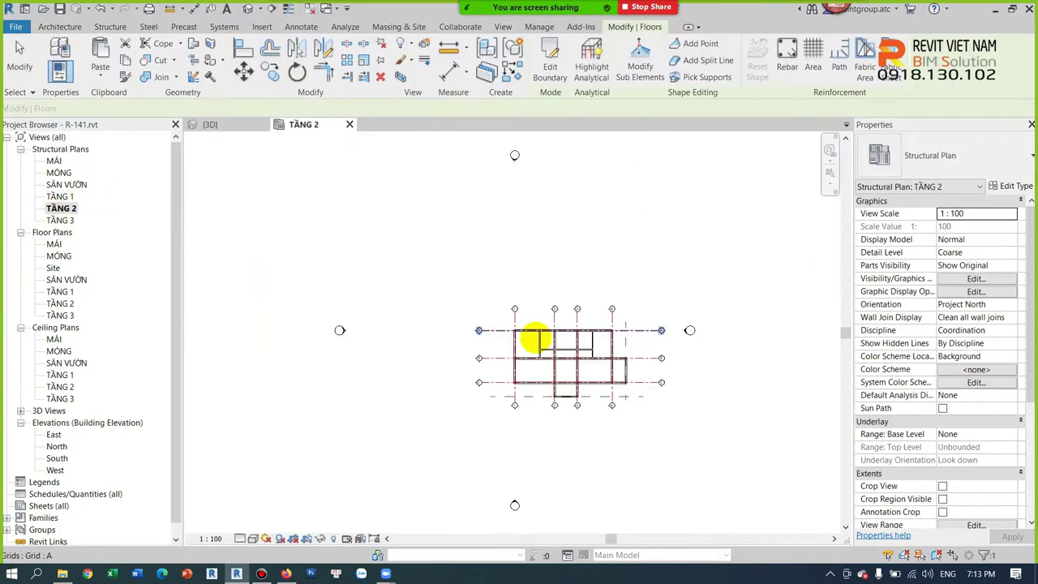
scroll(706, 455, "up", 2)
left_click(706, 455)
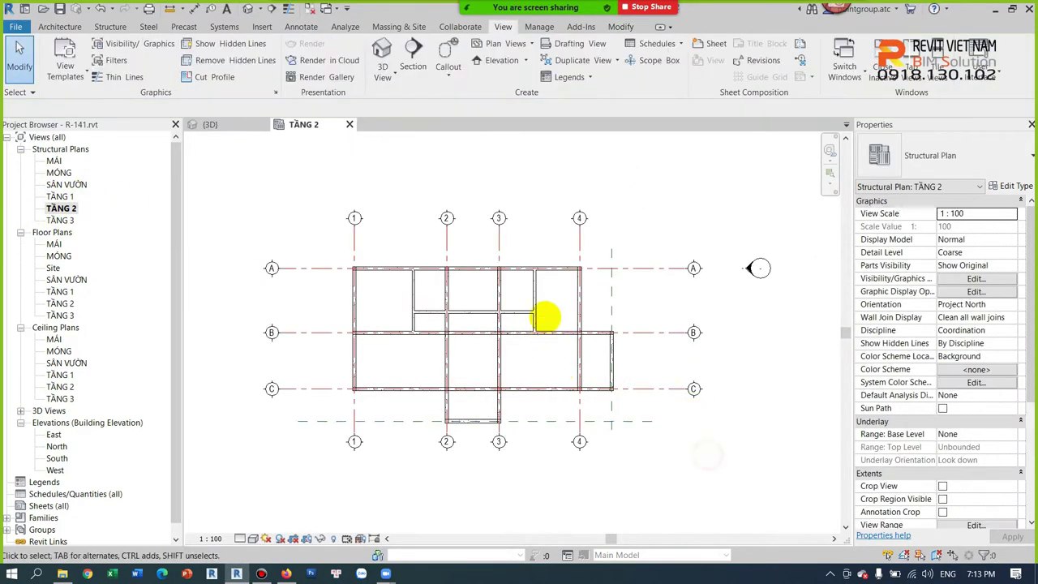
Step: Start a new Floor: Structural sketch from the Structure tools
left_click(59, 26)
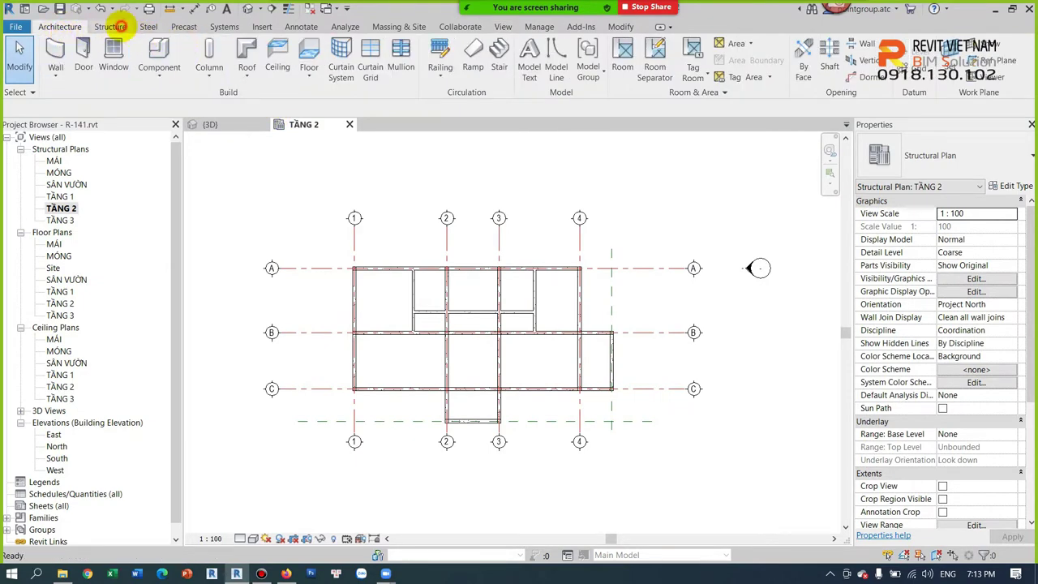
left_click(110, 26)
left_click(152, 79)
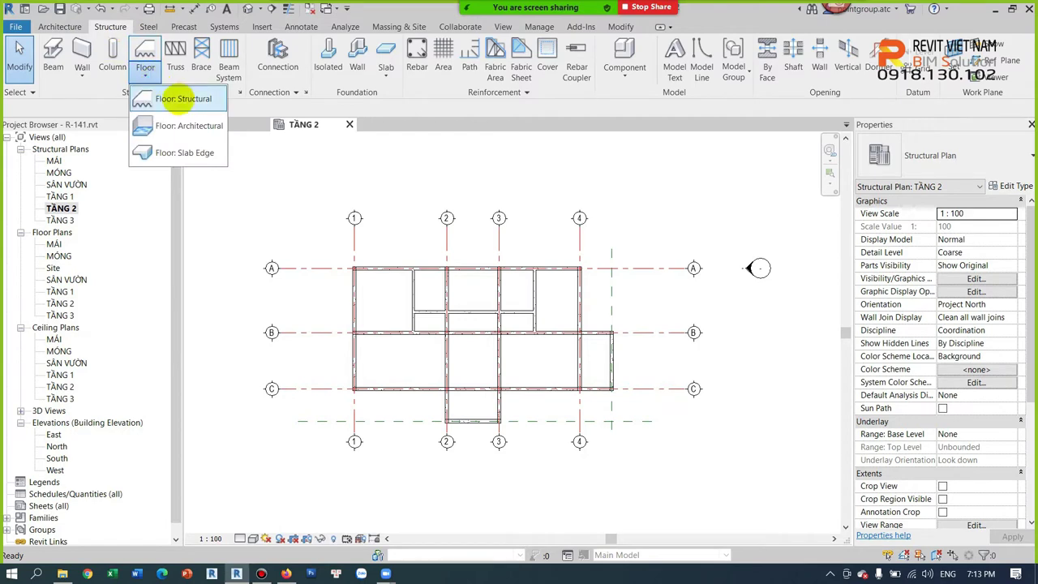
left_click(180, 97)
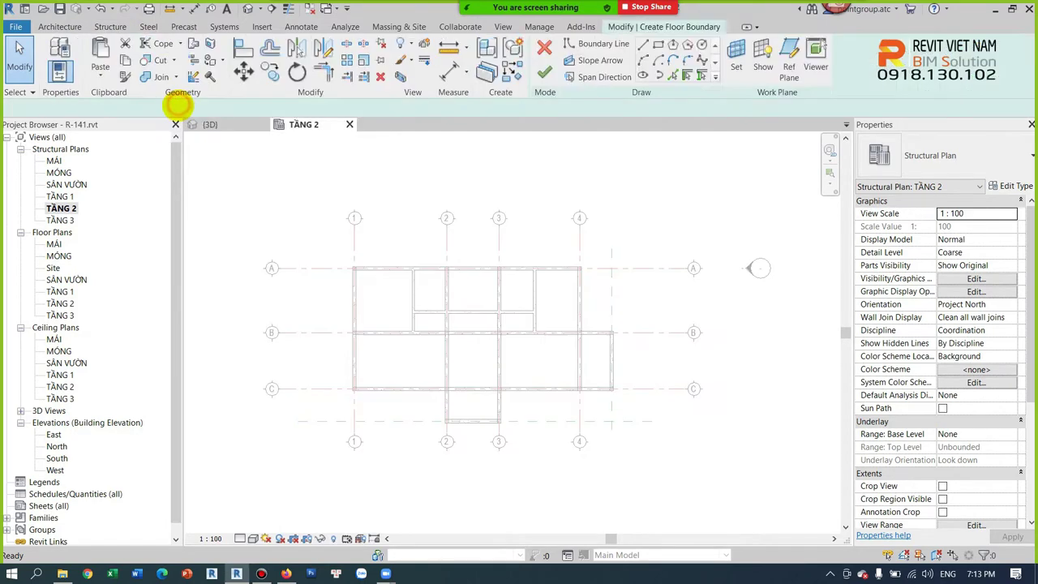
Step: Set the floor type to FS- 120- BTCT and choose the Rectangle boundary tool
left_click(996, 152)
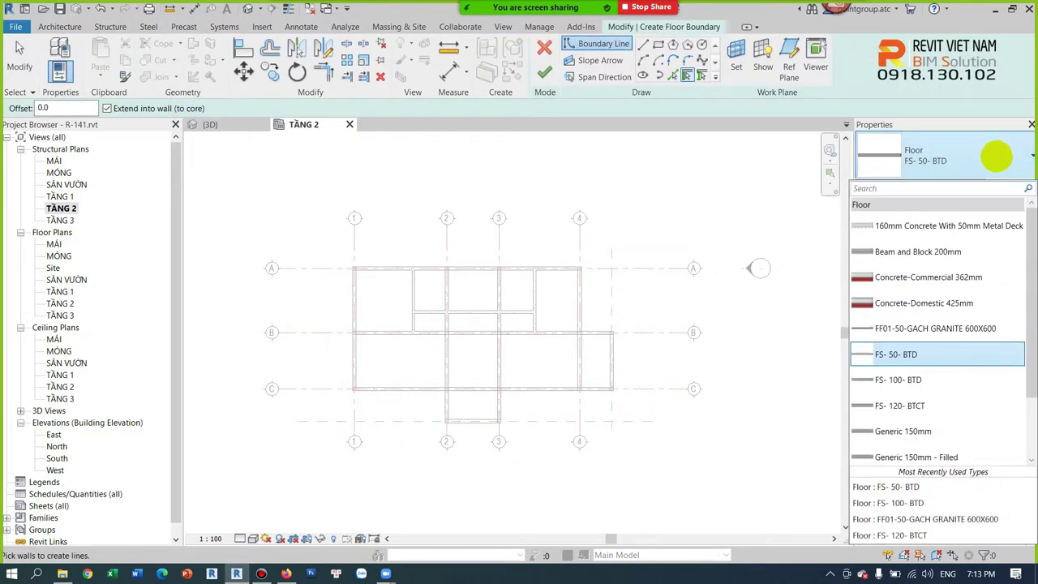
left_click(912, 407)
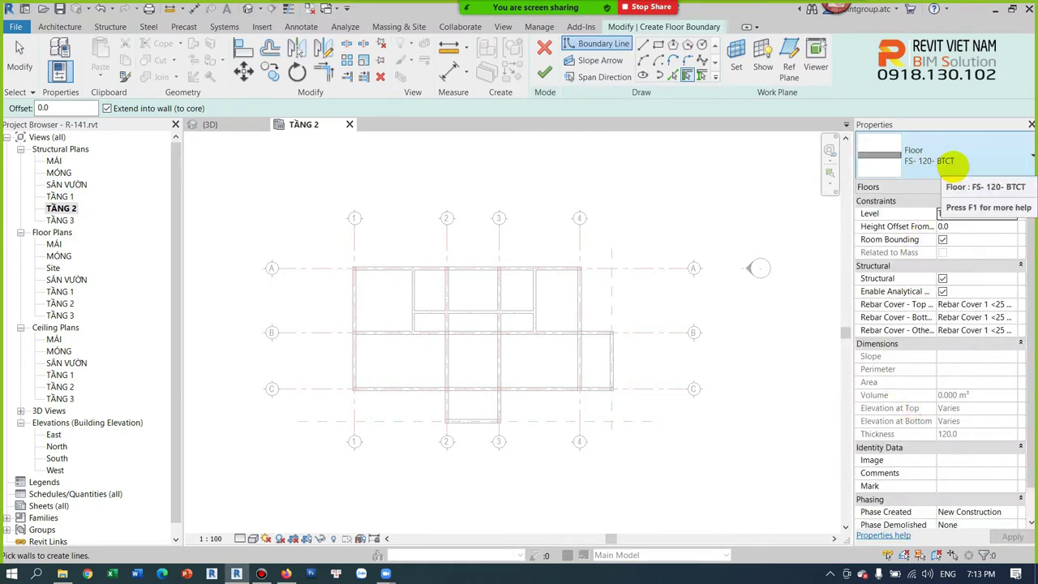
left_click(656, 45)
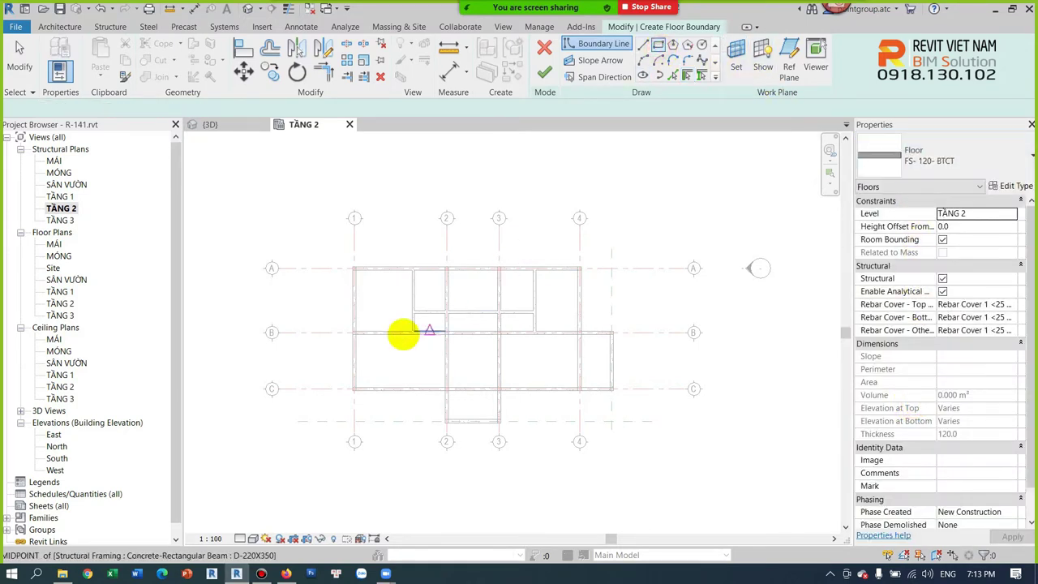
scroll(382, 308, "up", 2)
scroll(436, 352, "up", 3)
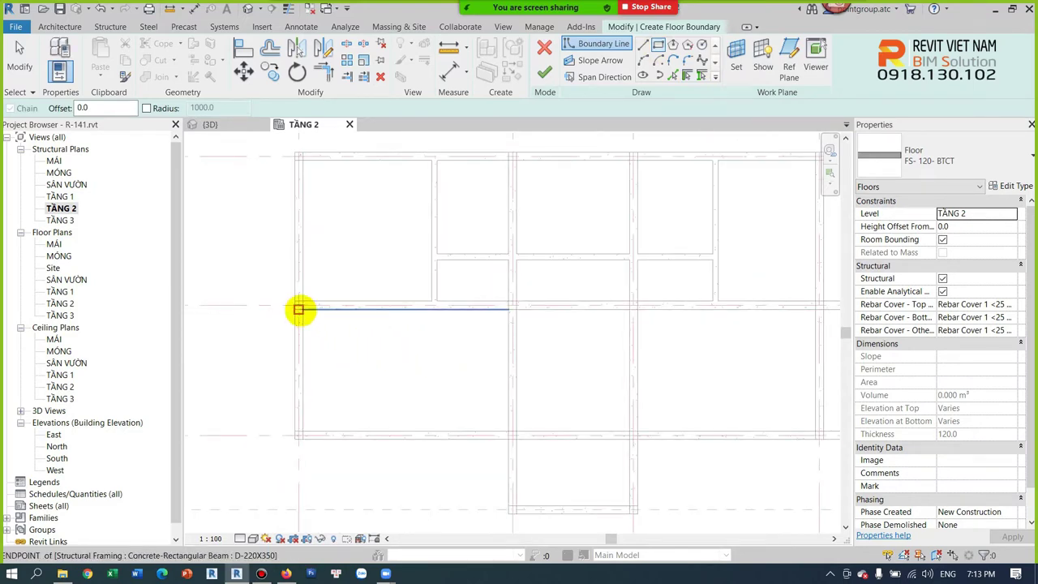
Step: Draw rectangle boundaries in the first three beam bays
left_click(303, 309)
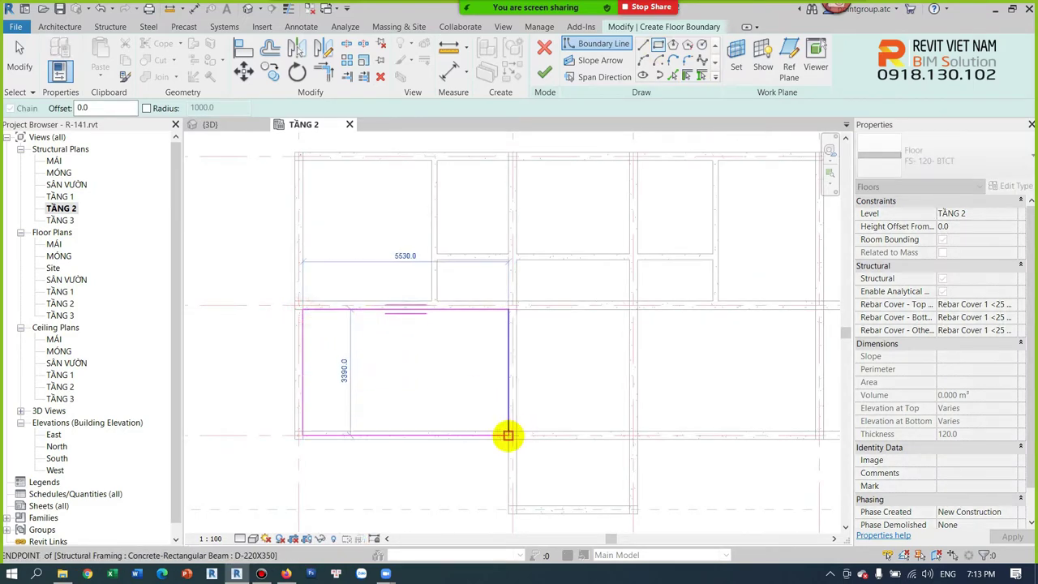
left_click(508, 431)
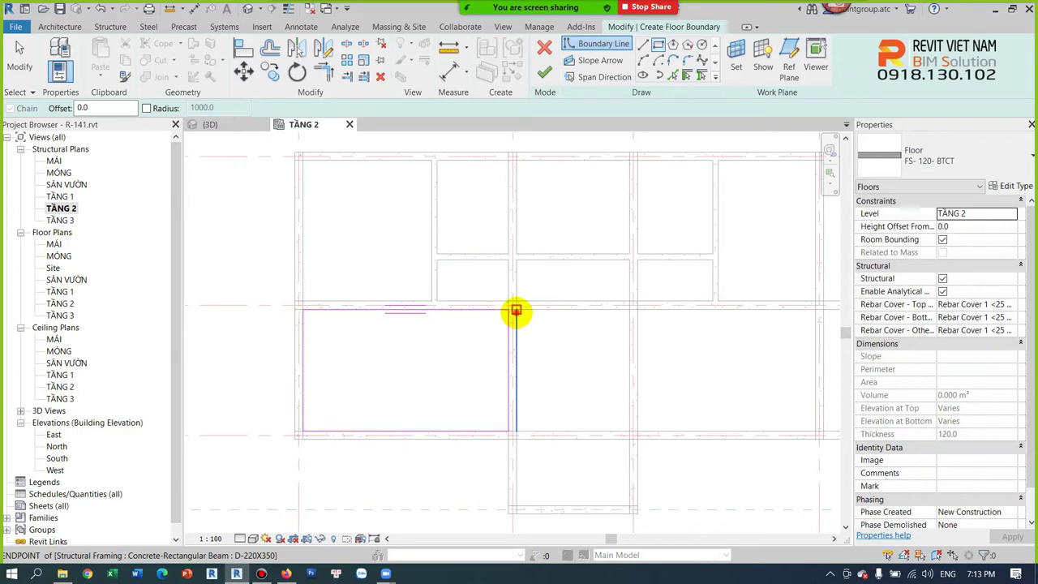
left_click(516, 309)
left_click(629, 431)
left_click(638, 308)
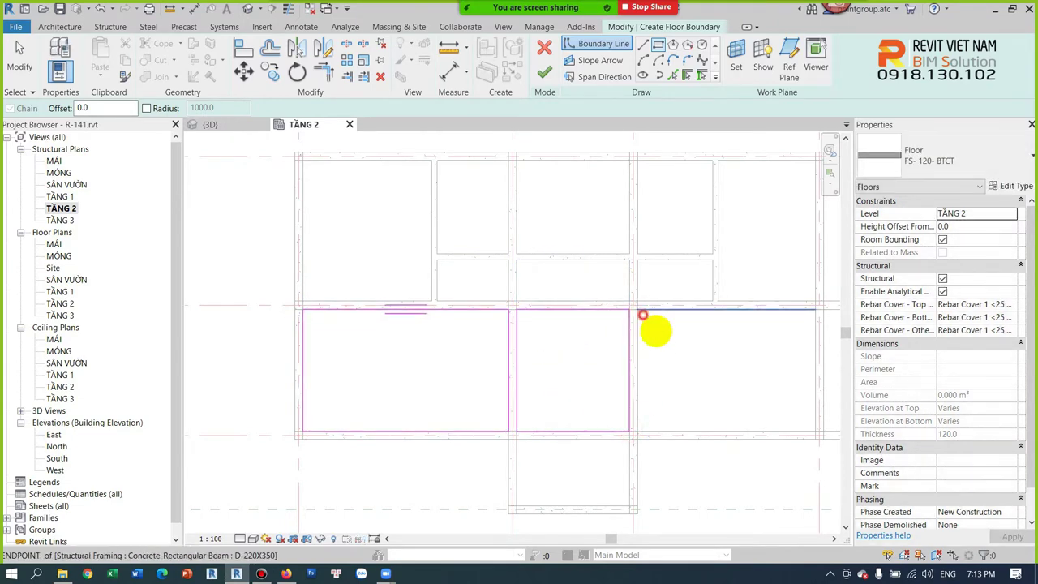
left_click(814, 431)
scroll(792, 417, "up", 3)
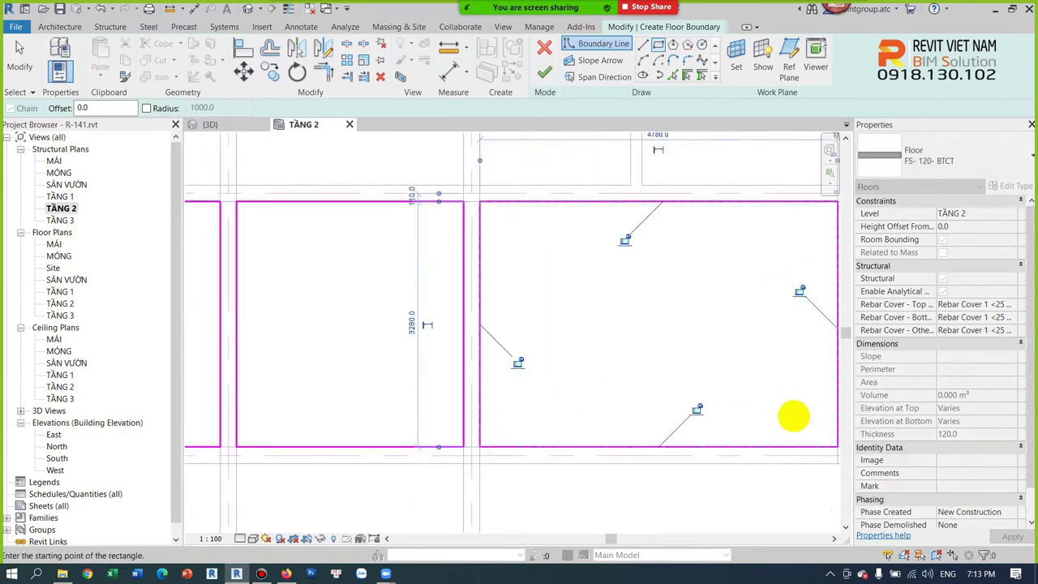
scroll(648, 398, "down", 1)
scroll(576, 269, "up", 1)
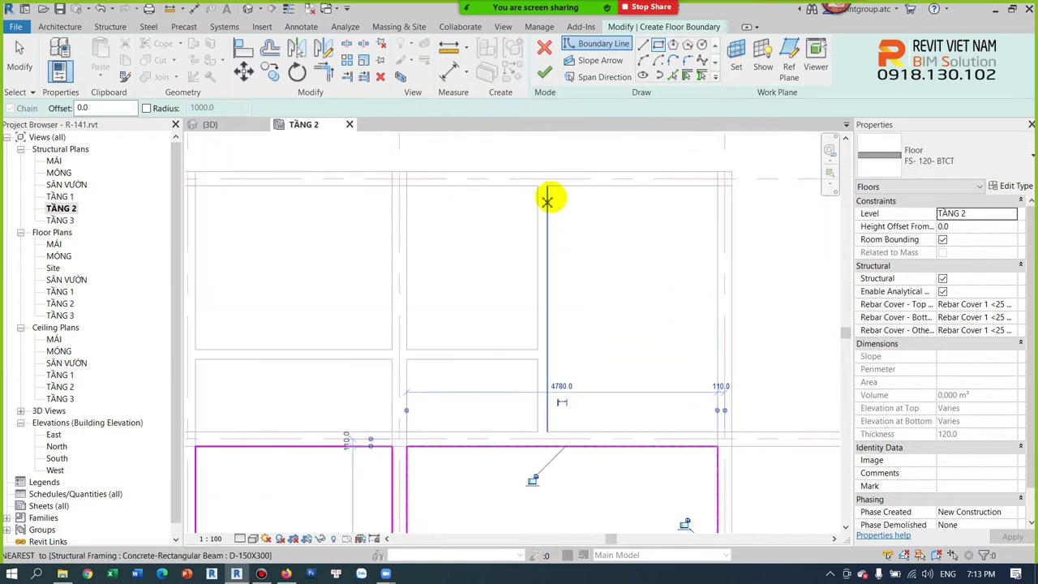
Step: Draw rectangle boundaries in the next two beam bays
left_click(548, 186)
left_click(717, 431)
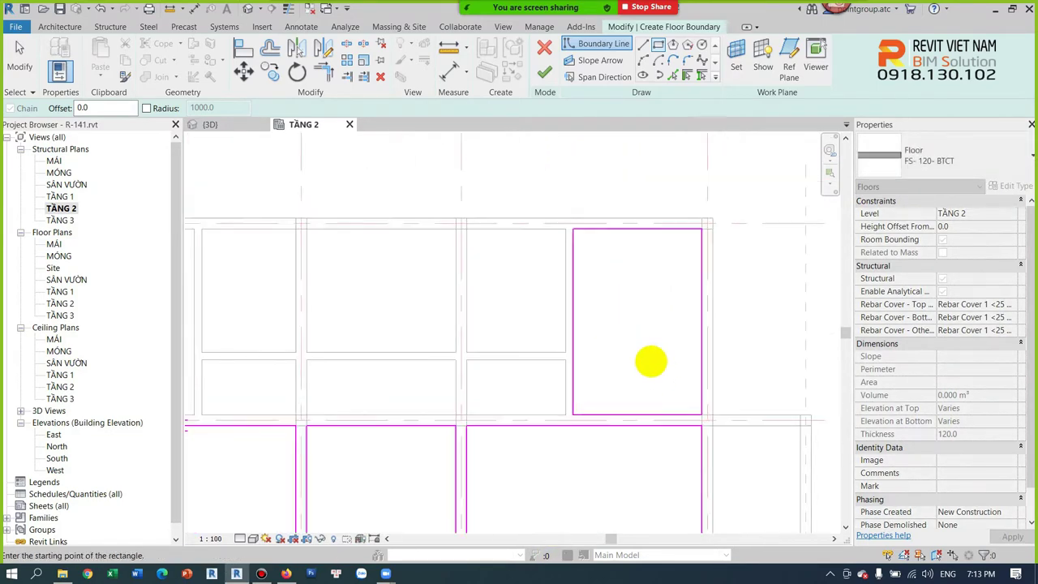
scroll(653, 348, "down", 2)
scroll(386, 260, "up", 3)
scroll(331, 290, "down", 1)
scroll(430, 413, "up", 2)
left_click(374, 485)
left_click(374, 485)
scroll(369, 422, "down", 1)
scroll(530, 386, "up", 1)
Step: Outline the remaining small bays with rectangles and end the drawing
left_click(375, 365)
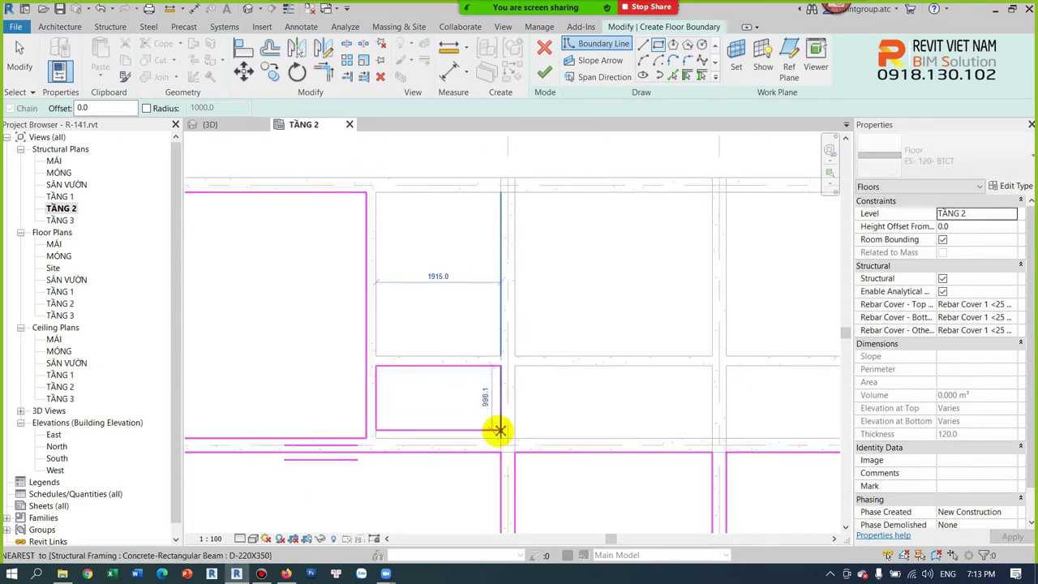
left_click(501, 438)
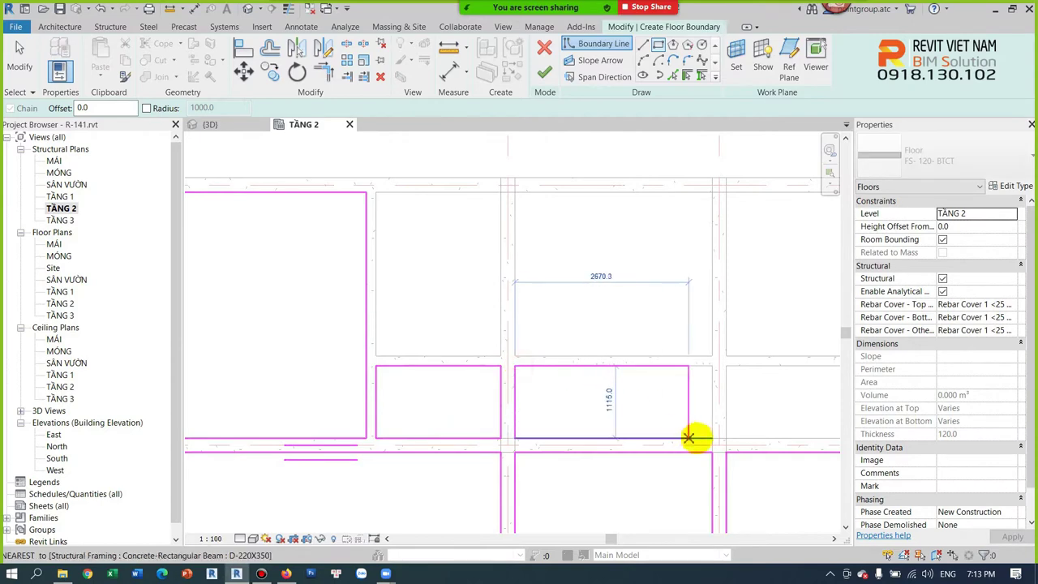
left_click(711, 436)
middle_click_drag(613, 398, 432, 369)
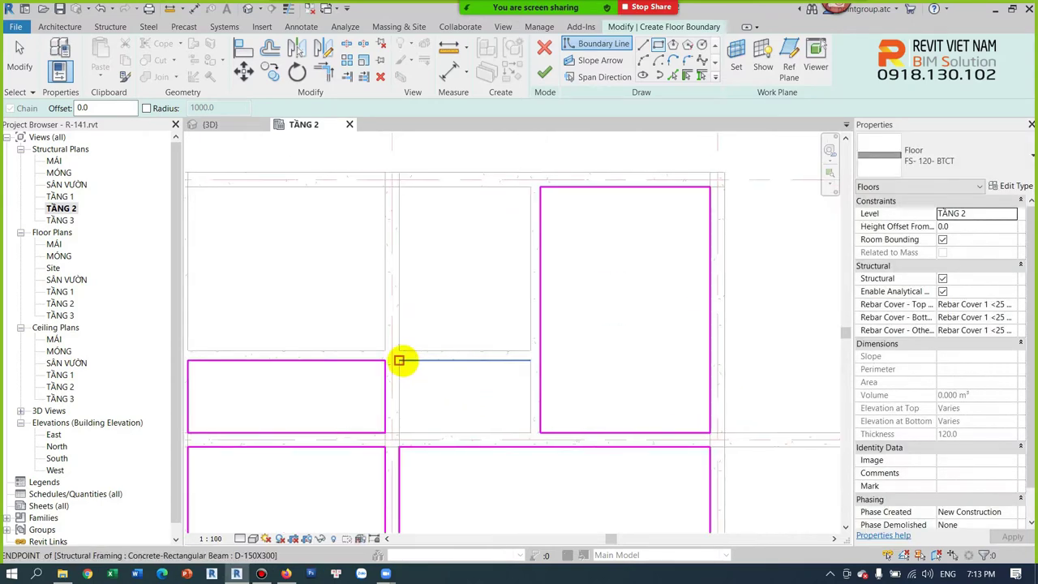
left_click(399, 360)
left_click(530, 428)
scroll(528, 426, "down", 2)
key("Escape")
middle_click_drag(581, 418, 595, 375)
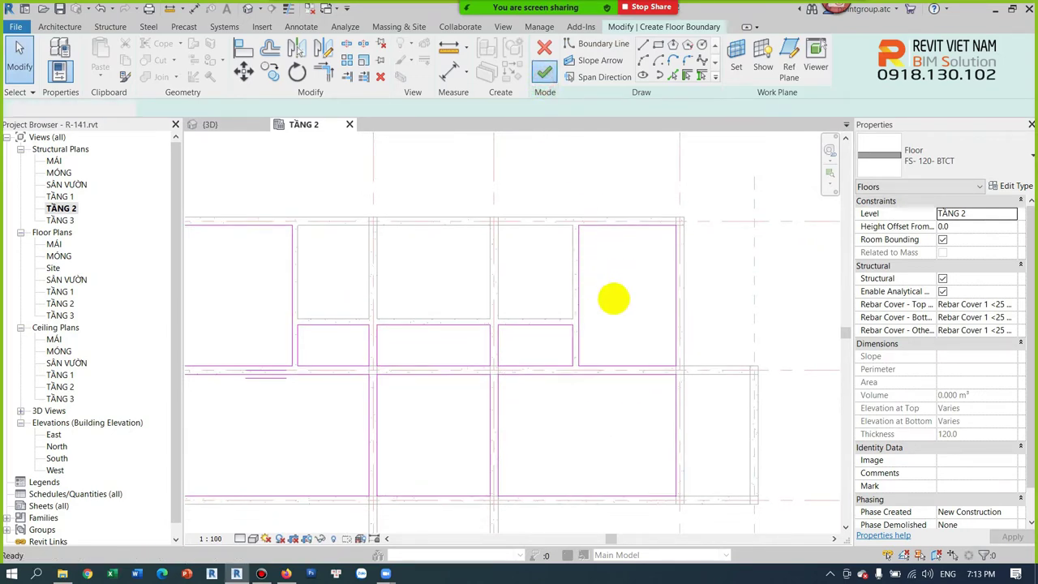
Step: Finish the FS-120-BTCT slab and give it a Height Offset From Level of -50
left_click(252, 9)
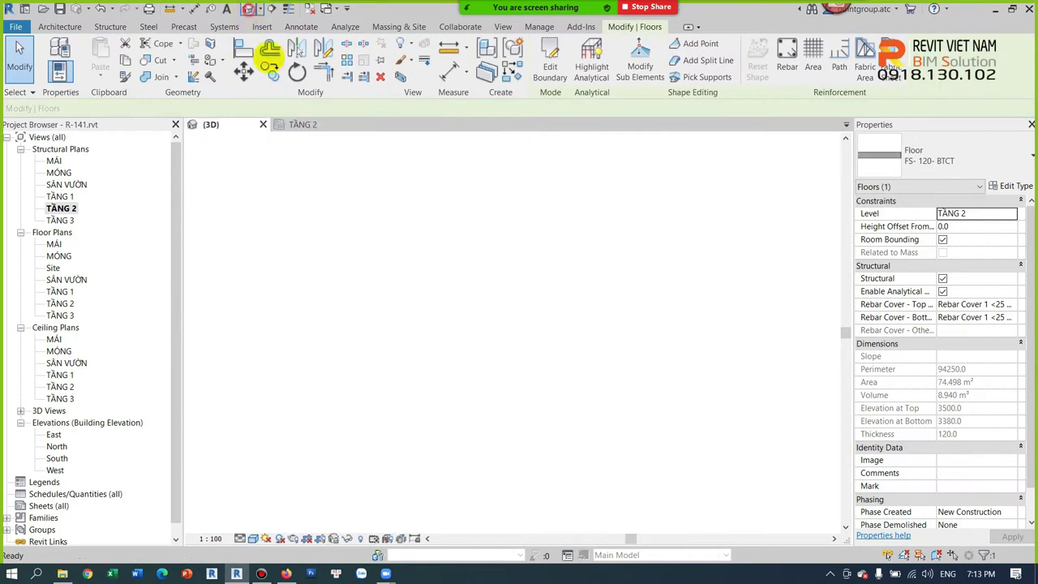
scroll(363, 267, "up", 4)
mouse_move(665, 324)
middle_mouse_down("shift")
mouse_move(535, 387)
mouse_move(553, 374)
mouse_move(454, 257)
middle_mouse_up("shift")
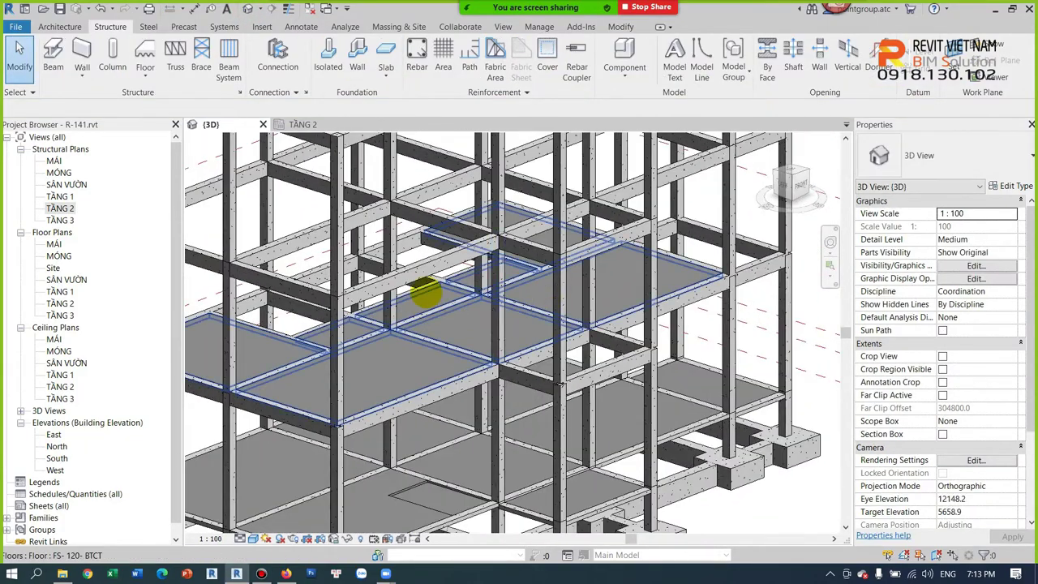
left_click(424, 292)
left_click(424, 292)
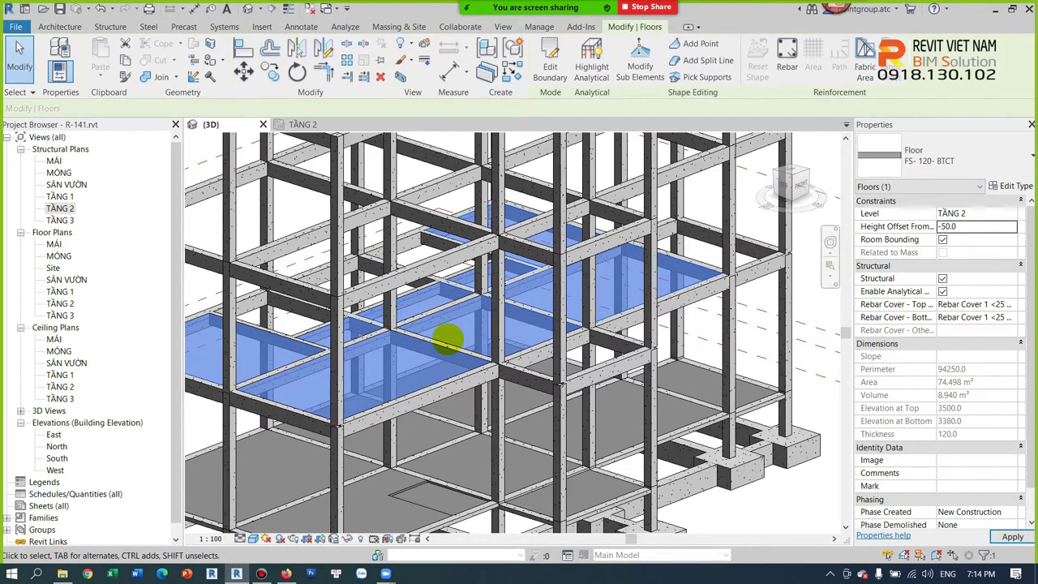
key("Escape")
Step: Try selecting a D-220X350 girder and all matching beams in view, then clear it
mouse_move(478, 335)
middle_mouse_down("shift")
mouse_move(463, 440)
mouse_move(433, 364)
middle_mouse_up("shift")
left_click(458, 440)
scroll(434, 364, "down", 1)
scroll(434, 364, "down", 1)
scroll(434, 364, "down", 1)
scroll(519, 369, "down", 1)
scroll(518, 368, "up", 1)
scroll(462, 394, "up", 2)
key("Escape")
left_click(458, 377)
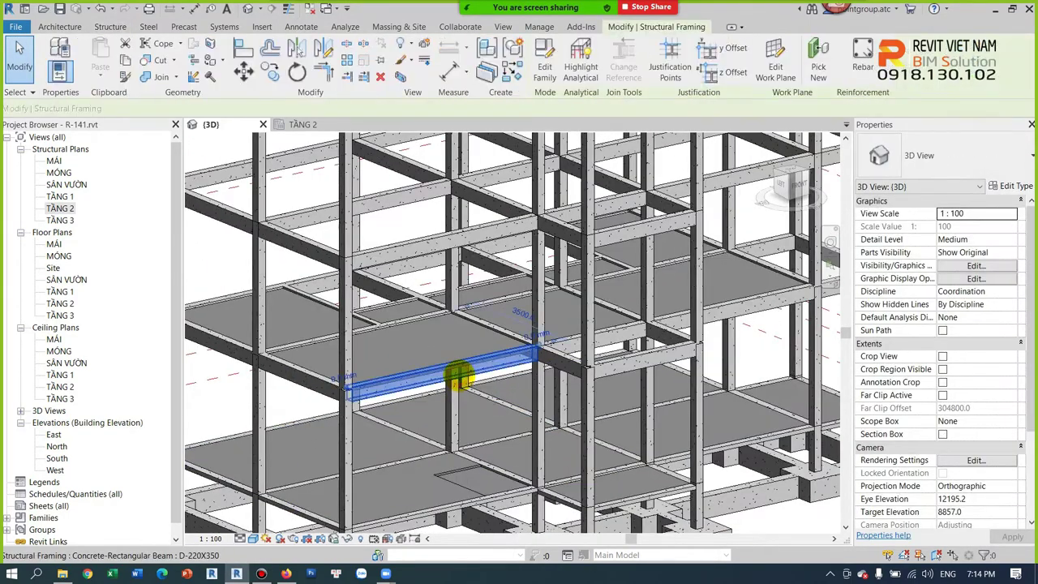
key("Escape")
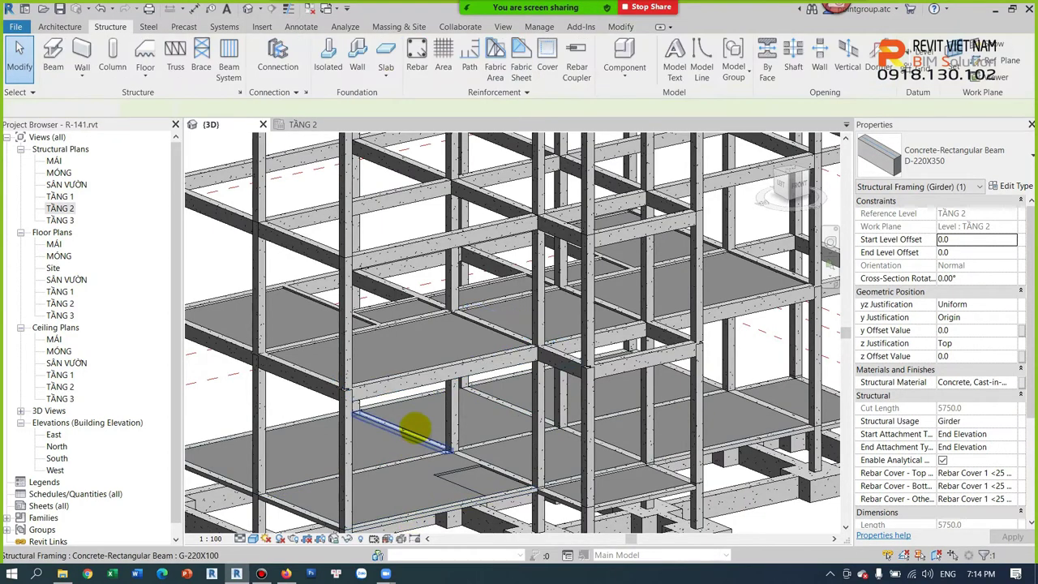
left_click(407, 380)
right_click(410, 383)
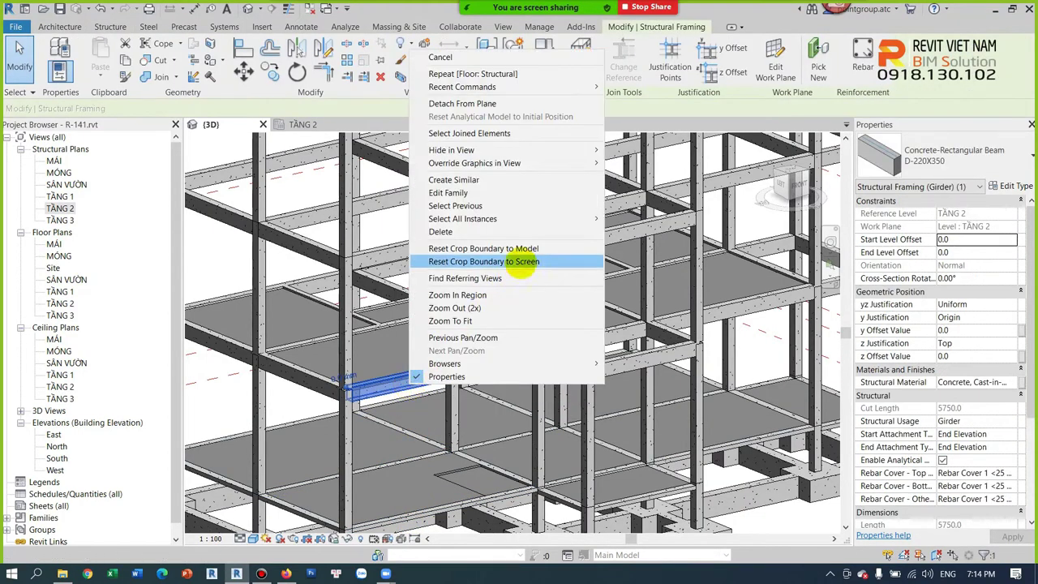
mouse_move(463, 219)
left_click(636, 216)
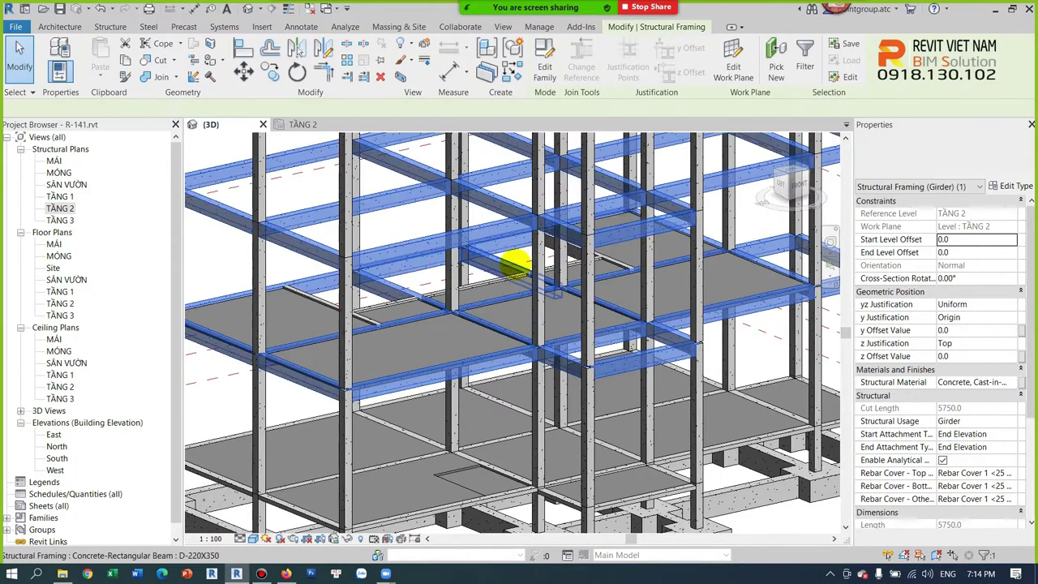
scroll(519, 263, "down", 3)
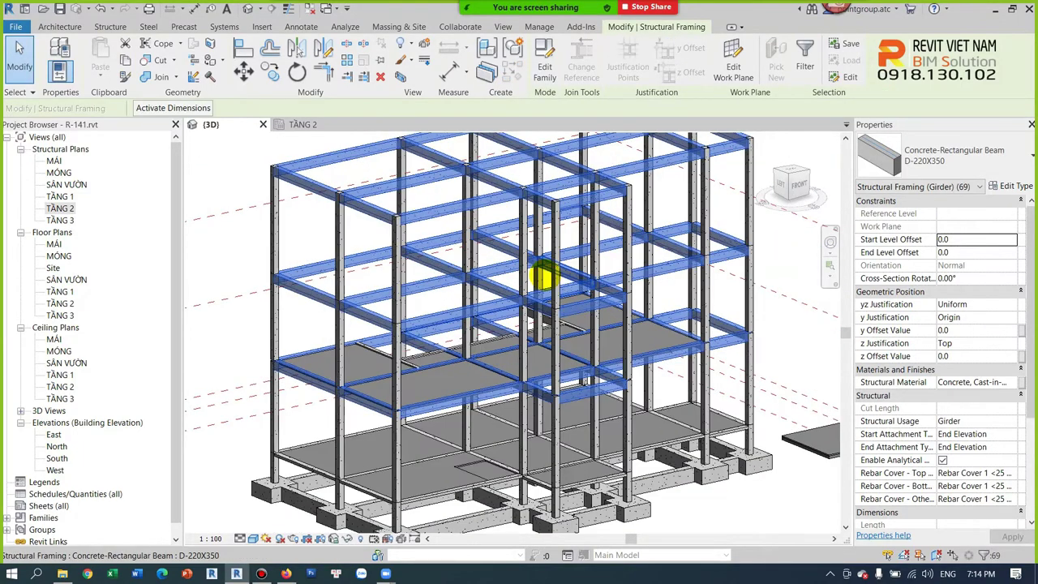
key("Escape")
Step: Window-select the 27 TẦNG 2 level elements from a front view and open Filter
mouse_move(487, 291)
middle_mouse_down("shift")
mouse_move(559, 312)
mouse_move(332, 348)
middle_mouse_up("shift")
left_click_drag(325, 348, 794, 411)
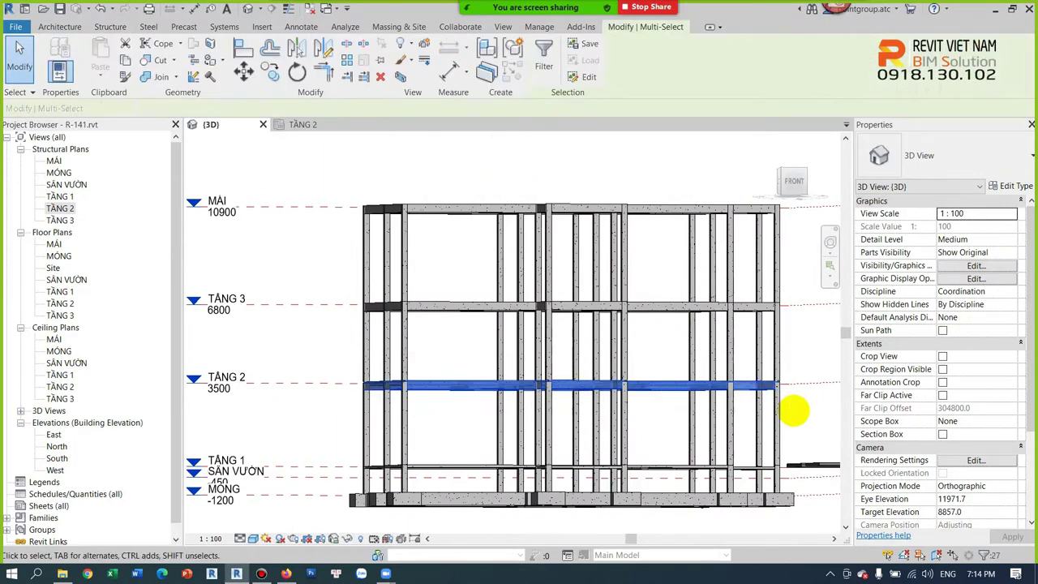
mouse_move(695, 394)
middle_mouse_down("shift")
mouse_move(722, 417)
mouse_move(640, 398)
middle_mouse_up("shift")
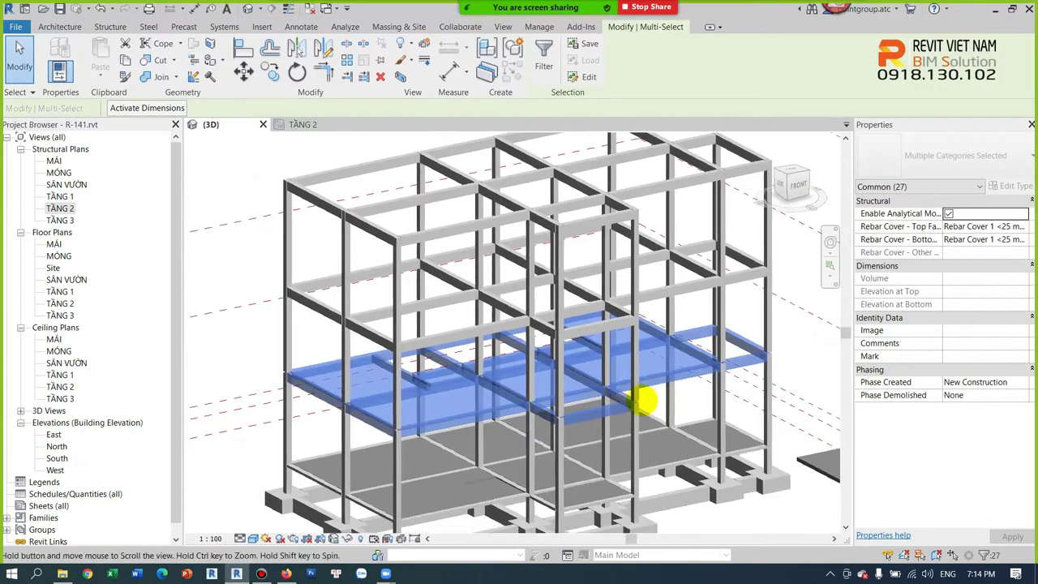
scroll(481, 399, "up", 2)
scroll(482, 403, "up", 1)
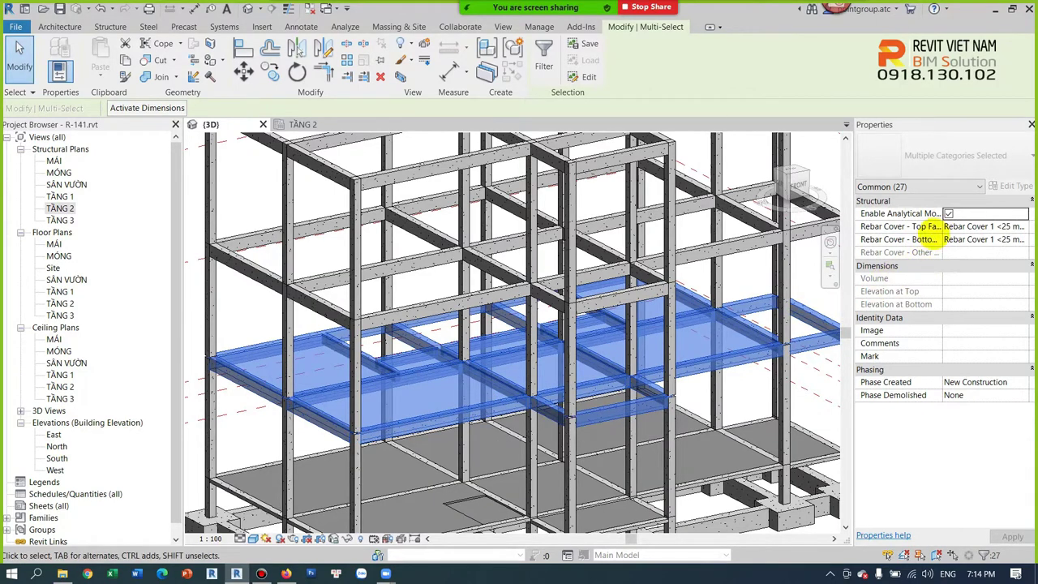
left_click(548, 66)
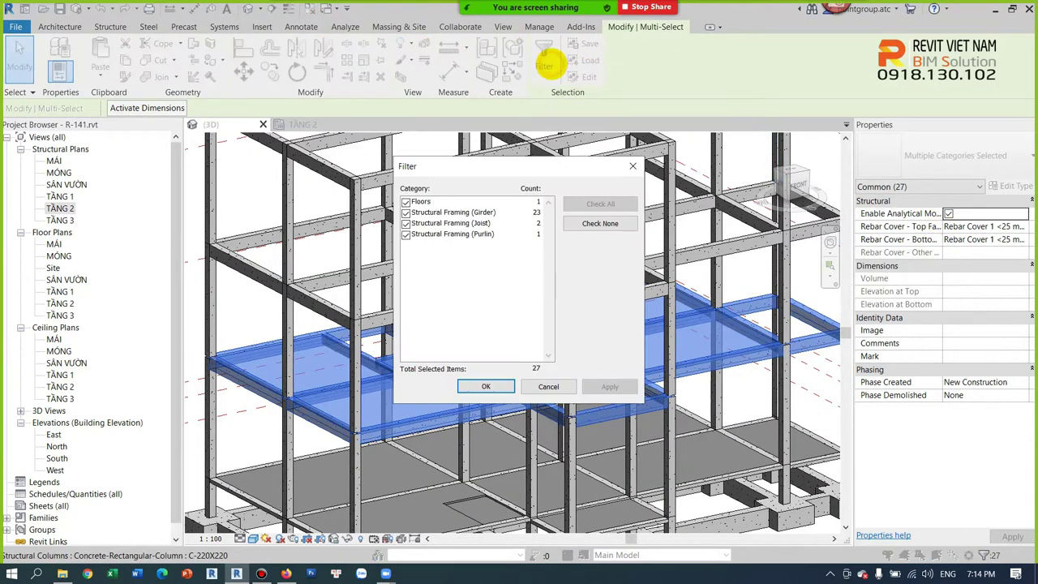
Step: Keep only the Girder, Joist and Purlin categories, dropping the floor
left_click(600, 223)
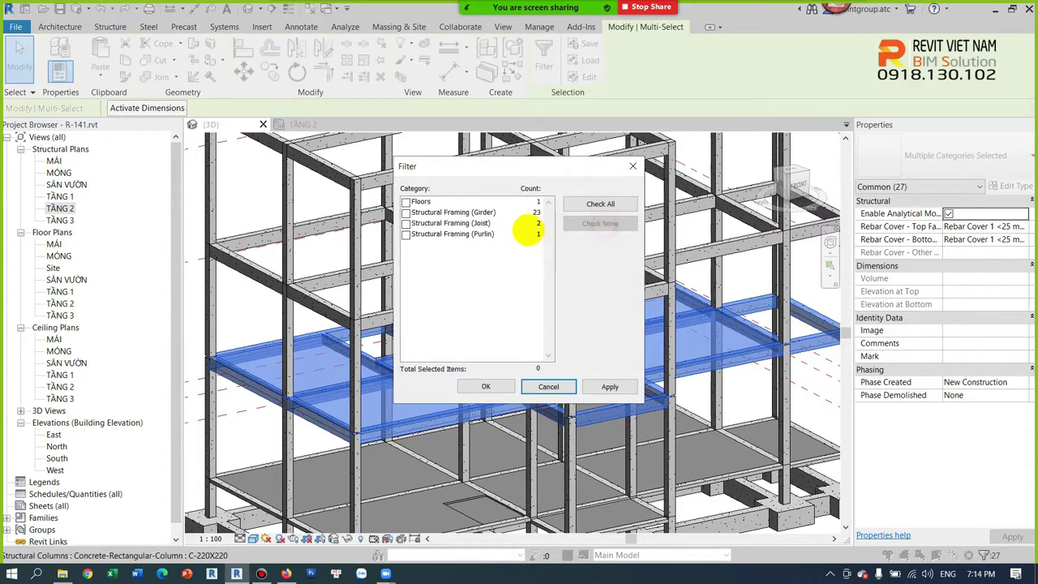
left_click(406, 223)
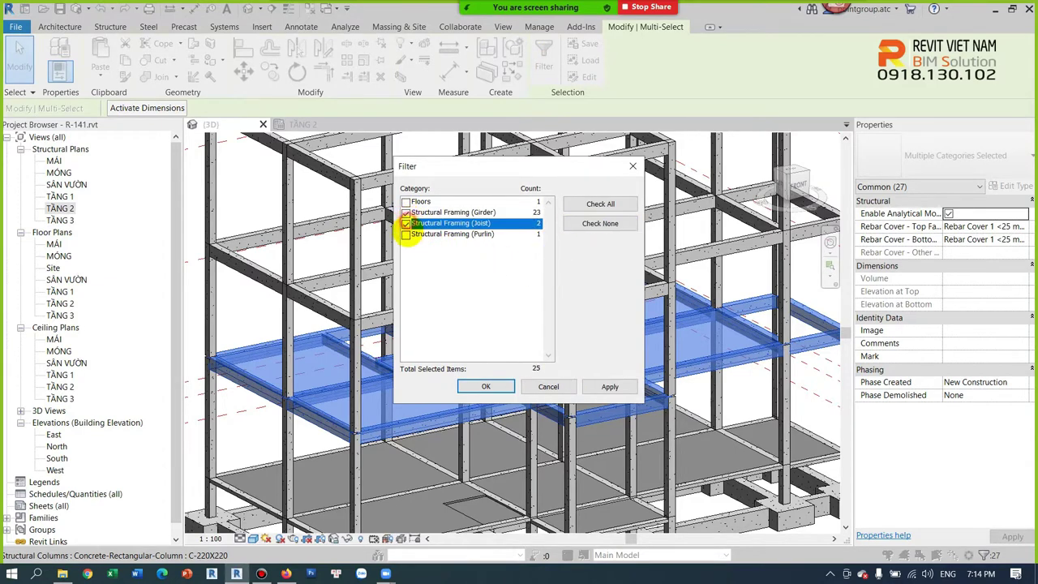
left_click(406, 234)
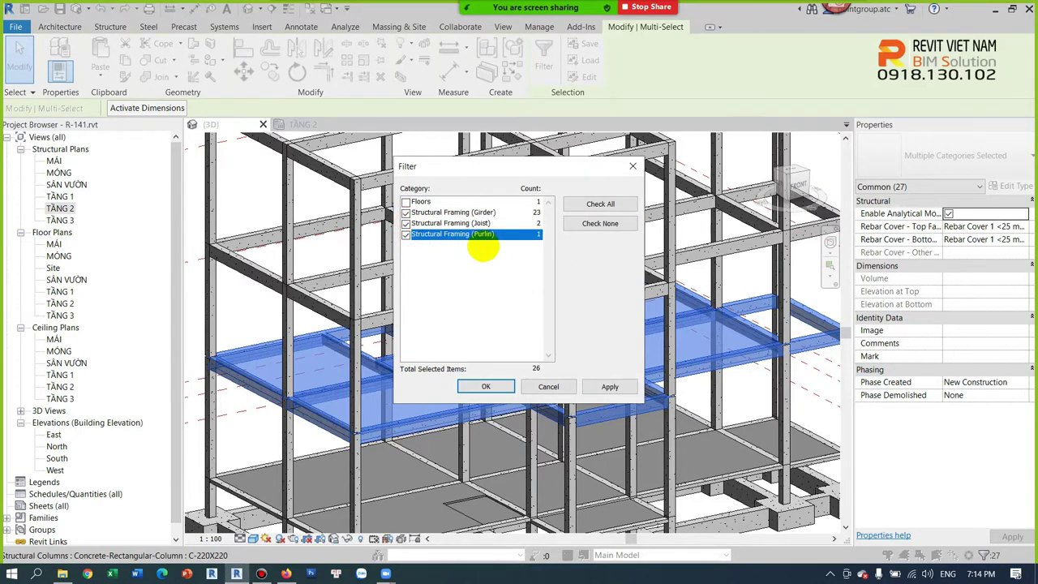
left_click(486, 385)
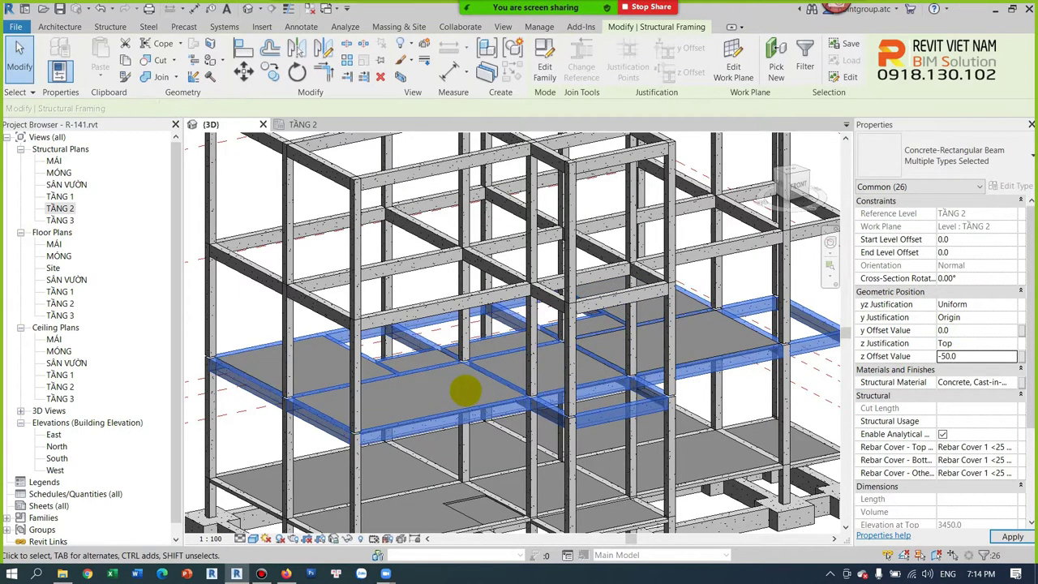
Step: Deselect the lowered beams and window-select the 16 columns between TẦNG 2 and TẦNG 3
scroll(478, 398, "up", 3)
key("Escape")
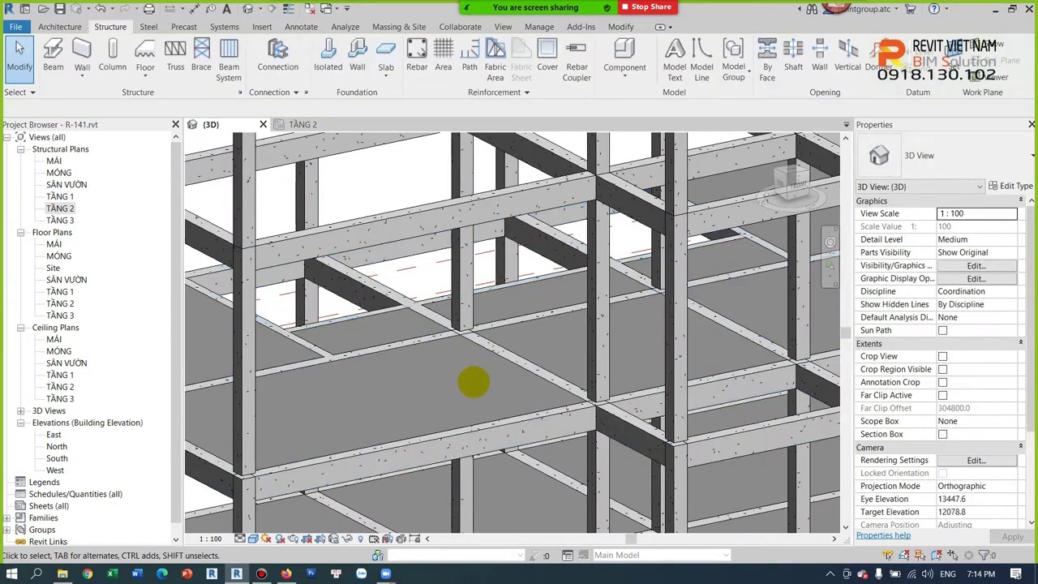
scroll(473, 382, "down", 2)
scroll(475, 382, "down", 2)
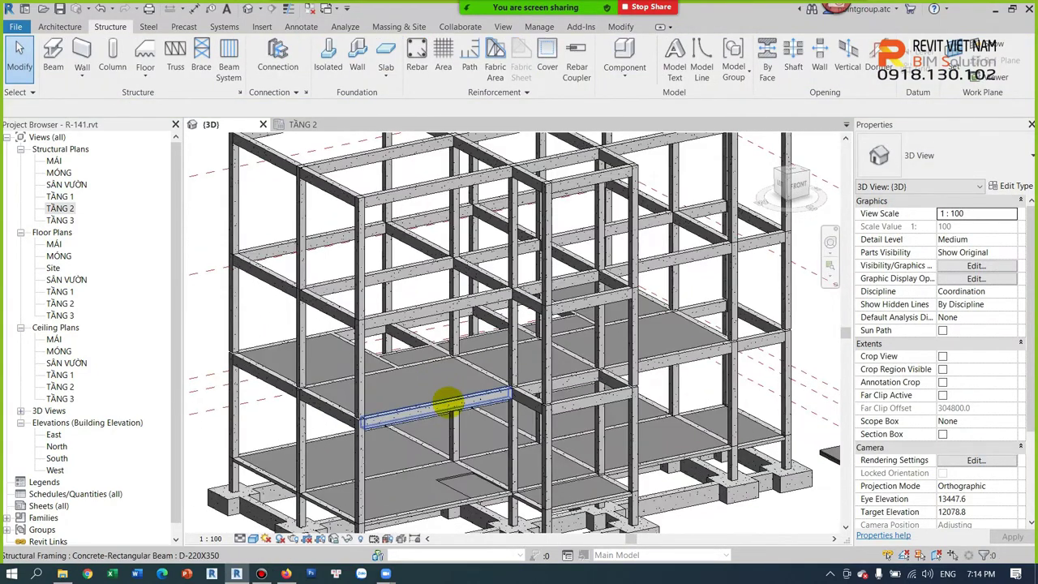
mouse_move(446, 399)
middle_mouse_down("shift")
mouse_move(433, 332)
mouse_move(632, 308)
middle_mouse_up("shift")
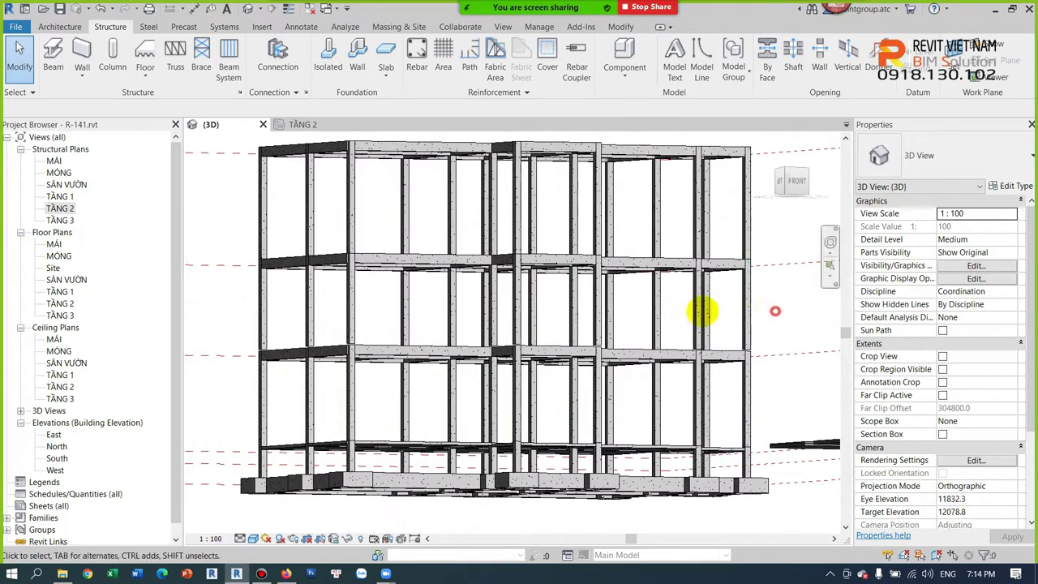
left_click_drag(281, 301, 278, 305)
middle_click_drag(440, 301, 457, 355, "shift")
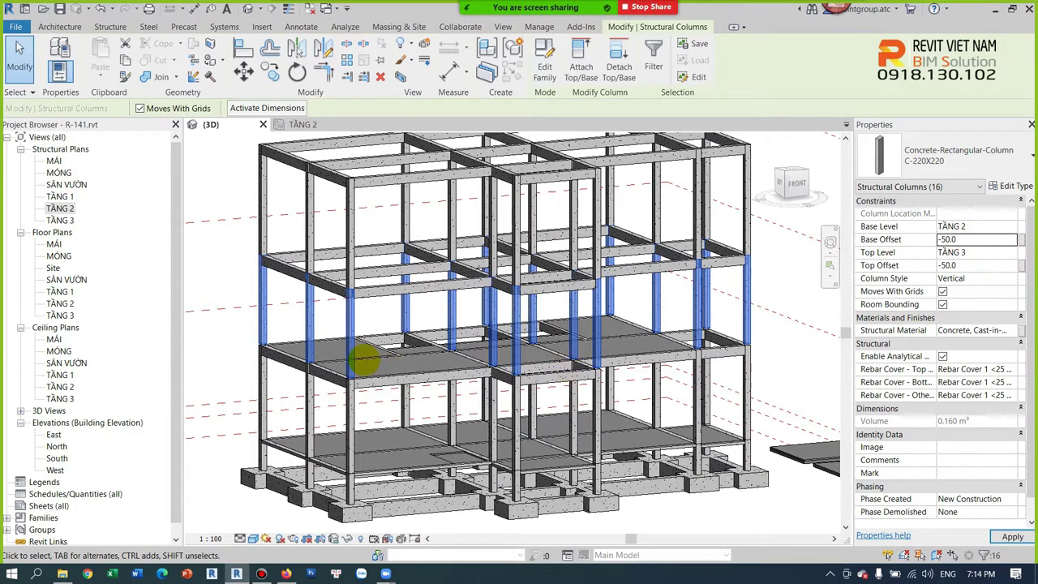
Step: Window-select the 23 TẦNG 3 girders from a front view and set their z Offset to -50
scroll(357, 389, "up", 3)
scroll(349, 384, "up", 2)
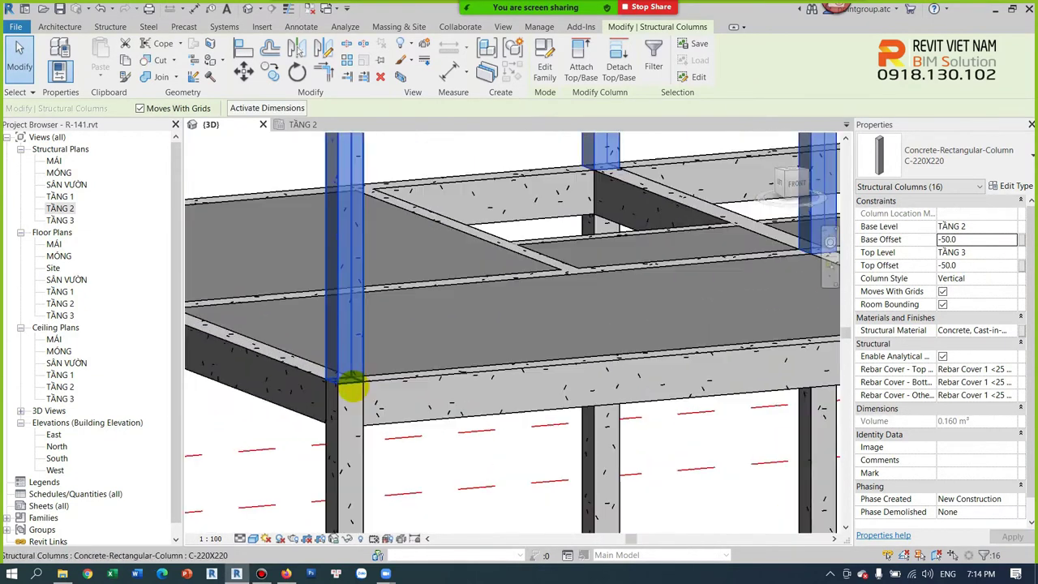
scroll(369, 339, "up", 1)
scroll(366, 292, "down", 1)
scroll(364, 255, "down", 3)
mouse_move(419, 238)
middle_mouse_down("shift")
mouse_move(405, 278)
mouse_move(361, 288)
middle_mouse_up("shift")
left_click(214, 218)
left_click_drag(220, 225, 713, 271)
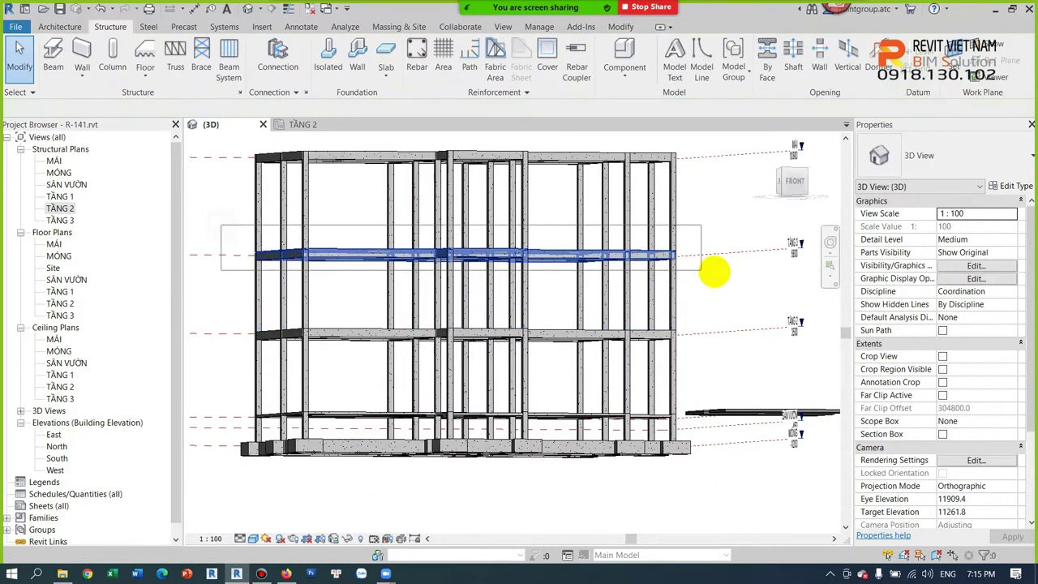
mouse_move(725, 280)
middle_mouse_down("shift")
mouse_move(724, 317)
mouse_move(857, 303)
middle_mouse_up("shift")
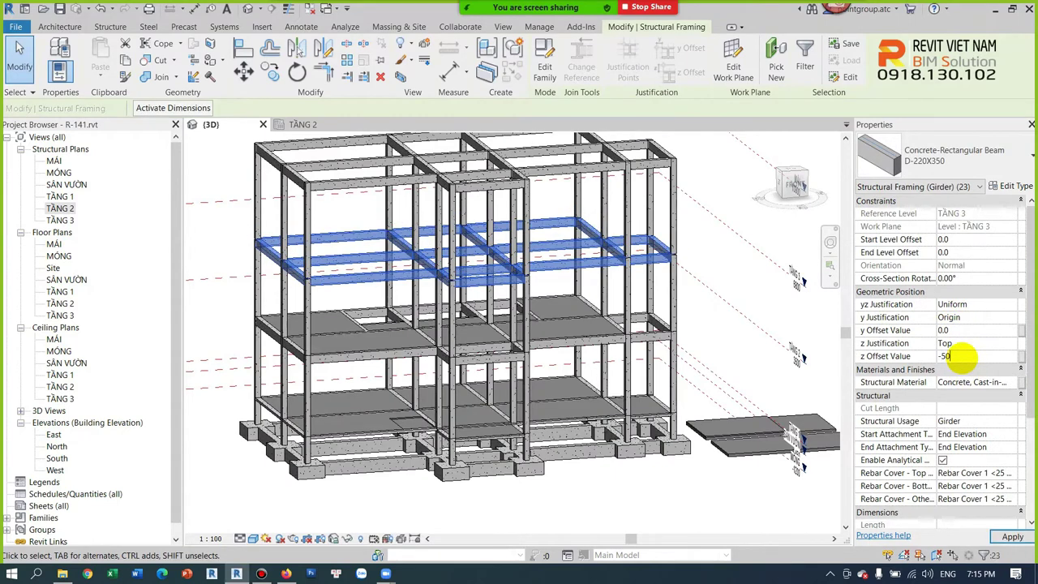
left_click(698, 331)
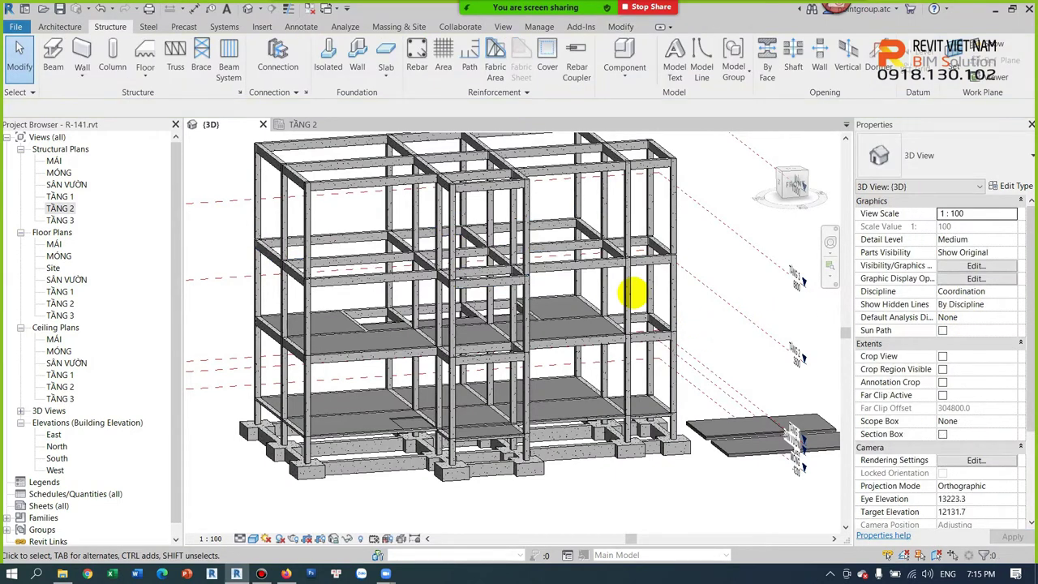
Step: Open the TẦNG 2 structural plan and start a new structural floor
scroll(630, 294, "up", 3)
scroll(584, 333, "up", 2)
middle_click_drag(561, 369, 624, 349, "shift")
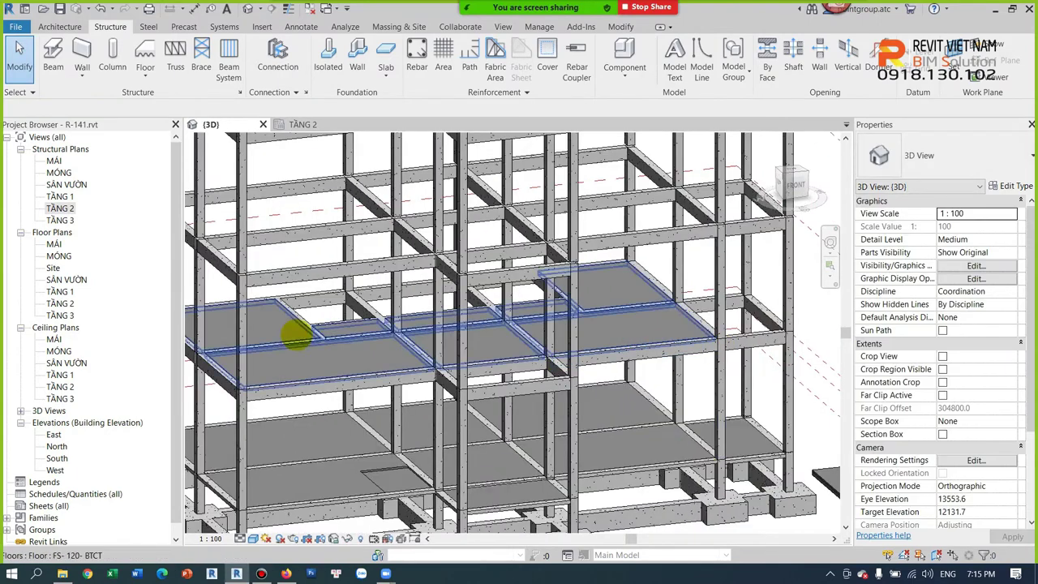
double_click(66, 208)
scroll(562, 359, "down", 3)
scroll(463, 331, "up", 1)
left_click(145, 73)
left_click(174, 98)
Step: Draw two rectangular wet-area boundaries, the second 2500 by 1500
left_click(660, 44)
scroll(565, 364, "up", 3)
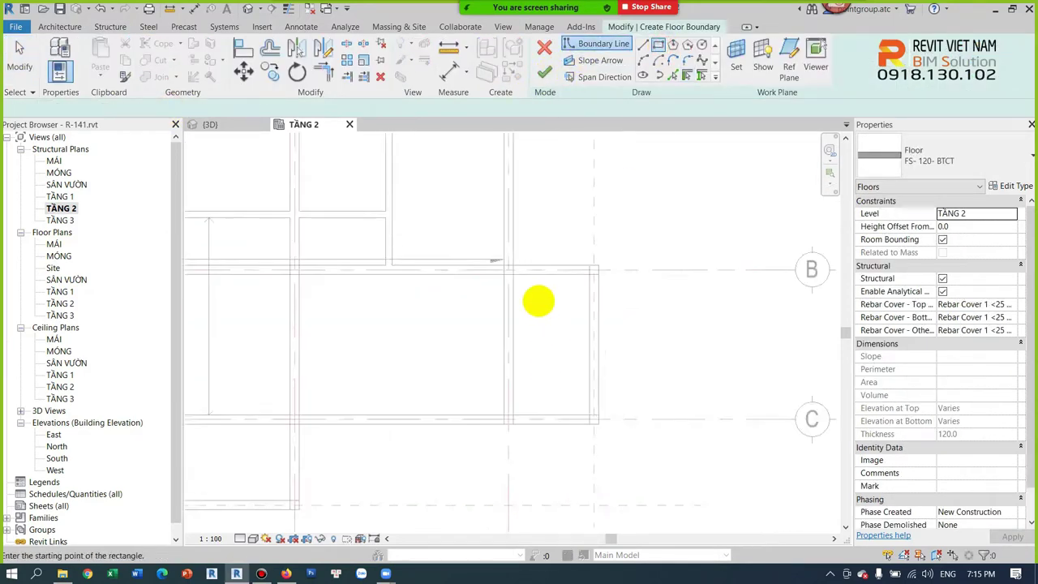
scroll(537, 300, "up", 2)
left_click(505, 265)
left_click(605, 453)
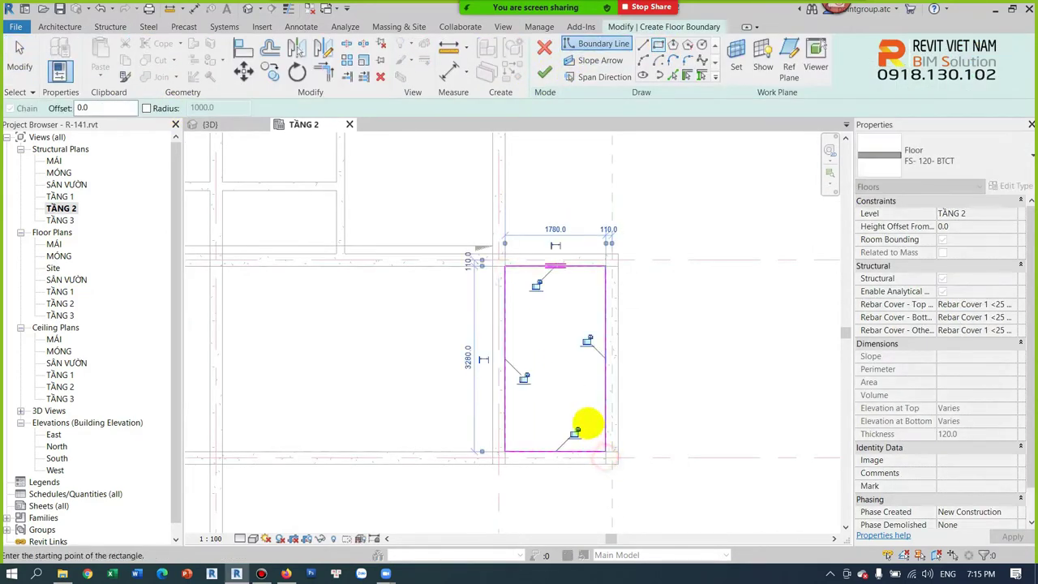
scroll(527, 405, "down", 2)
scroll(374, 382, "up", 1)
left_click(374, 374)
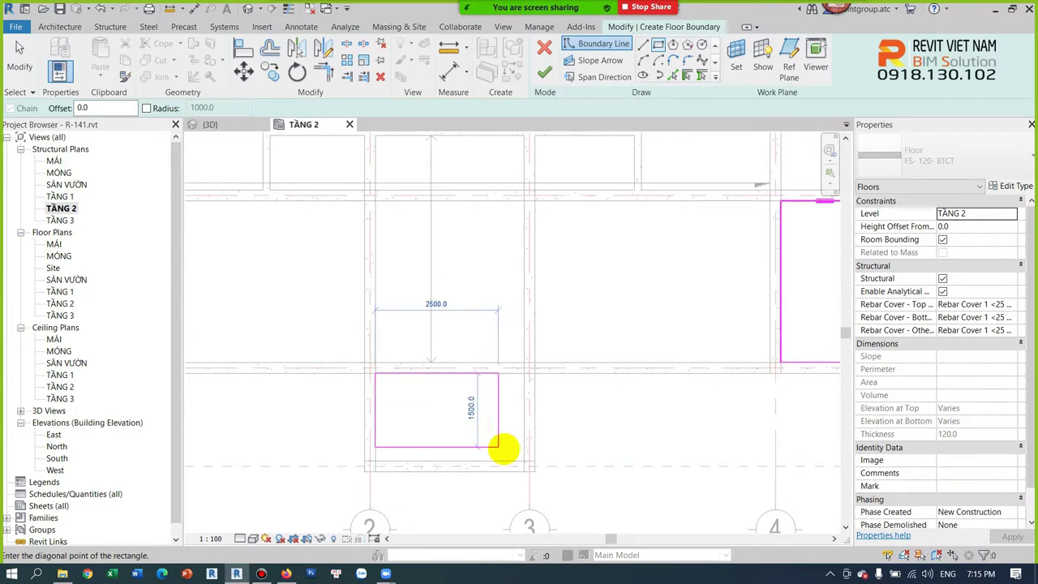
left_click(524, 460)
key("Escape")
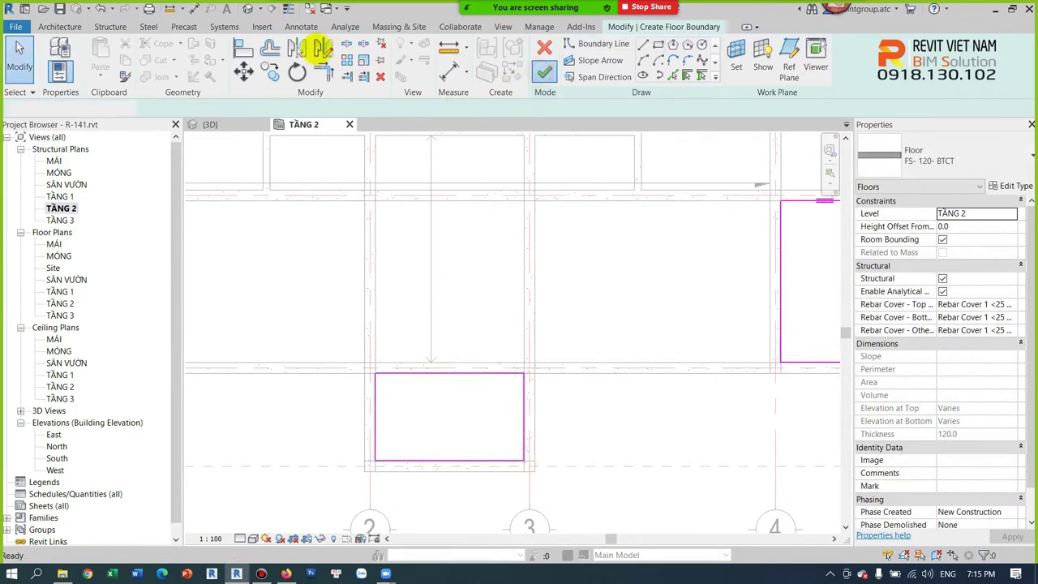
Step: Finish the wet-area floor and select the two new slabs in 3D
left_click(248, 8)
scroll(745, 336, "up", 2)
left_click(775, 310)
type("-300")
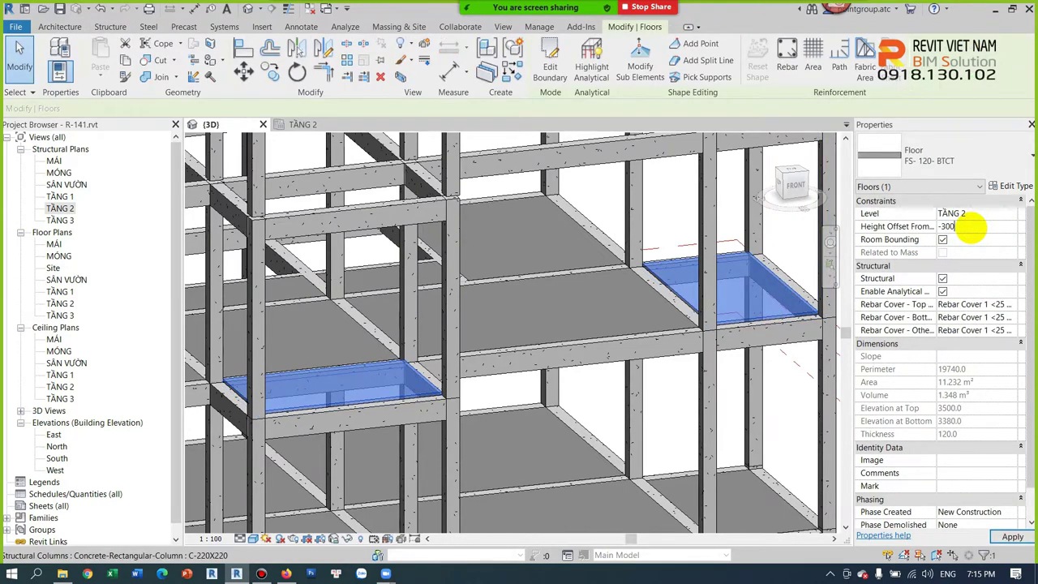
Step: Apply a -100 Height Offset to the wet-area slabs and orbit to check the recess
key("Return")
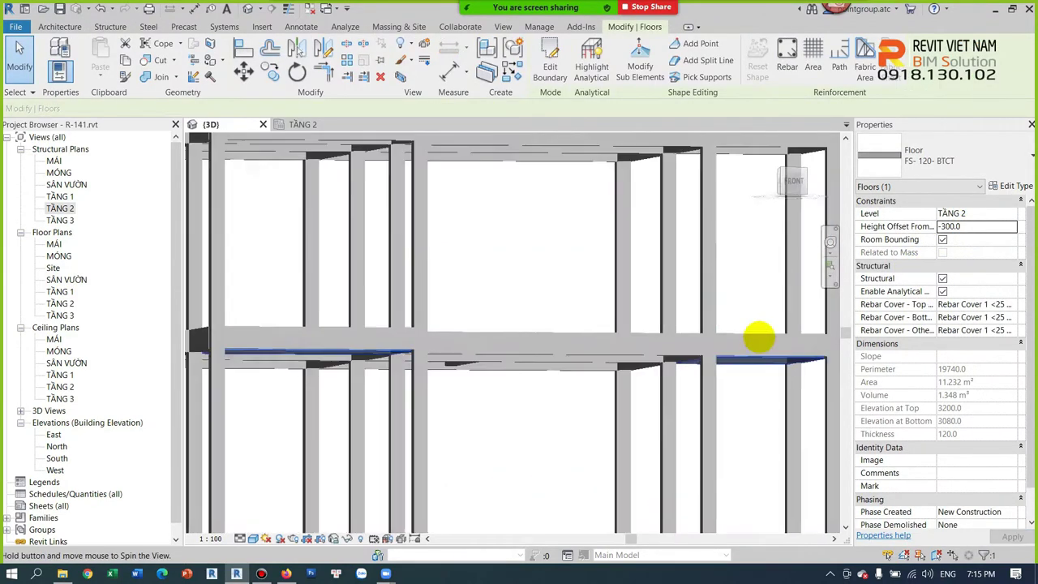
middle_click_drag(762, 345, 768, 318, "shift")
scroll(768, 318, "up", 2)
scroll(618, 352, "up", 2)
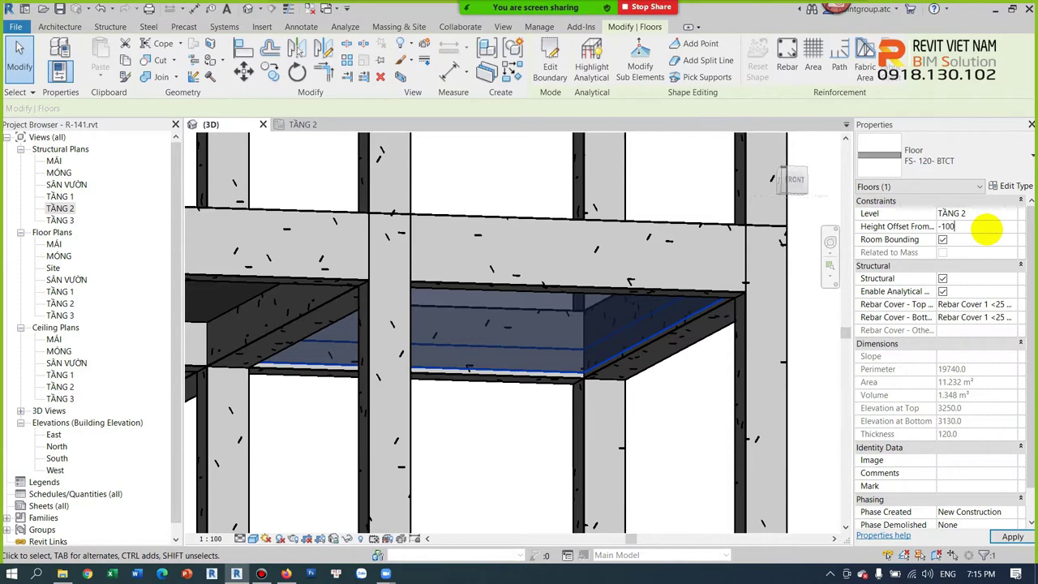
middle_click_drag(504, 327, 570, 328, "shift")
mouse_move(589, 350)
middle_mouse_down("shift")
mouse_move(614, 285)
mouse_move(571, 274)
middle_mouse_up("shift")
key("Escape")
scroll(589, 298, "up", 2)
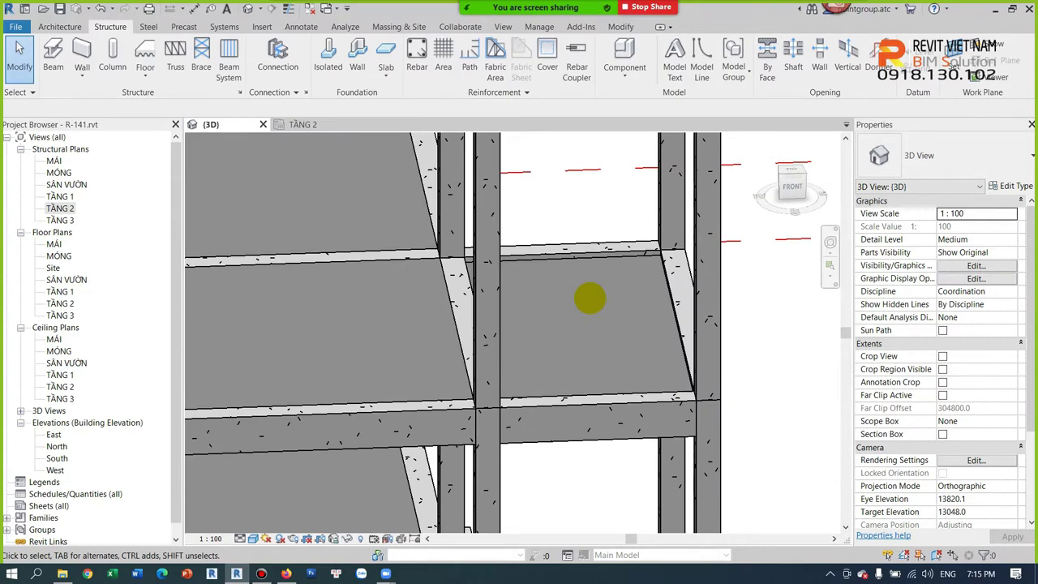
scroll(589, 298, "down", 2)
mouse_move(590, 298)
middle_mouse_down("shift")
mouse_move(598, 331)
mouse_move(544, 394)
mouse_move(607, 371)
mouse_move(498, 392)
mouse_move(487, 302)
mouse_move(597, 317)
mouse_move(672, 313)
mouse_move(569, 332)
mouse_move(621, 308)
mouse_move(491, 310)
mouse_move(673, 320)
middle_mouse_up("shift")
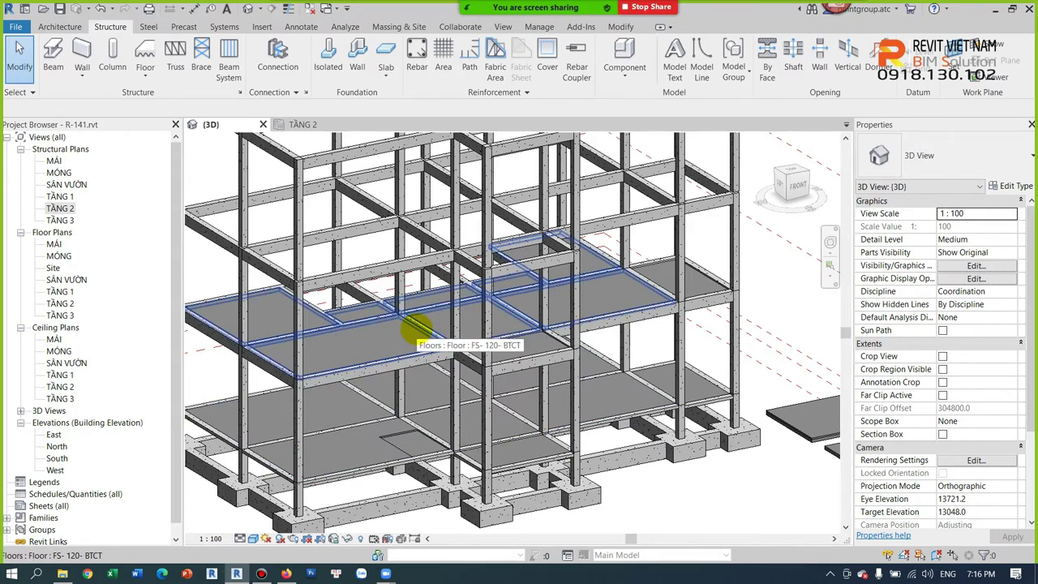
middle_click_drag(417, 343, 340, 346, "shift")
scroll(341, 346, "down", 3)
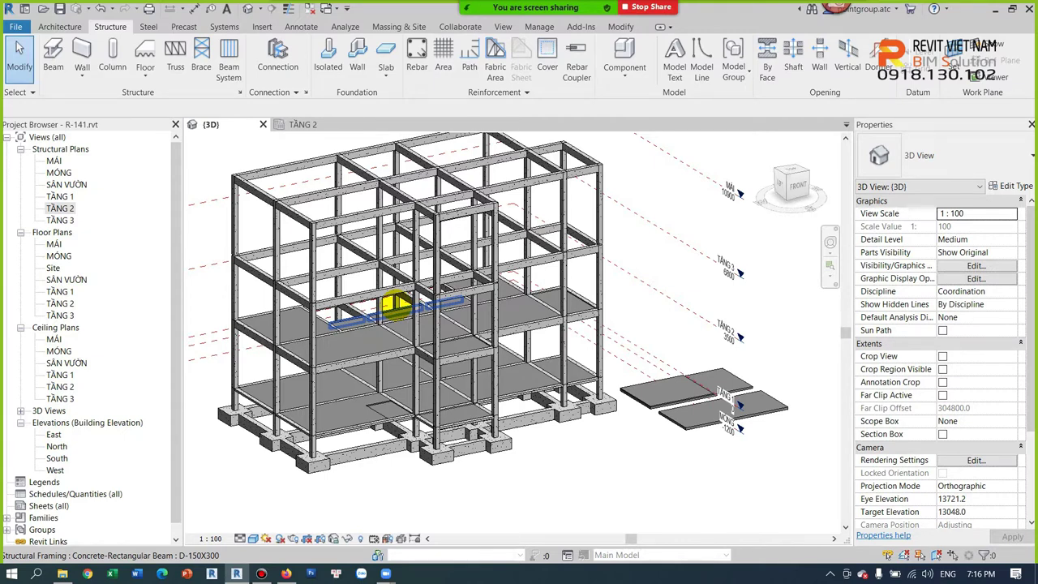
scroll(394, 302, "up", 3)
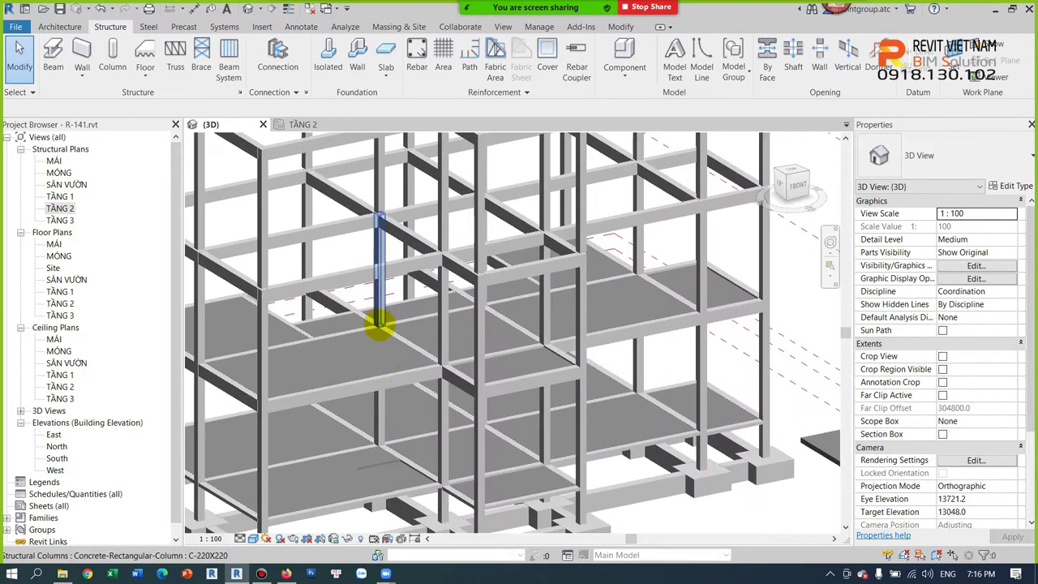
middle_click_drag(378, 371, 443, 414, "shift")
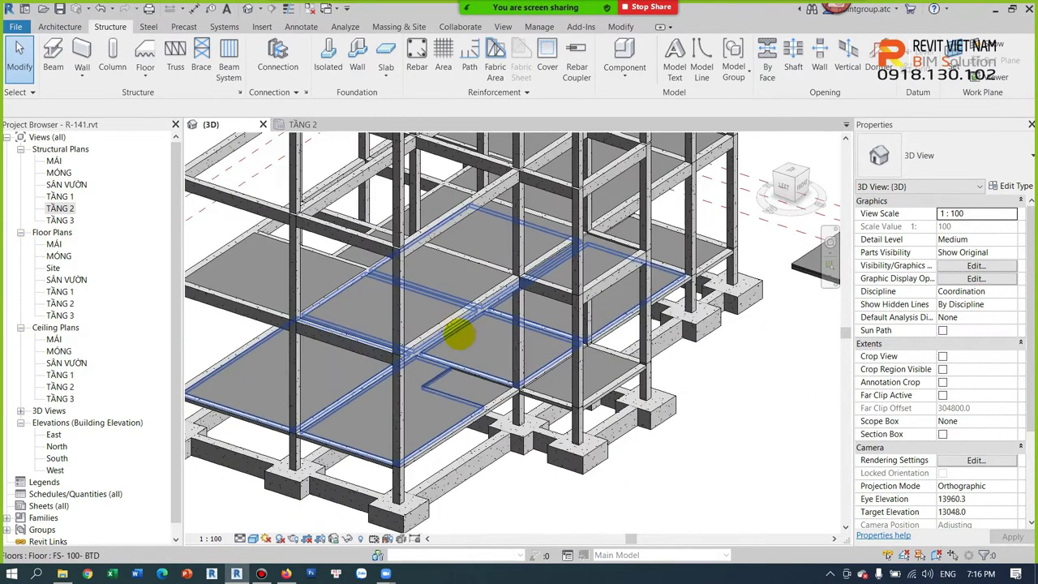
scroll(454, 306, "up", 3)
left_click(473, 308)
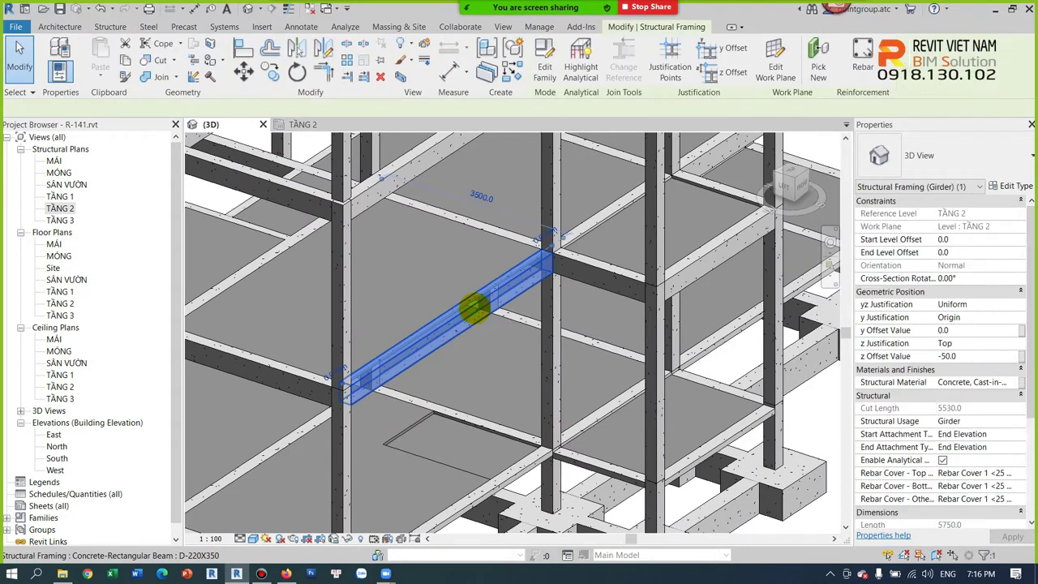
Step: Open the TẦNG 2 structural plan and zoom out to show grids 1 to 4
double_click(61, 208)
scroll(684, 324, "down", 1)
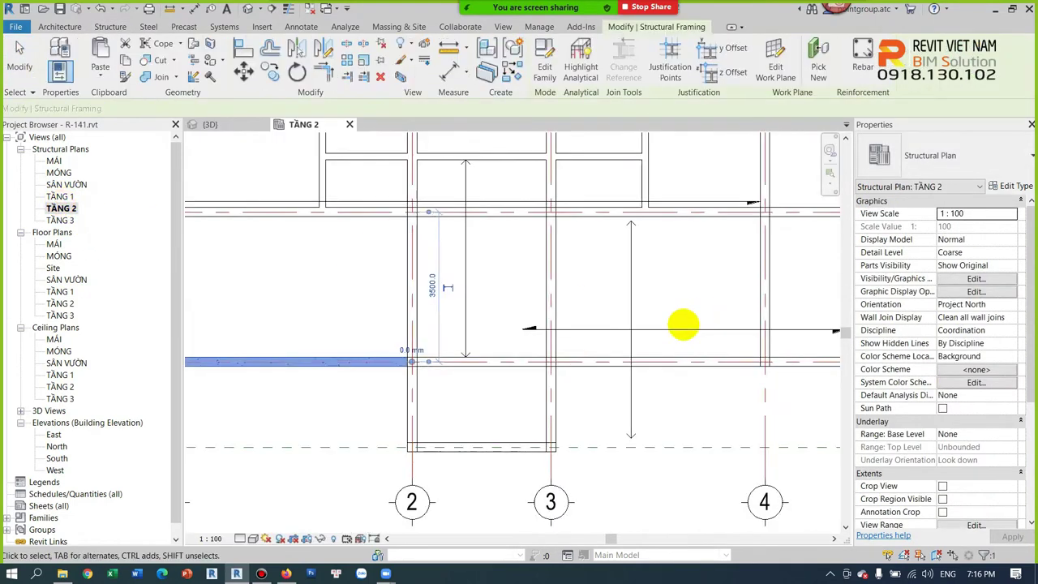
scroll(683, 378, "down", 2)
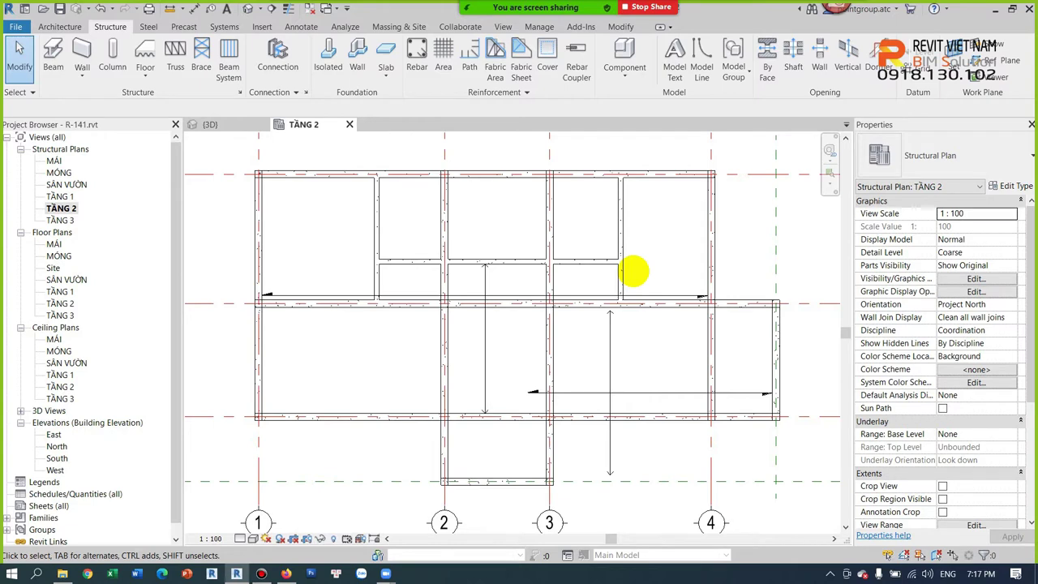
Step: Open the TẦNG 2 structural plan and select its main floor slab
left_click(248, 9)
left_click(248, 9)
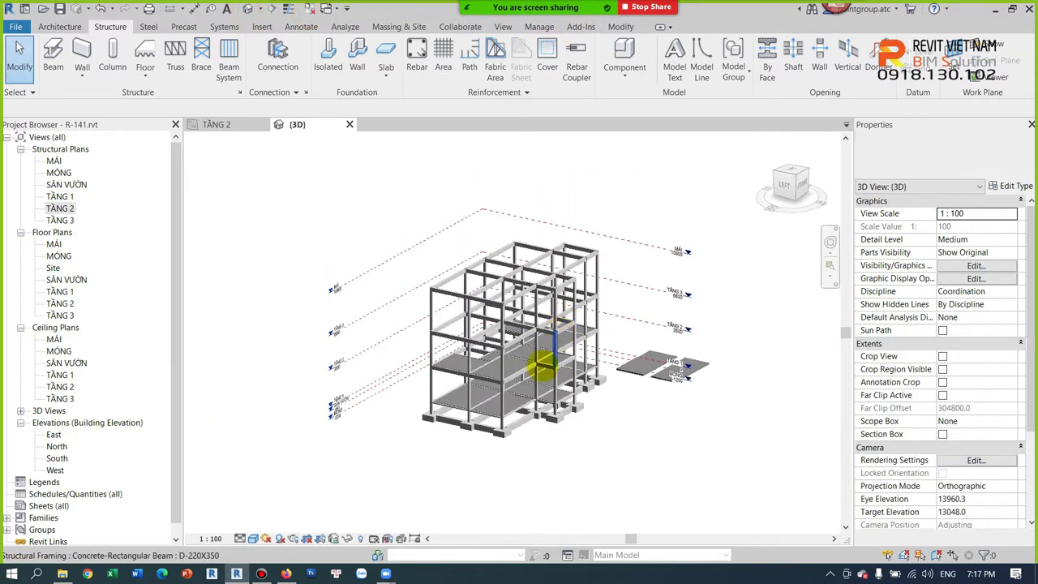
middle_click_drag(538, 352, 562, 379, "shift")
scroll(562, 379, "up", 3)
scroll(586, 331, "up", 3)
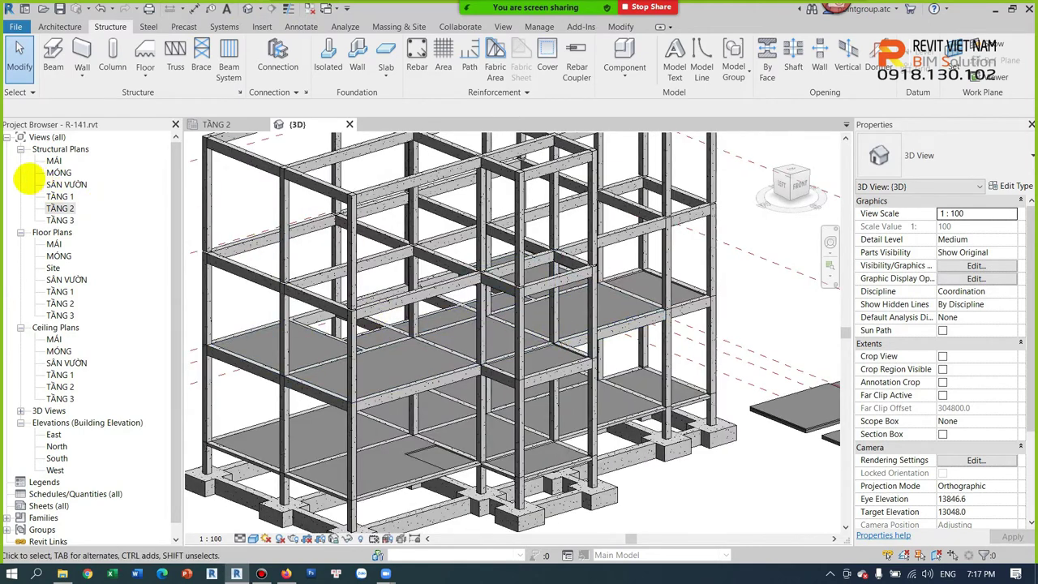
double_click(60, 208)
scroll(542, 336, "down", 2)
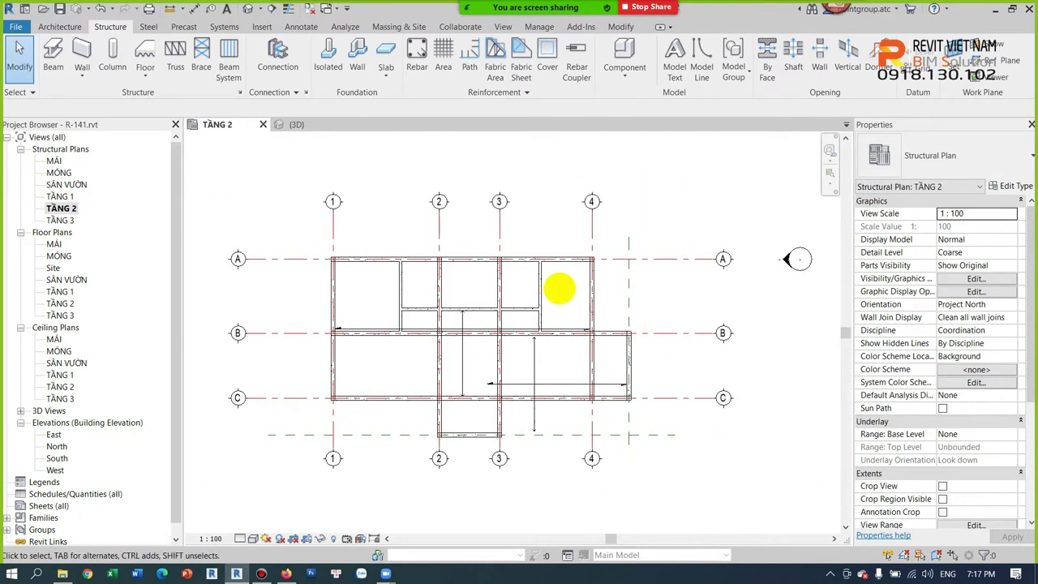
left_click(543, 290)
scroll(567, 296, "up", 2)
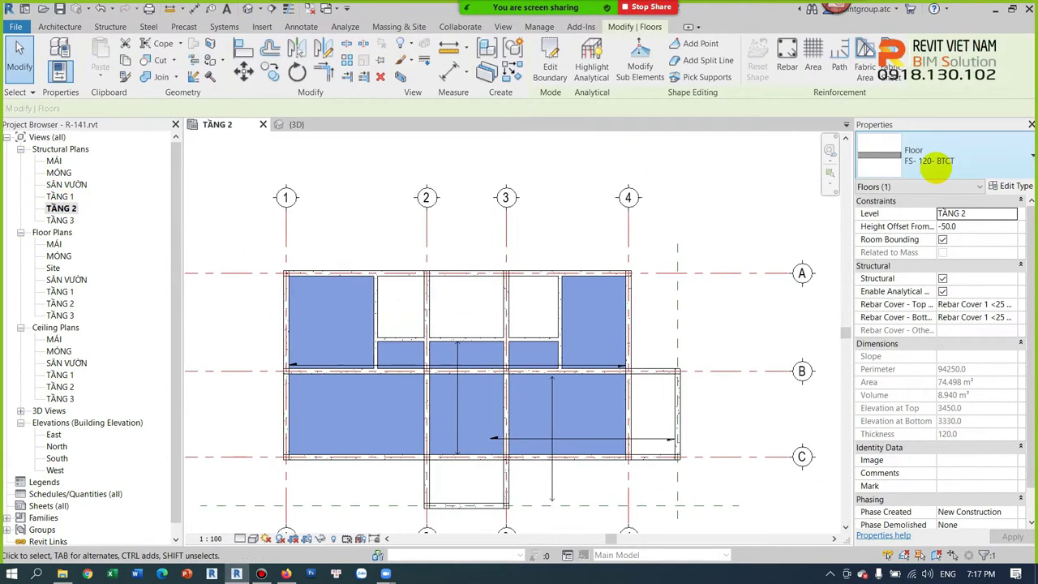
Step: Start a new floor and duplicate the FS- 120- BTCT type as FS- 100- BTCT
left_click(500, 69)
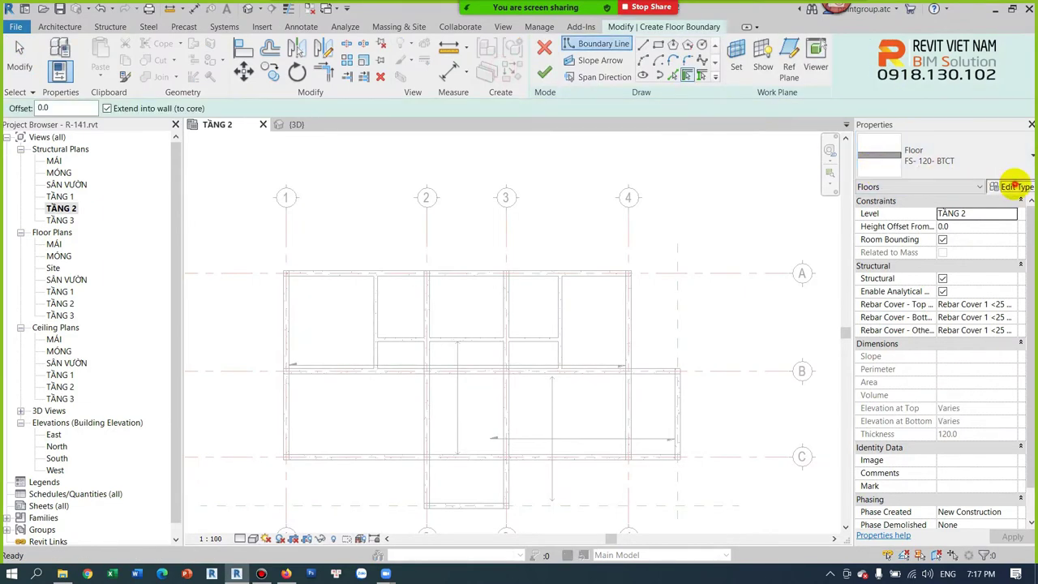
left_click(1013, 185)
left_click(990, 116)
left_click(733, 258)
double_click(730, 257)
type("100 BTCT 2")
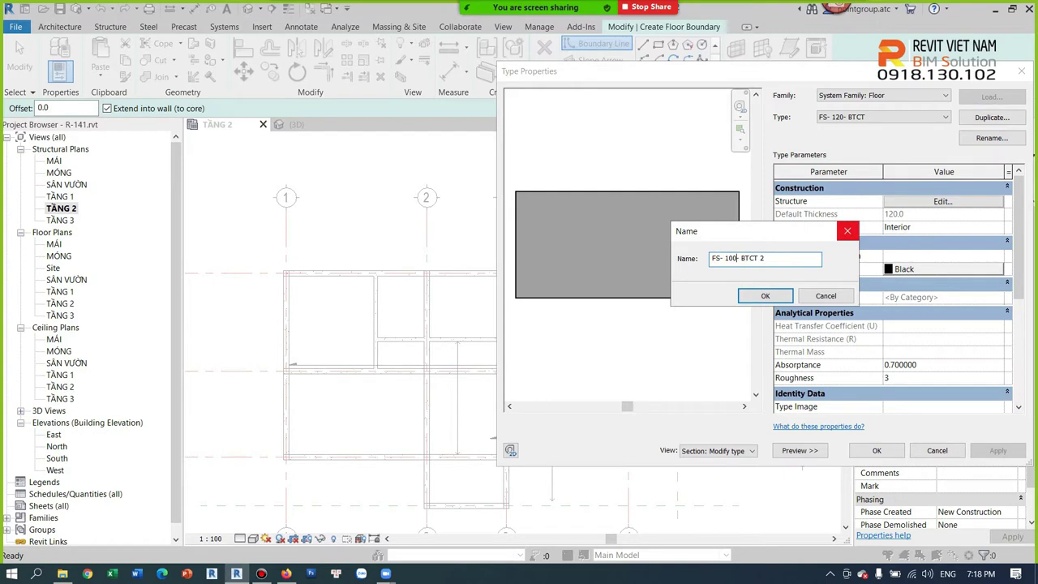
left_click(777, 258)
key("BackSpace")
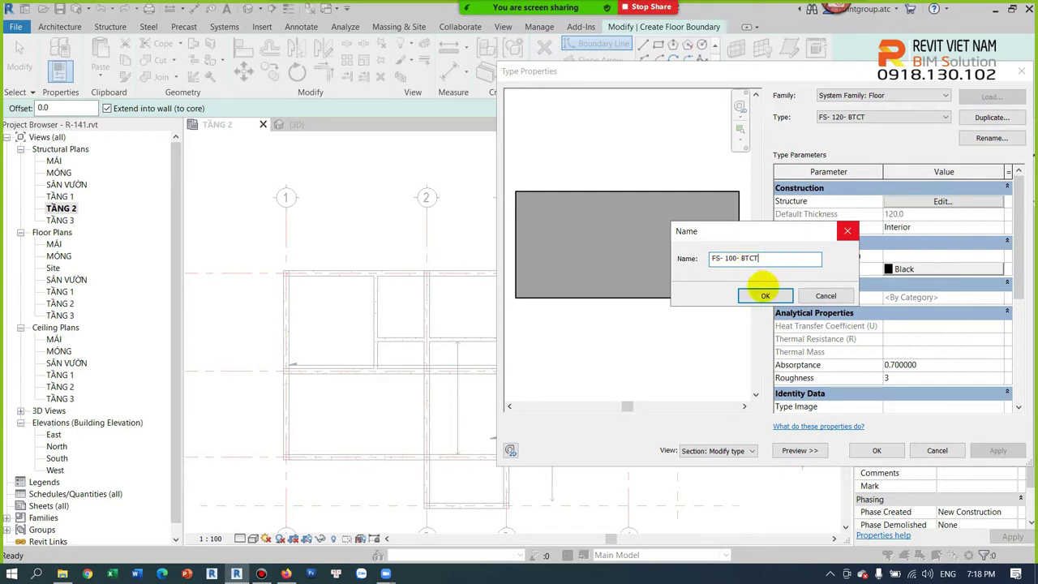
left_click(765, 296)
Step: Set the FS- 100- BTCT structure layer thickness to 100 mm
left_click(924, 202)
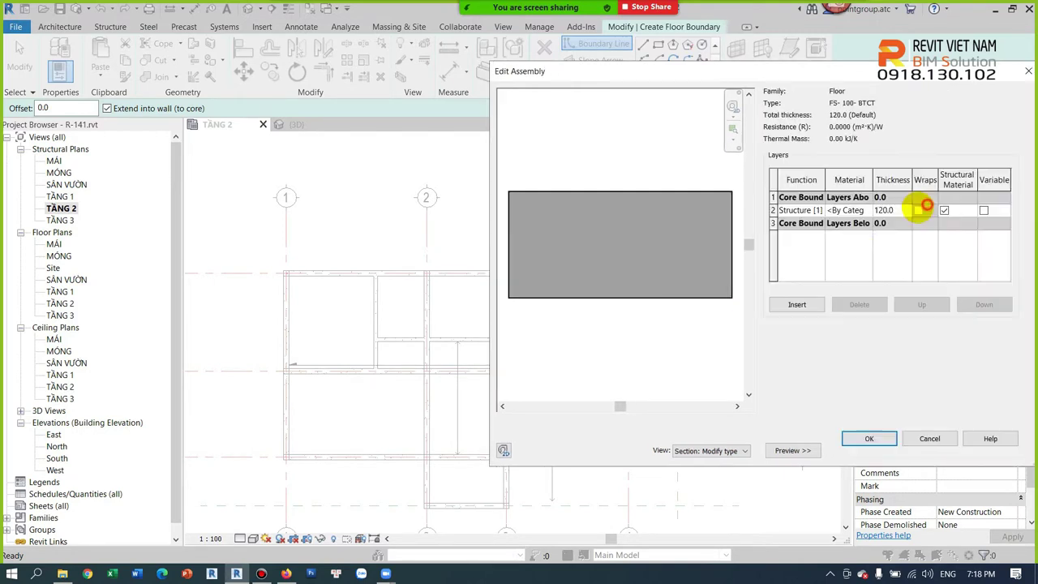
left_click(892, 211)
type("100")
left_click(868, 439)
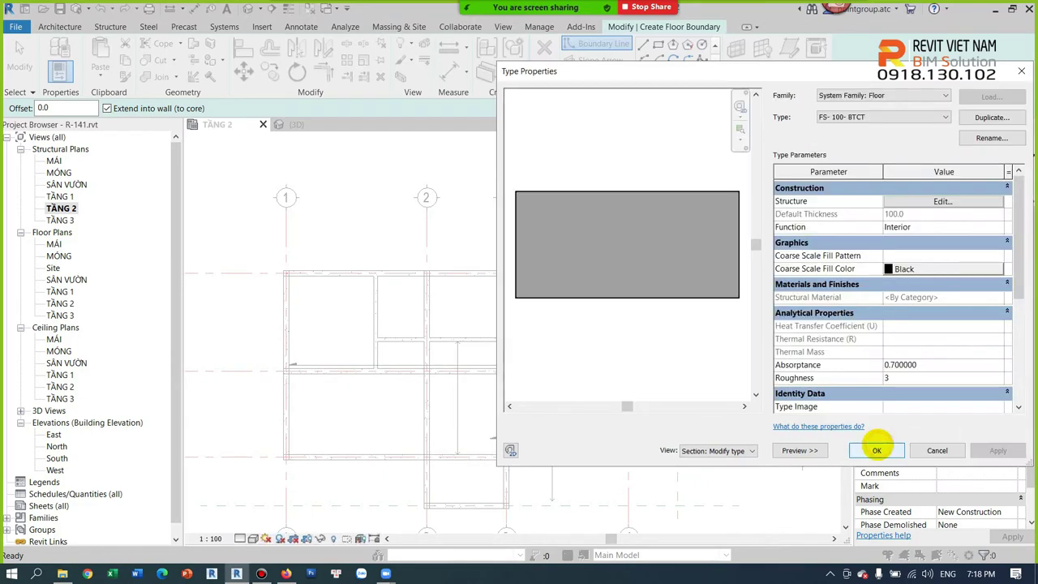
left_click(880, 451)
Step: Draw rectangular boundaries over the upper-left and upper-right bays and finish the floor
left_click(659, 44)
scroll(423, 308, "up", 1)
scroll(424, 308, "up", 1)
left_click(356, 237)
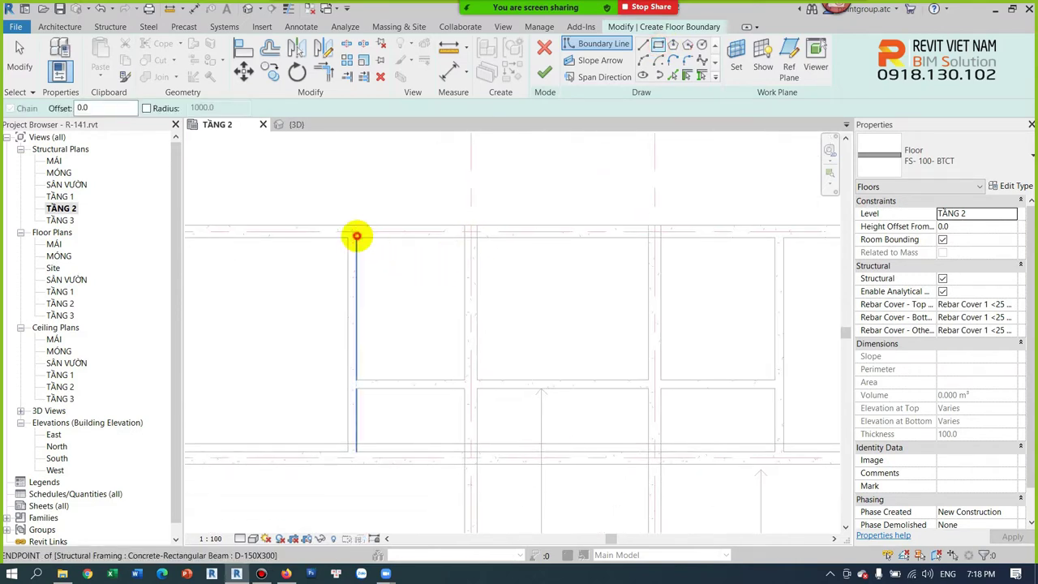
left_click(465, 379)
left_click(660, 237)
left_click(774, 378)
left_click(544, 72)
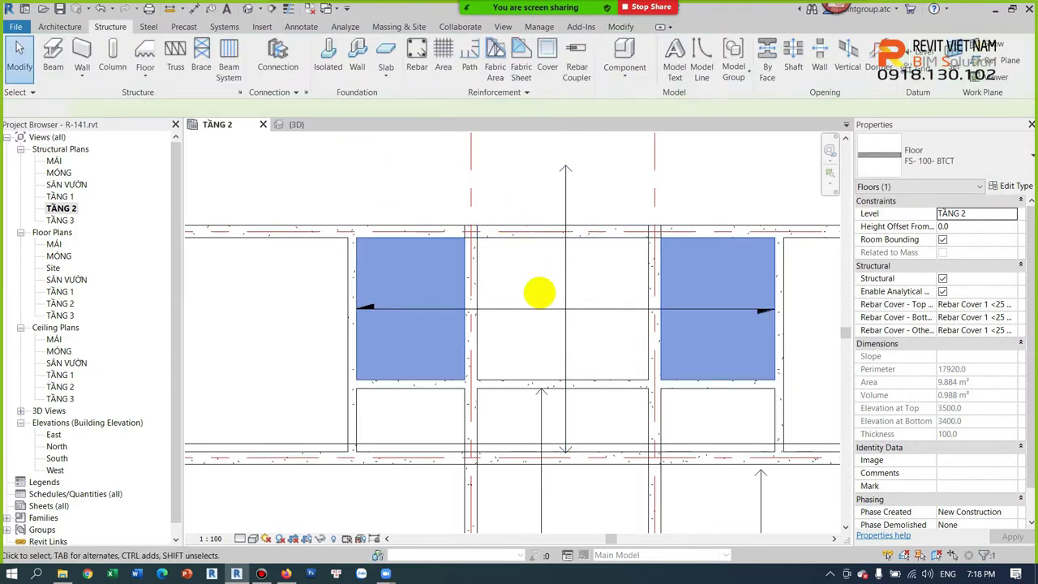
Step: Delete the new floor's span direction symbol
left_click(558, 305)
left_click(559, 305)
key("Delete")
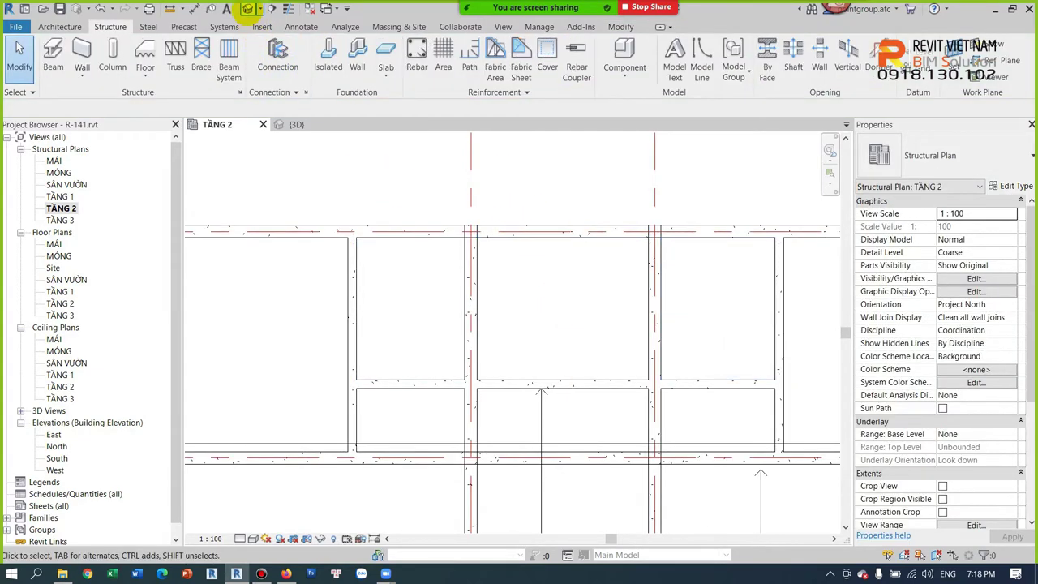
Step: In 3D, set the new 100 mm slab's Height Offset From Level to -100
left_click(247, 9)
scroll(330, 349, "up", 5)
middle_click_drag(330, 348, 370, 313, "shift")
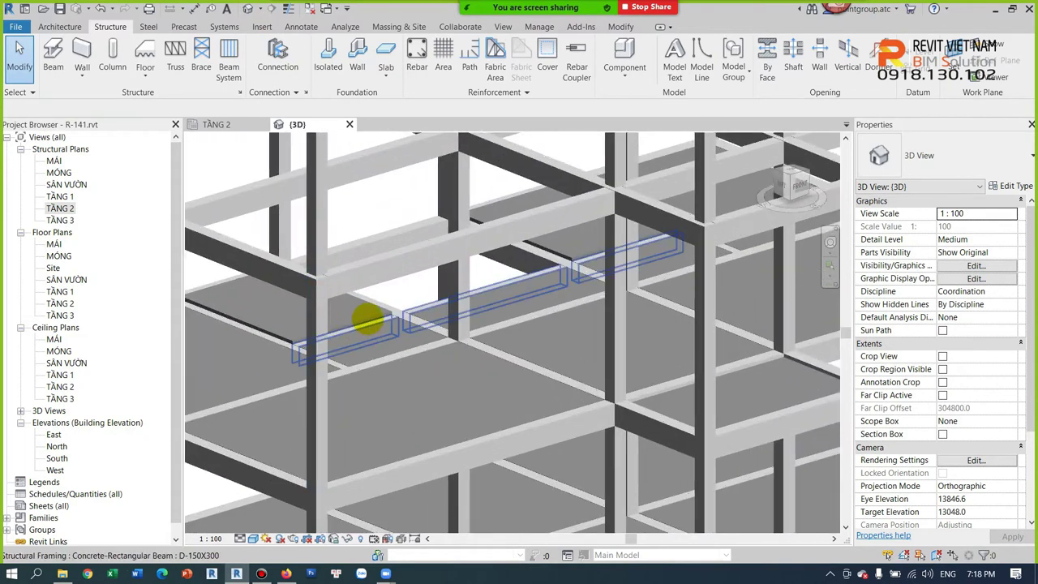
left_click(371, 310)
left_click(970, 228)
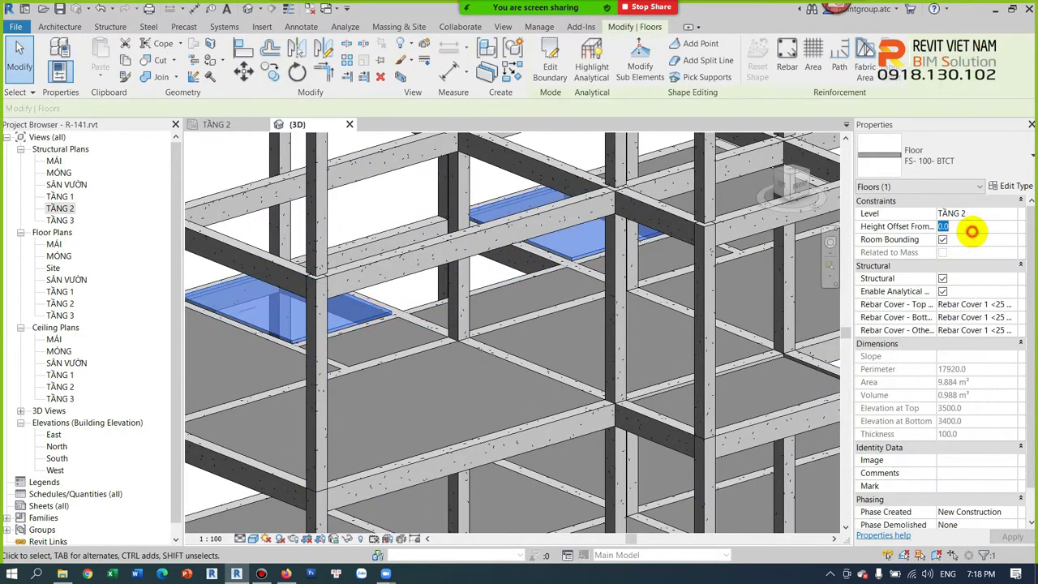
type("-70")
mouse_move(493, 319)
middle_mouse_down("shift")
mouse_move(364, 354)
mouse_move(371, 378)
mouse_move(427, 232)
mouse_move(342, 278)
mouse_move(364, 303)
middle_mouse_up("shift")
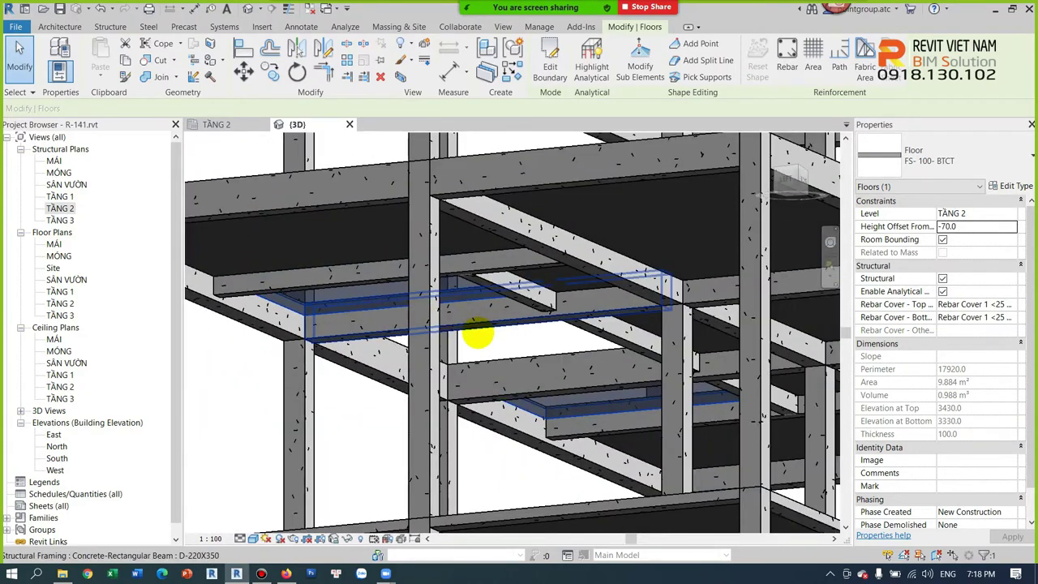
mouse_move(475, 336)
middle_mouse_down("shift")
mouse_move(472, 455)
mouse_move(492, 405)
mouse_move(689, 389)
middle_mouse_up("shift")
type("-100")
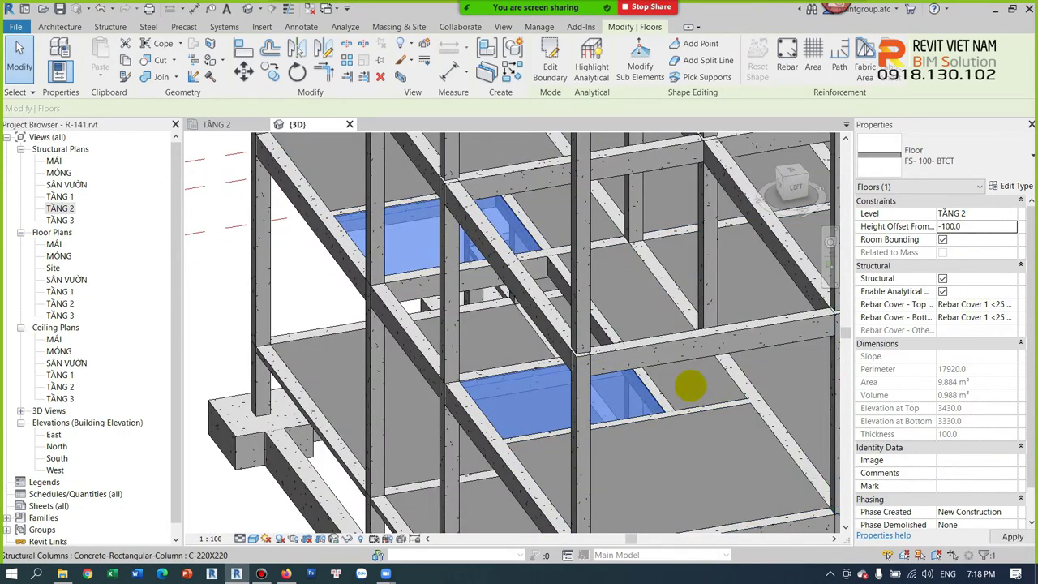
scroll(630, 462, "up", 3)
scroll(678, 371, "up", 3)
key("Escape")
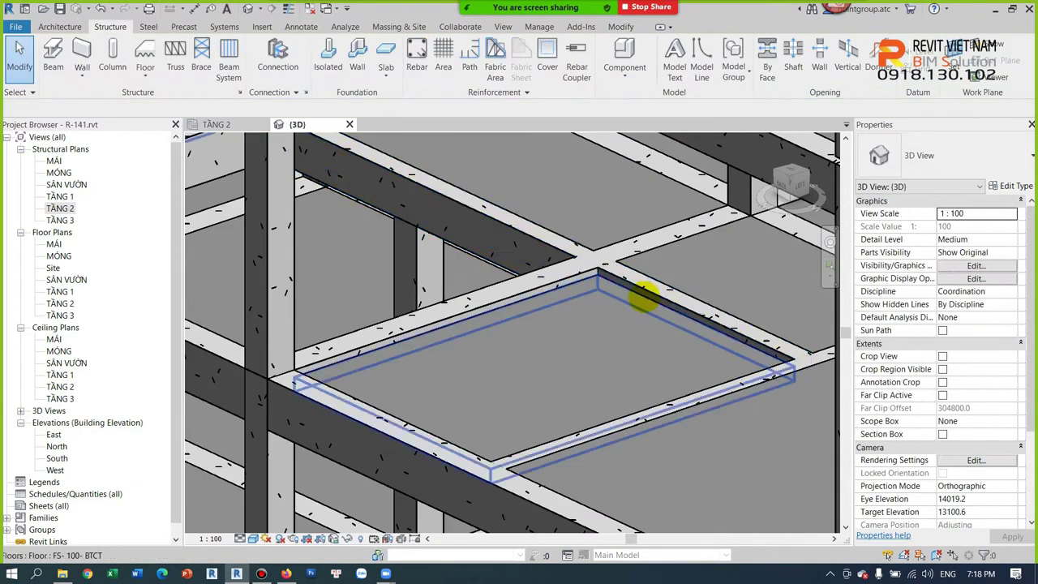
Step: Check the recessed wet-area slab and the larger 120 mm slab in 3D
left_click(627, 294)
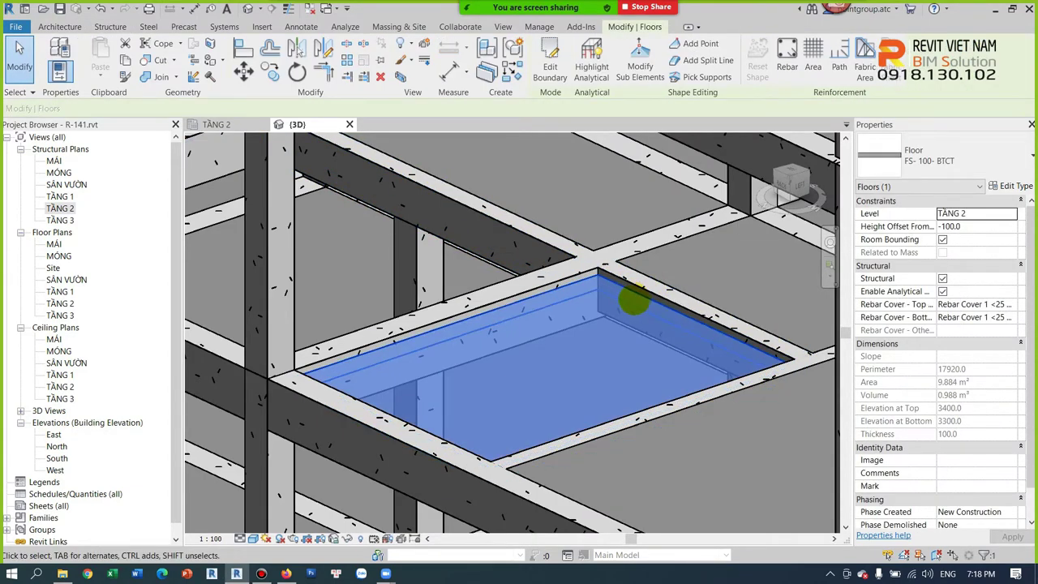
scroll(604, 312, "up", 3)
key("Escape")
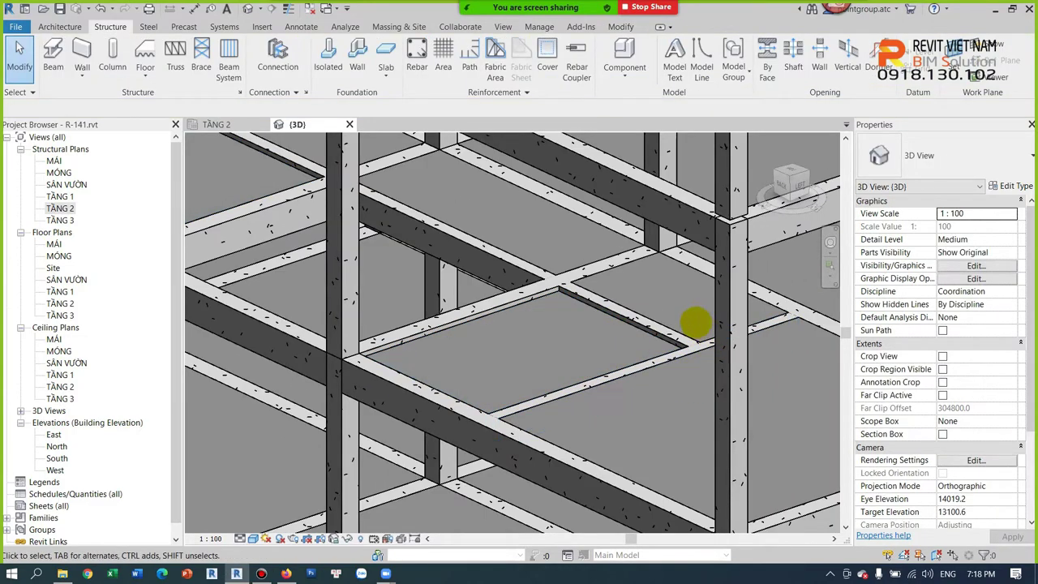
scroll(679, 268, "down", 3)
left_click(676, 259)
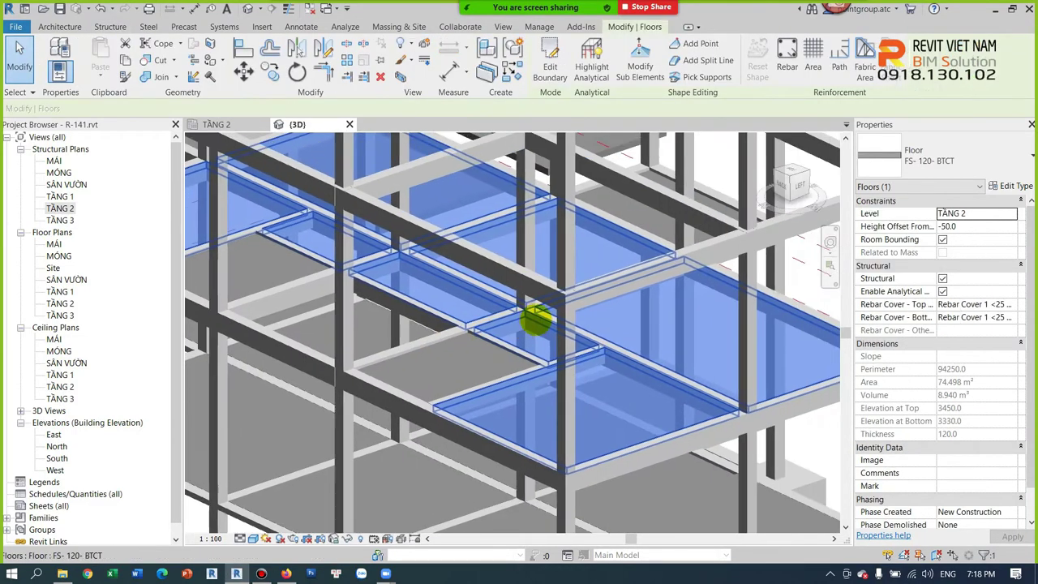
key("Escape")
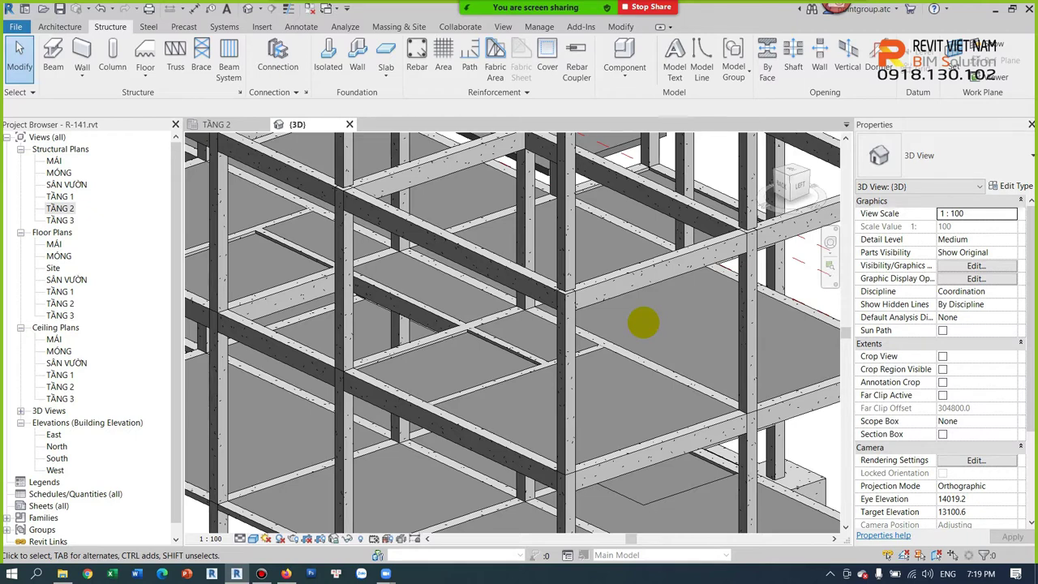
scroll(591, 343, "down", 4)
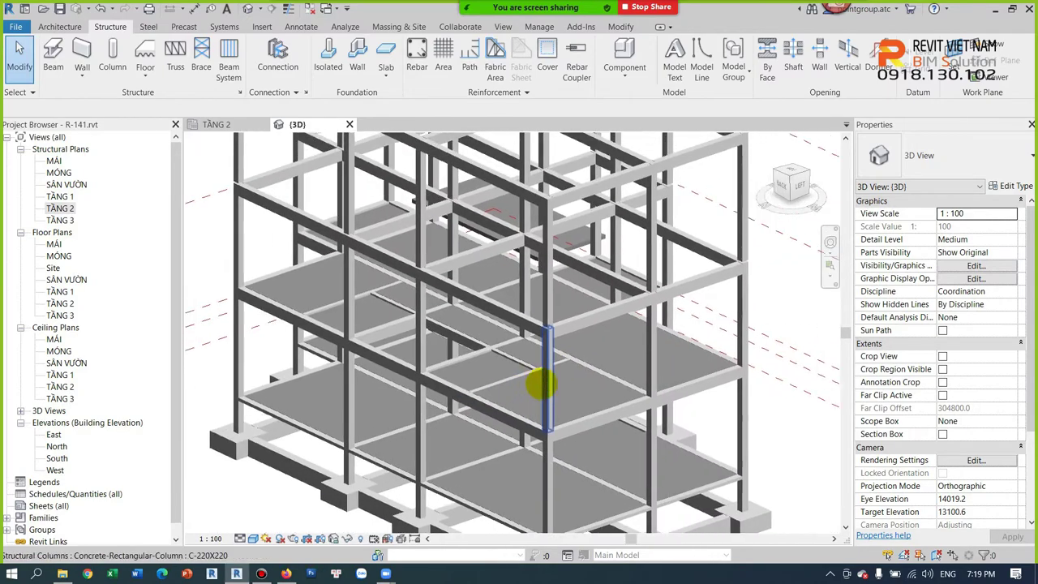
Step: Orbit the 3D model to a near-front view of the frame
middle_click_drag(542, 383, 537, 398, "shift")
scroll(535, 396, "up", 3)
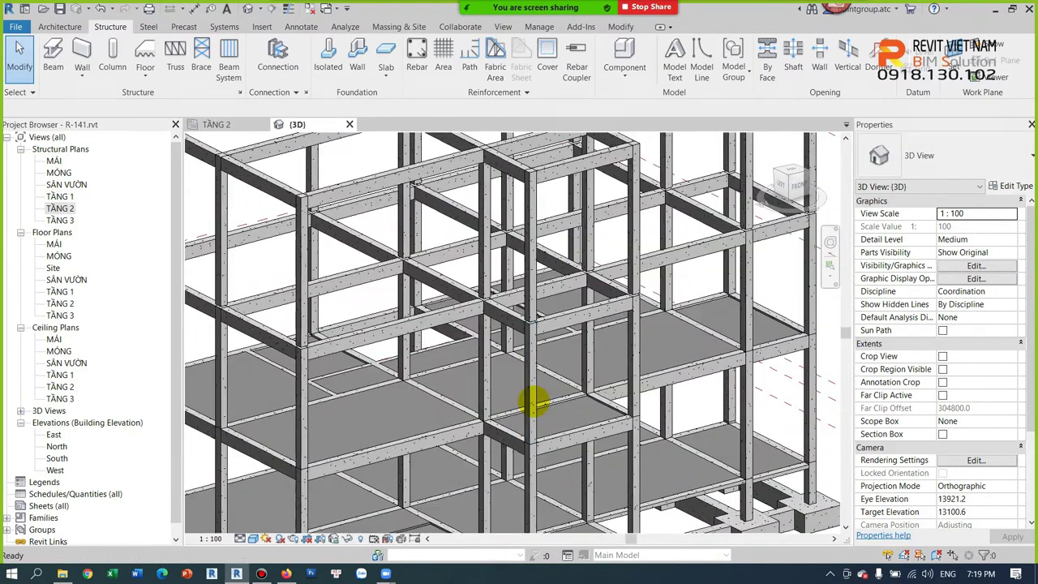
scroll(531, 389, "down", 3)
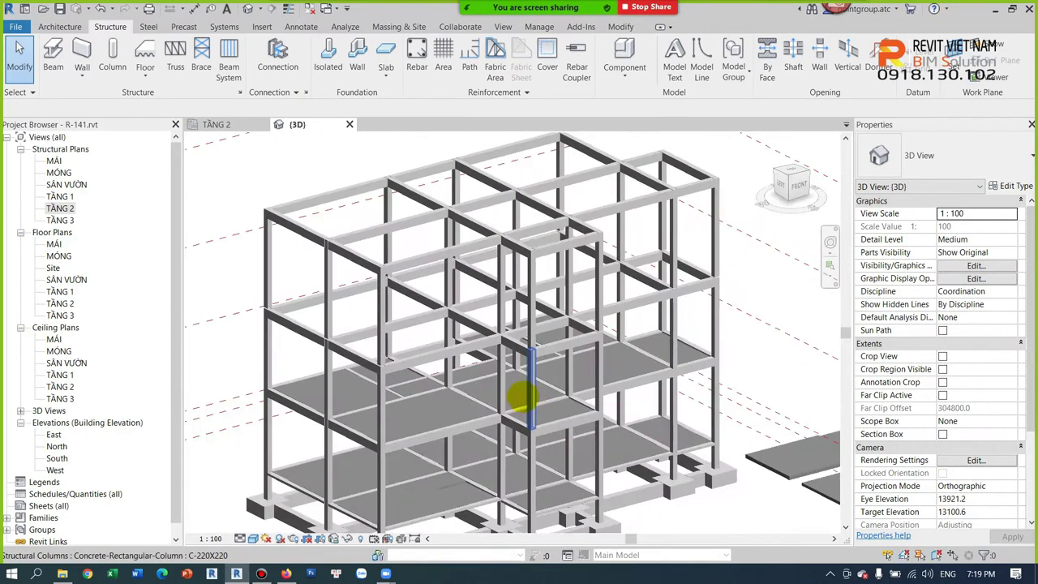
scroll(522, 365, "down", 2)
middle_click_drag(518, 353, 664, 295, "shift")
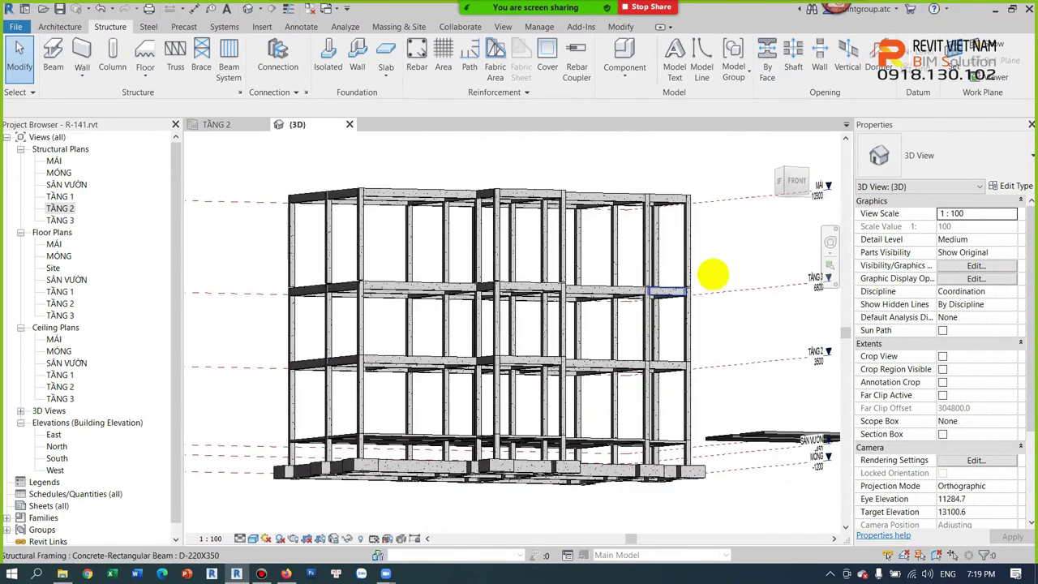
Step: Set Base Offset and Top Offset of the top-storey columns to -50
left_click_drag(248, 243, 248, 245)
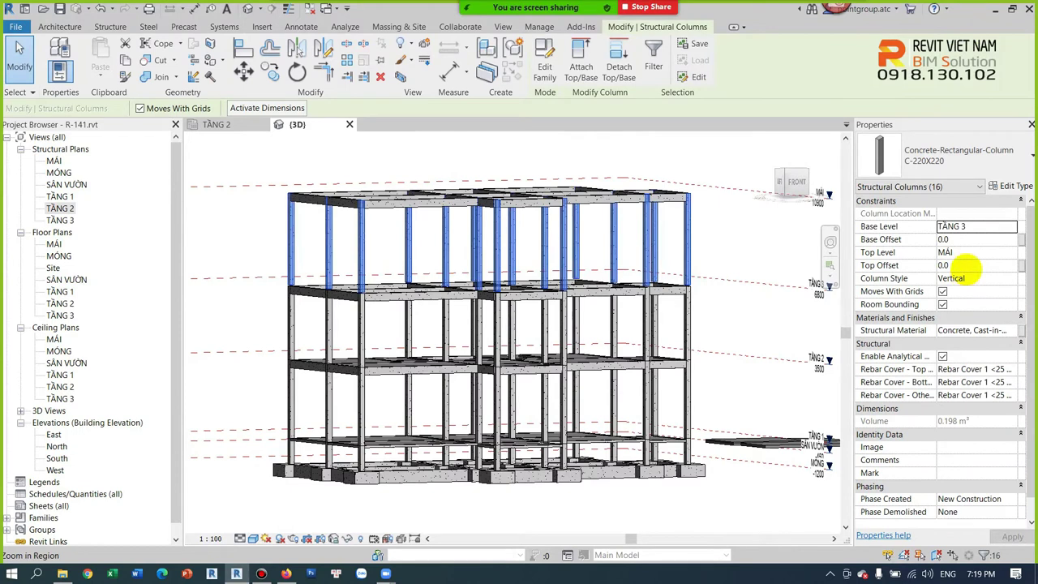
left_click(965, 238)
type("-5")
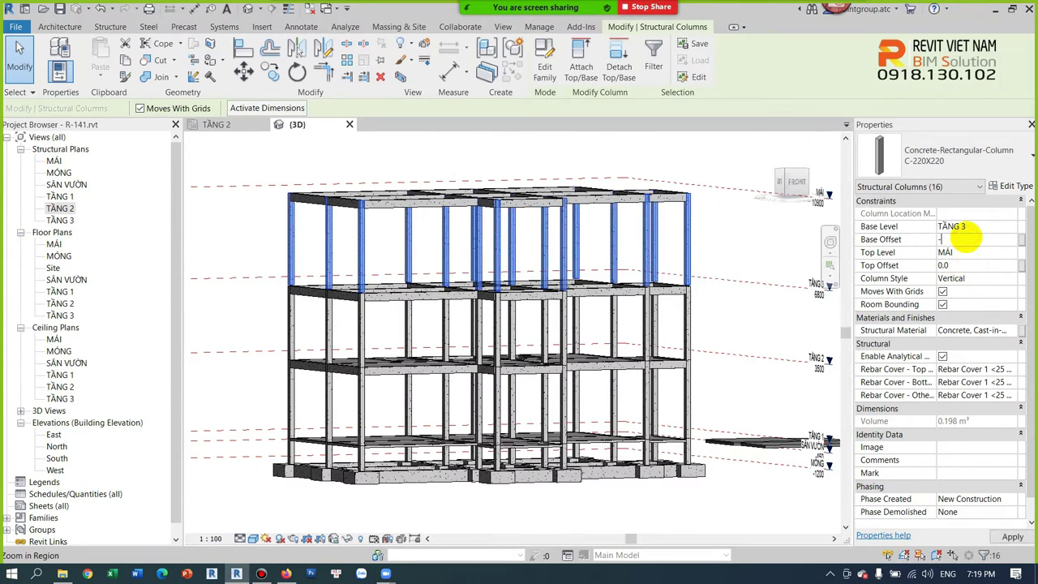
type("0")
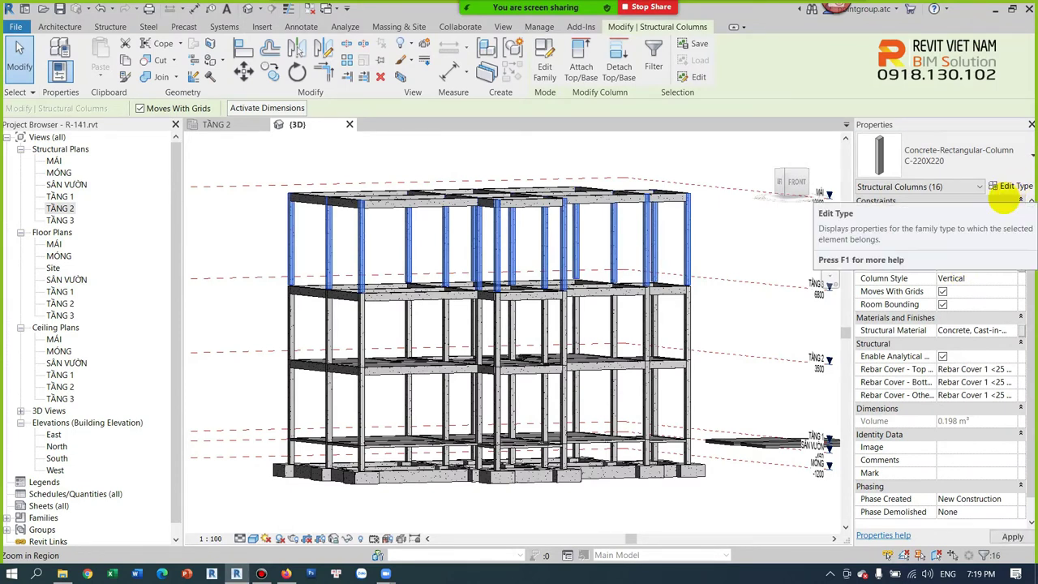
left_click(971, 265)
type("-50.0")
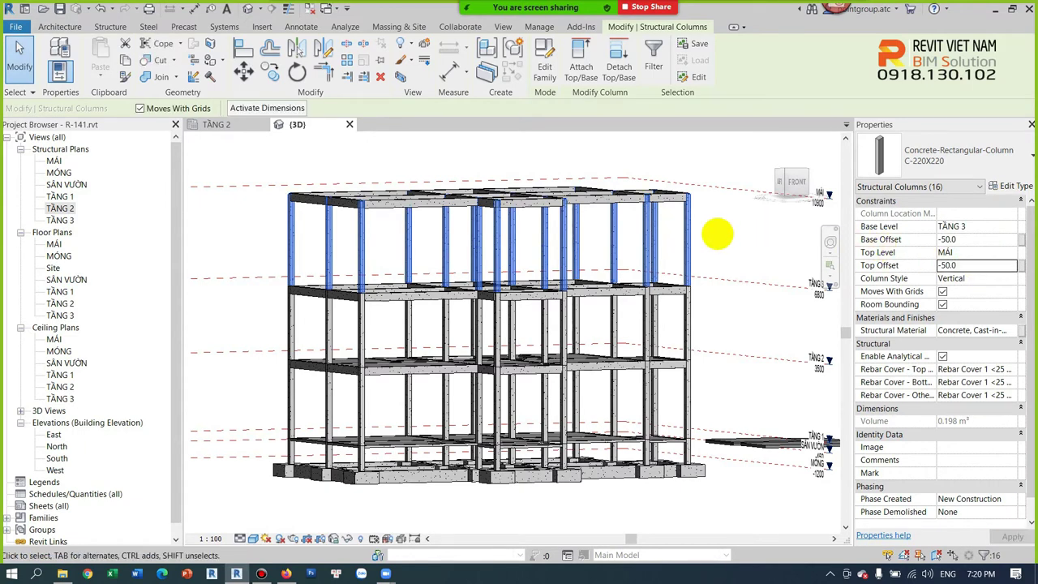
left_click(718, 233)
mouse_move(718, 233)
middle_mouse_down("shift")
mouse_move(714, 271)
mouse_move(582, 330)
middle_mouse_up("shift")
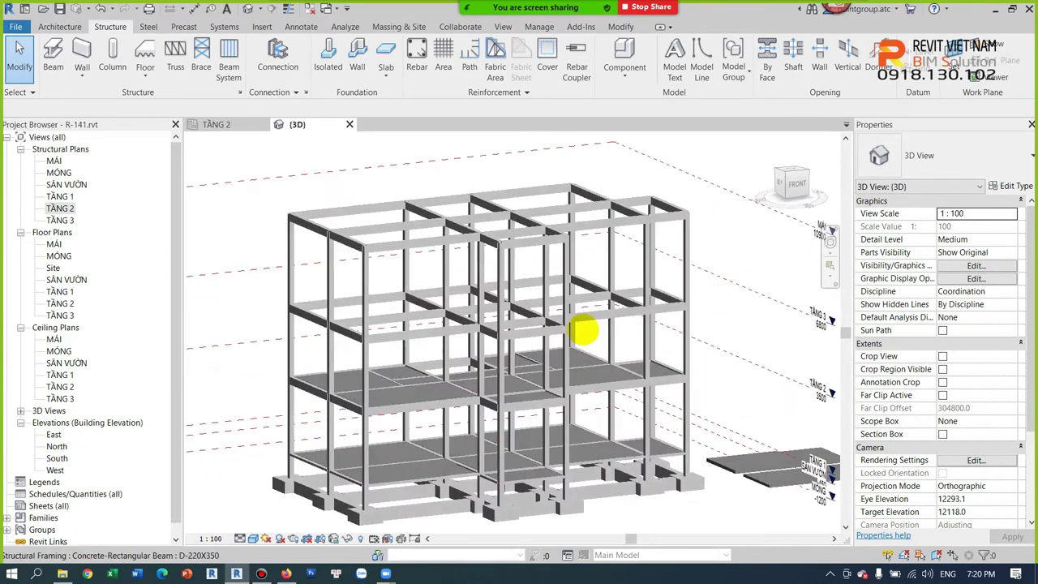
Step: Copy the 120 mm TẦNG 2 slab and paste it aligned to level TẦNG 3
scroll(582, 330, "up", 3)
scroll(535, 435, "up", 2)
scroll(535, 435, "up", 1)
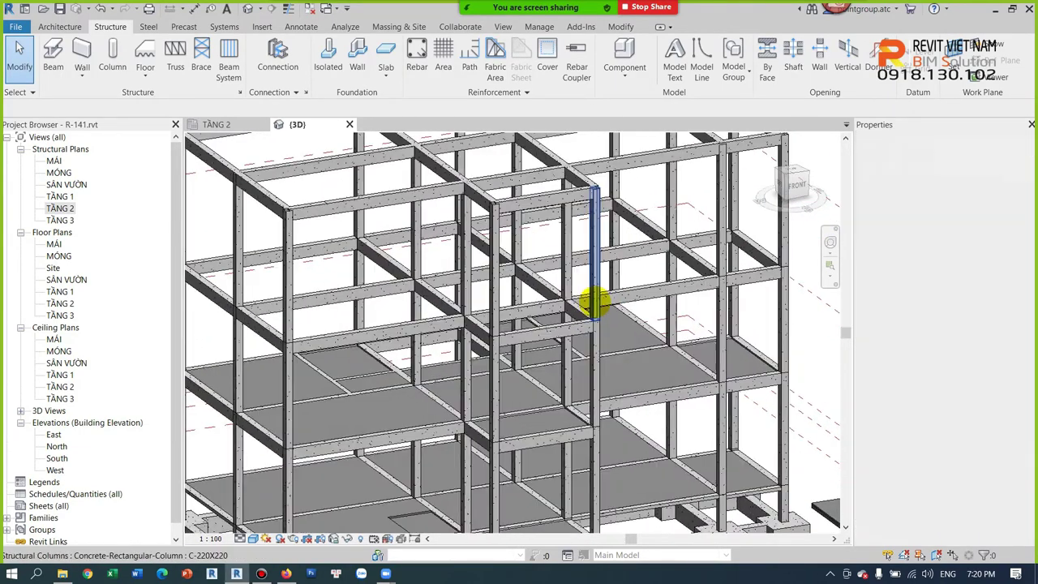
middle_click_drag(607, 285, 598, 297, "shift")
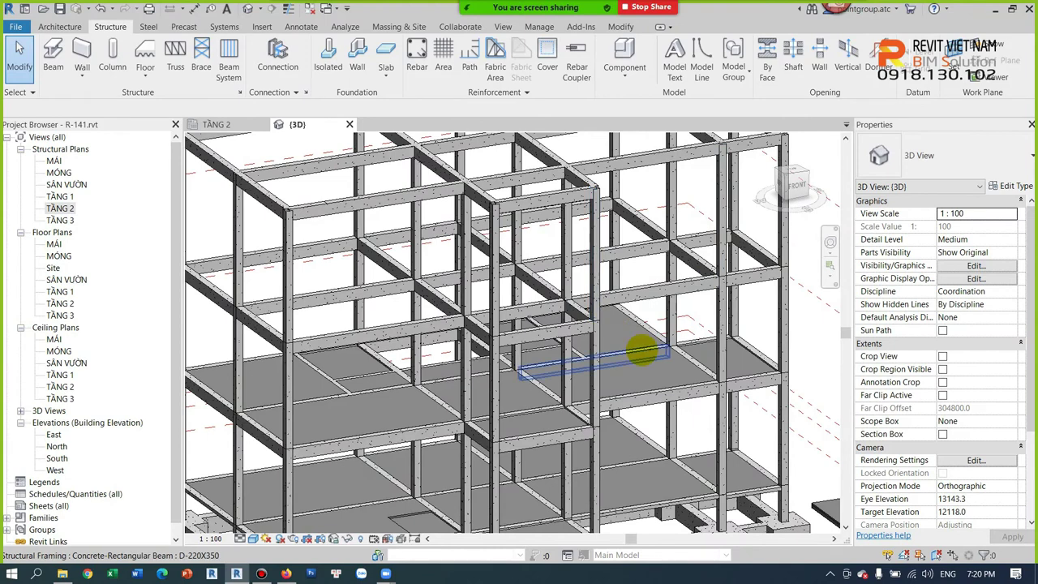
left_click(657, 353)
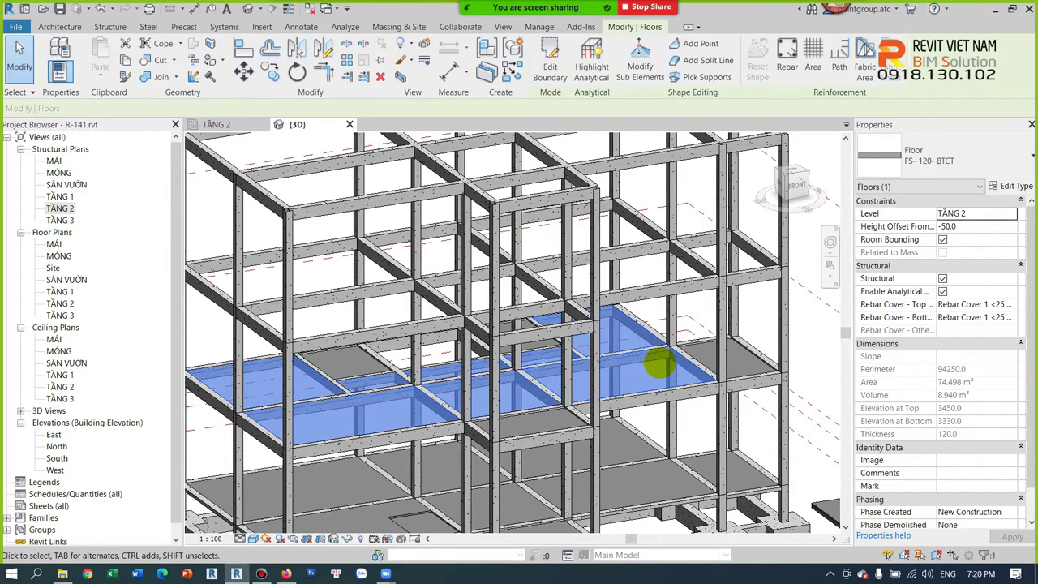
key("ctrl+c")
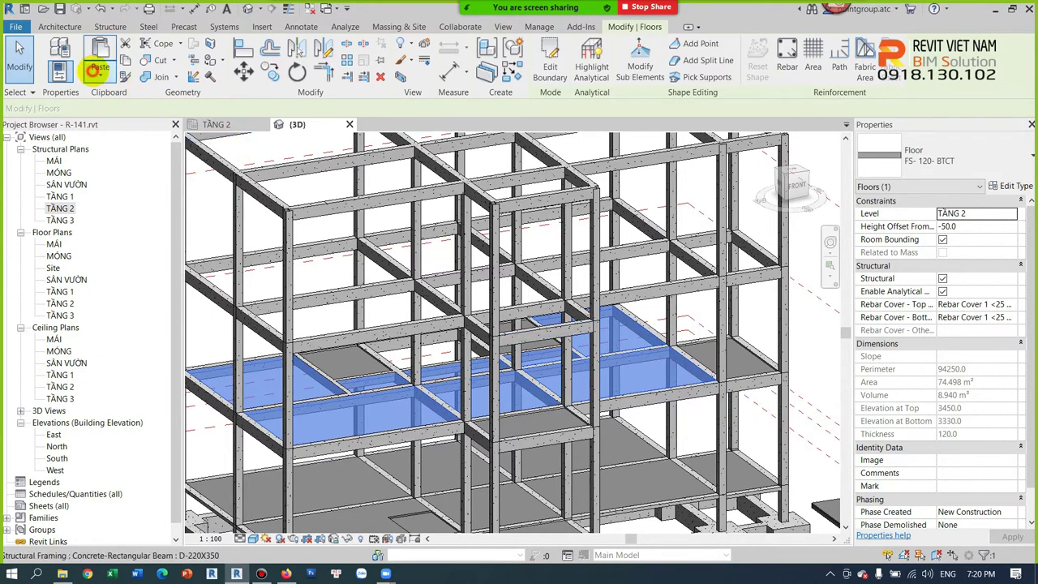
left_click(100, 74)
left_click(142, 125)
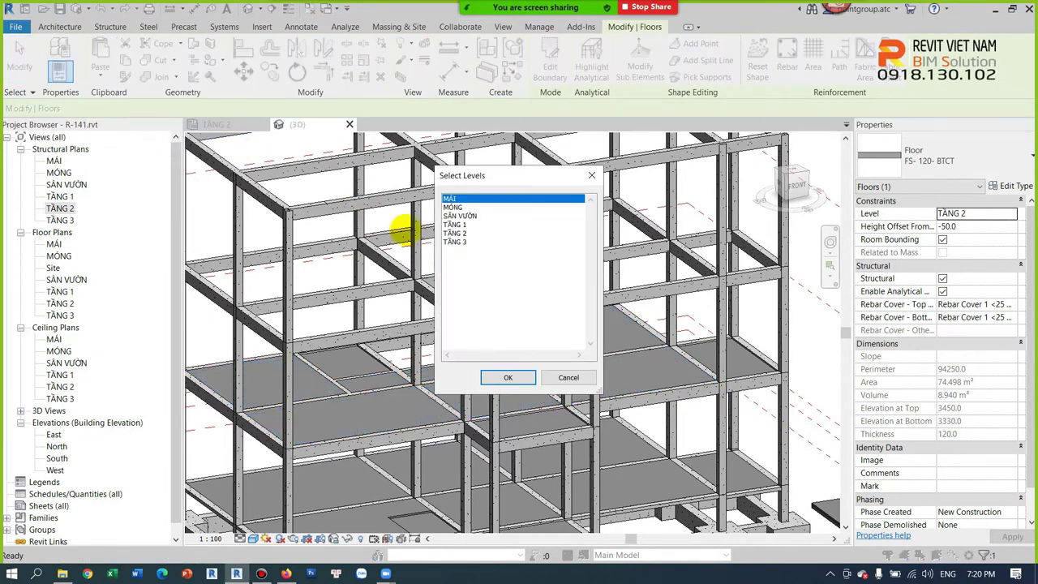
left_click(455, 237)
left_click(508, 377)
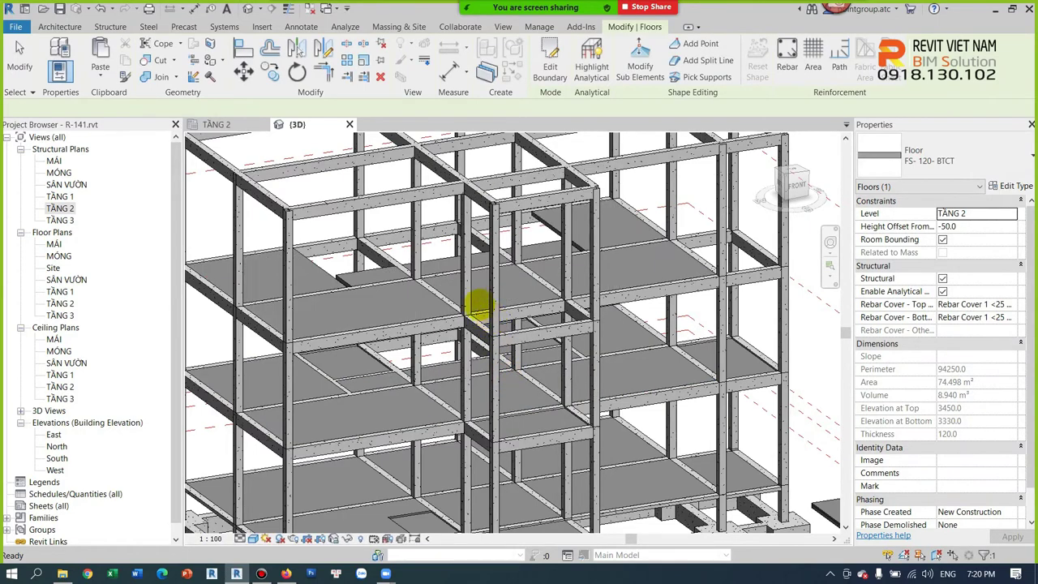
scroll(479, 313, "up", 2)
scroll(456, 300, "up", 2)
scroll(415, 308, "up", 1)
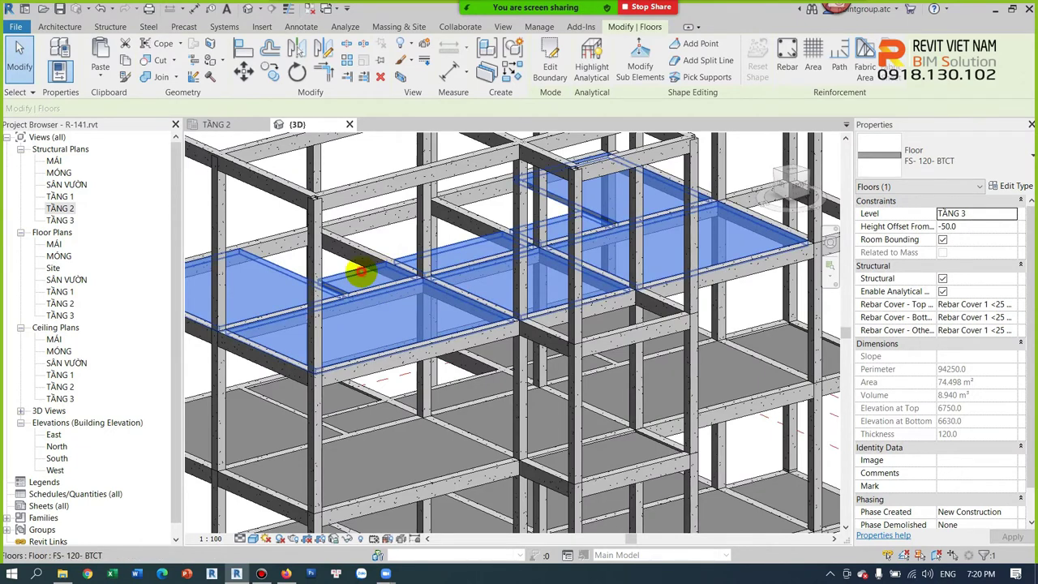
Step: Enter boundary editing on the pasted slab and go to the TẦNG 3 plan
double_click(361, 273)
middle_click_drag(441, 308, 59, 208, "shift")
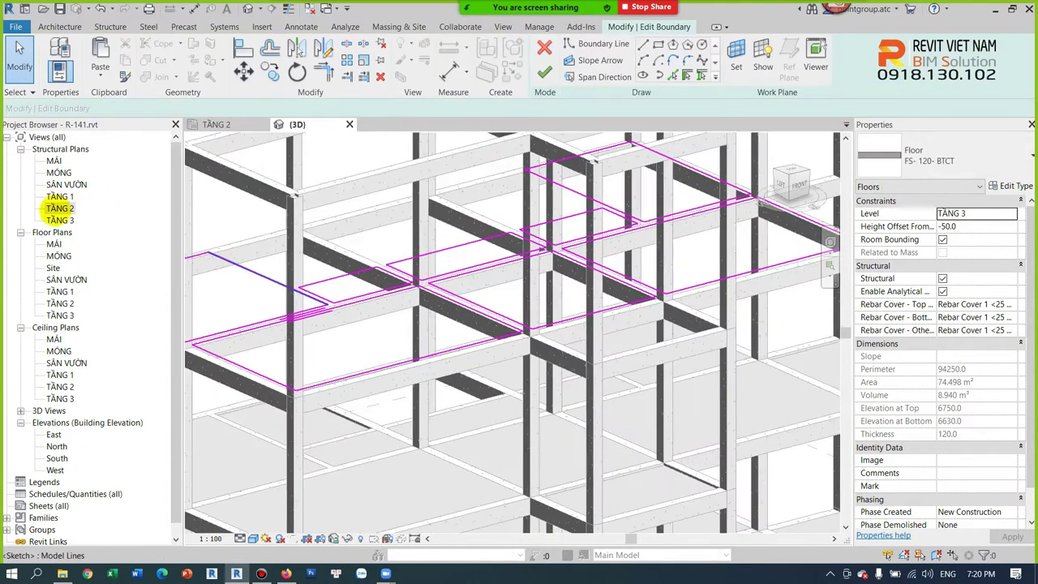
double_click(59, 208)
scroll(324, 292, "down", 2)
scroll(391, 341, "up", 3)
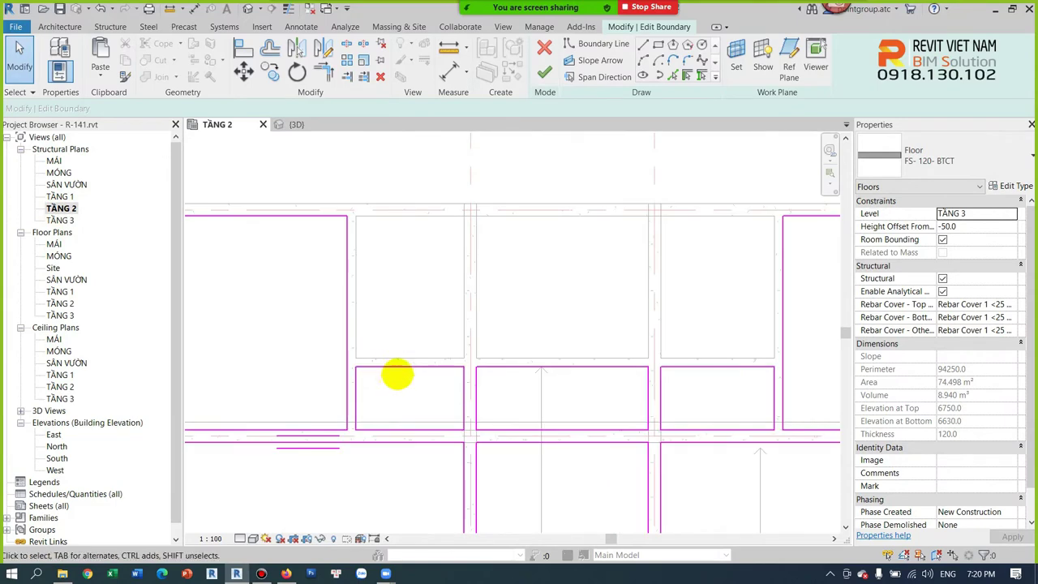
double_click(60, 219)
scroll(406, 341, "down", 1)
Step: Delete the old small wet-area rectangles and stray boundary lines from the sketch
mouse_move(307, 348)
left_mouse_down()
mouse_move(465, 410)
mouse_move(471, 437)
left_mouse_up()
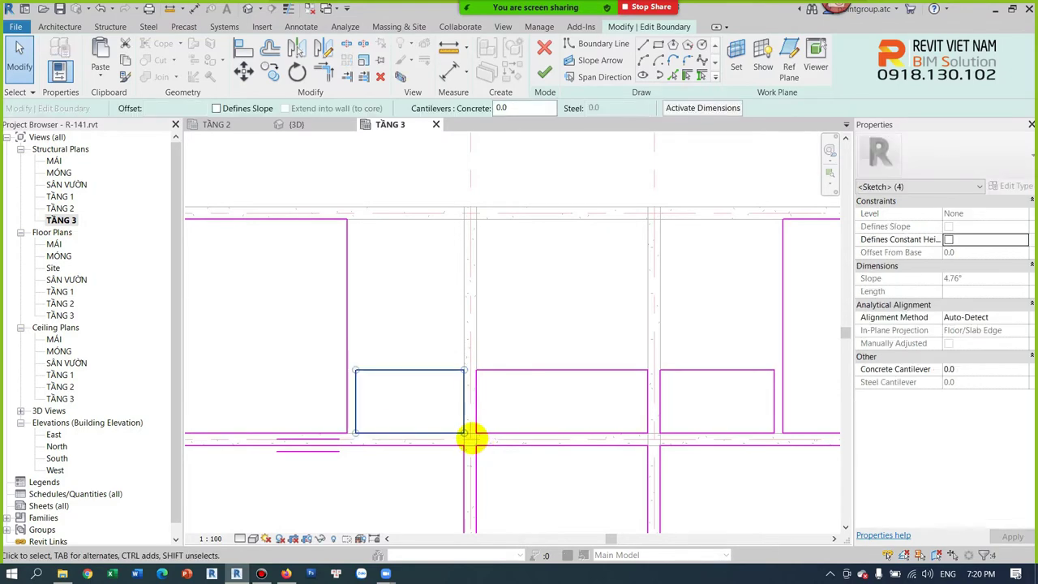
key("Delete")
left_click(345, 323)
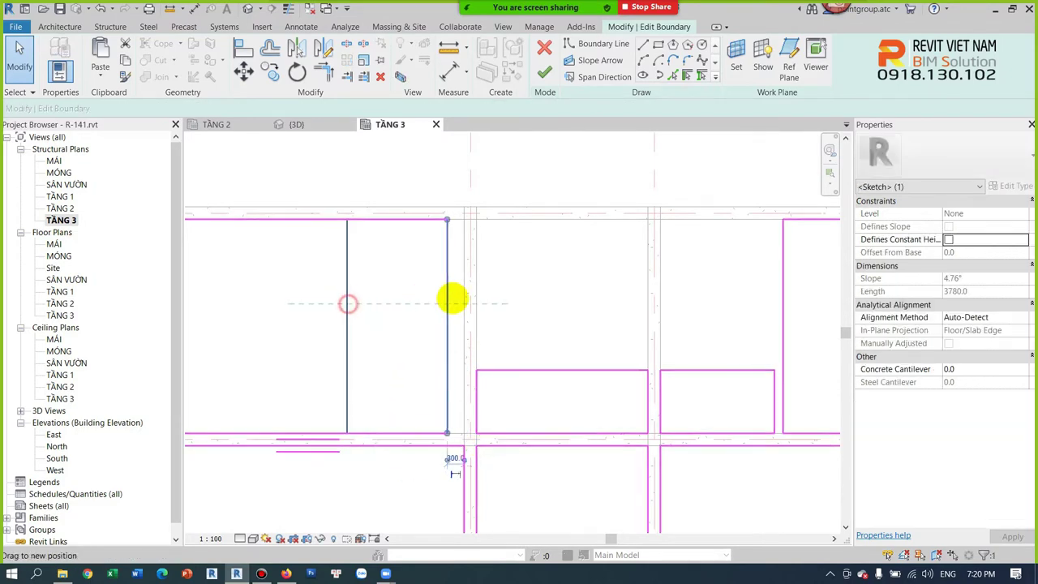
left_click(570, 340)
middle_click_drag(570, 340, 540, 349)
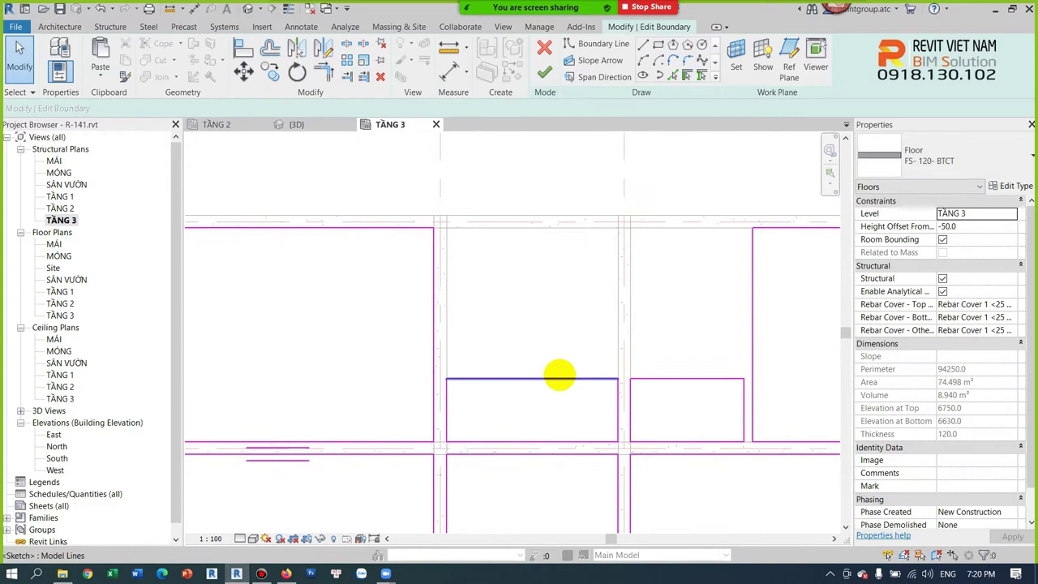
left_click(571, 377)
key("Delete")
mouse_move(587, 367)
left_mouse_down()
mouse_move(707, 451)
mouse_move(745, 463)
left_mouse_up()
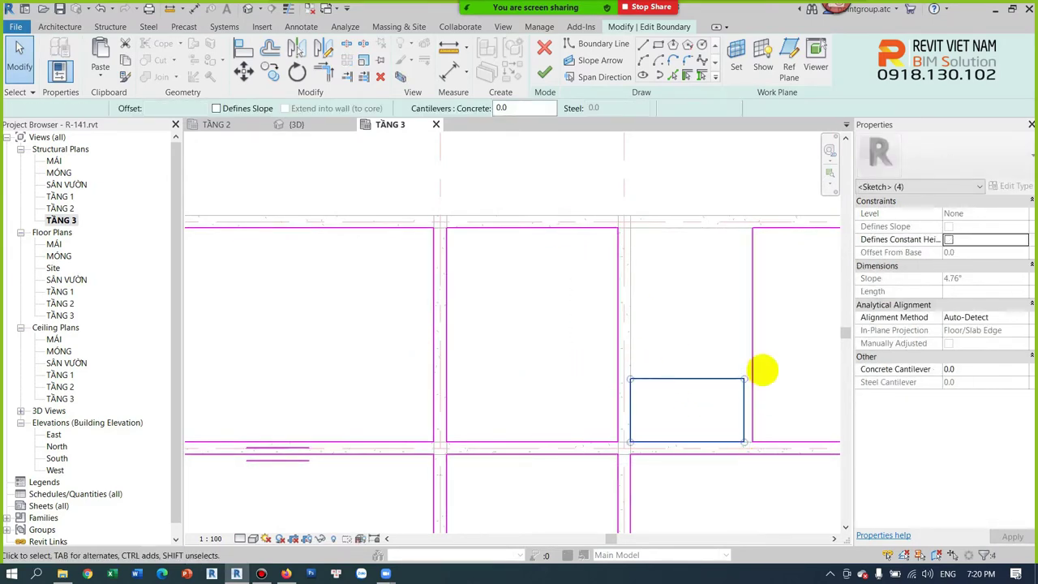
key("Delete")
Step: Move the vertical boundary line left onto Grid 3
left_click(751, 355)
left_click_drag(751, 354, 630, 325)
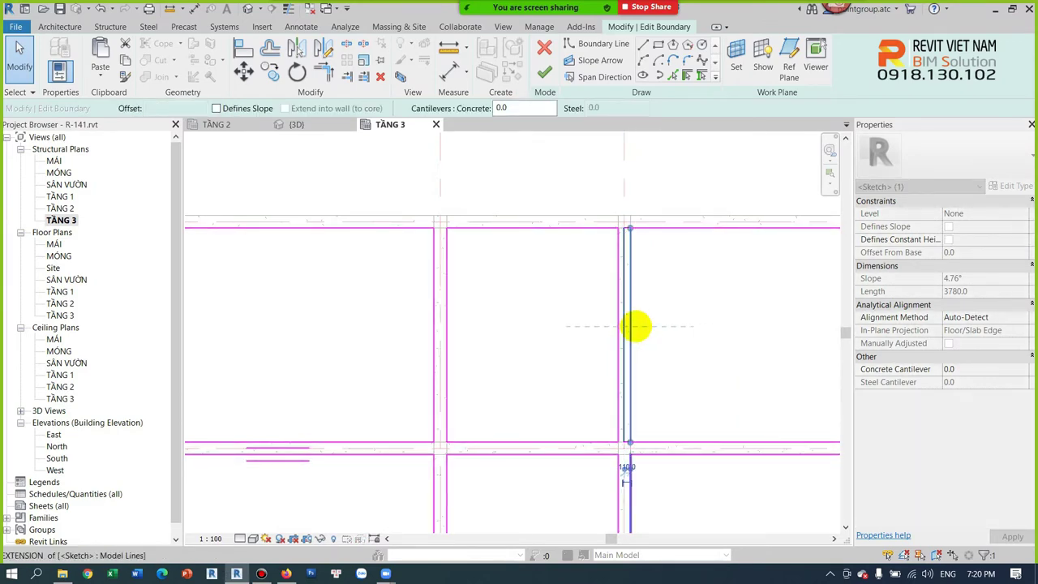
scroll(649, 327, "down", 2)
left_click(688, 331)
scroll(567, 365, "down", 2)
scroll(519, 384, "up", 2)
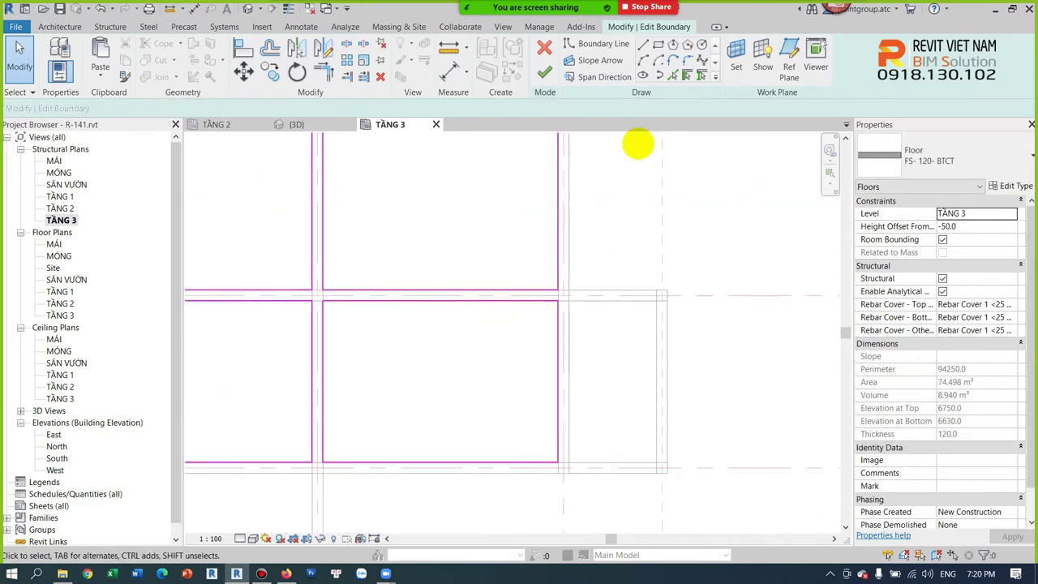
Step: Draw two rectangular wet-area boundaries, one 1400 × 3100, and finish the slab edit
left_click(643, 45)
left_click(568, 303)
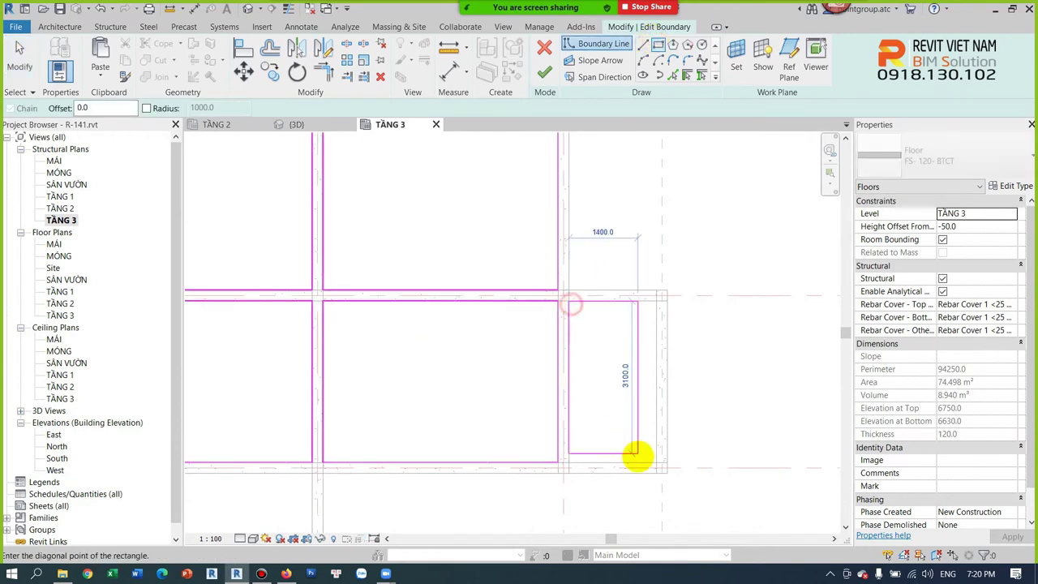
left_click(656, 459)
scroll(566, 370, "down", 2)
scroll(464, 397, "up", 2)
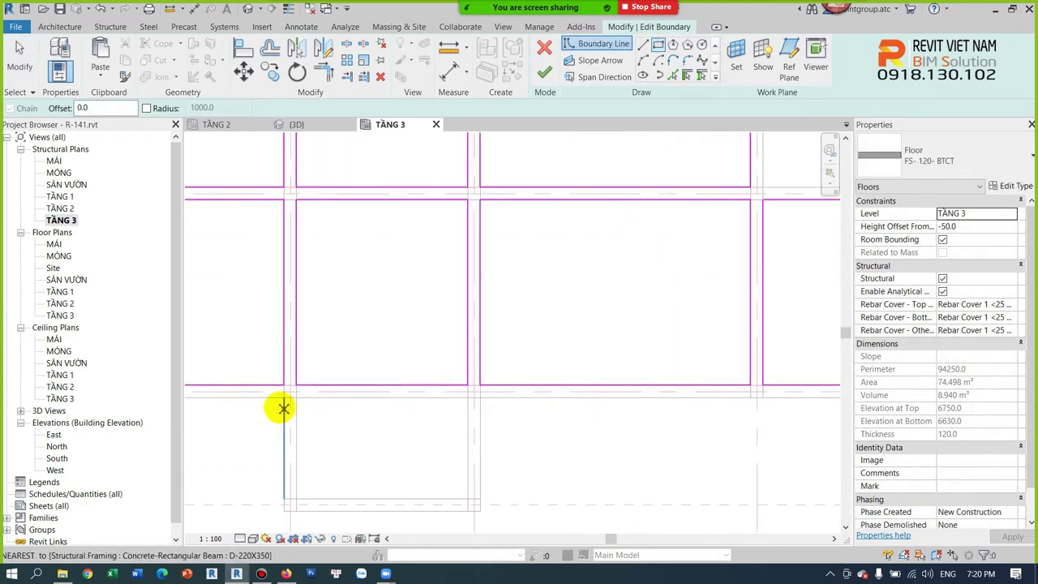
left_click(294, 397)
left_click(468, 497)
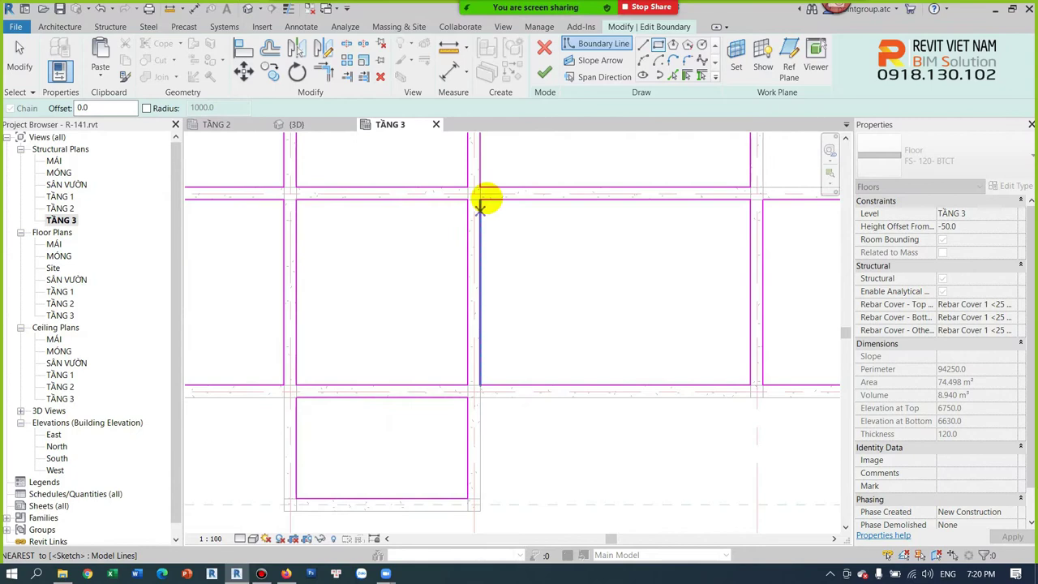
key("Escape")
key("Escape")
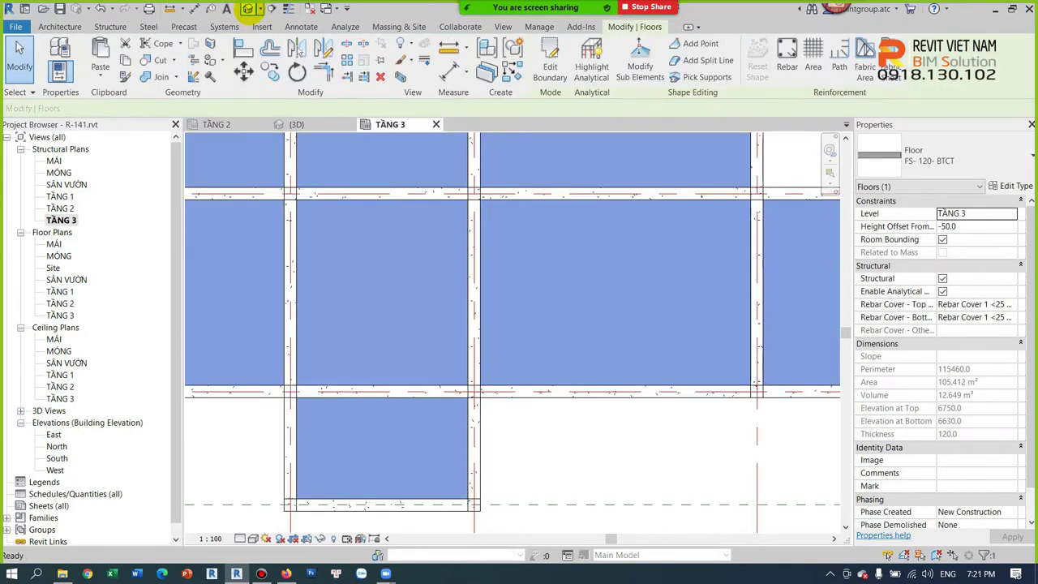
left_click(248, 9)
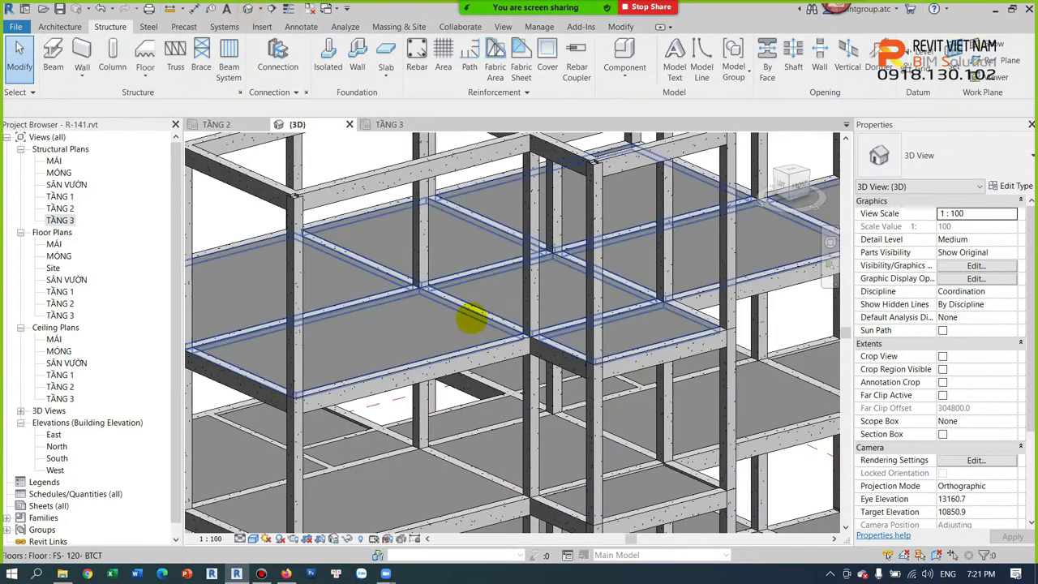
Step: Zoom out to the whole model and select the upper stray granite floor piece
left_click(671, 318)
mouse_move(671, 318)
middle_mouse_down("shift")
mouse_move(584, 329)
mouse_move(765, 285)
mouse_move(711, 290)
mouse_move(706, 324)
mouse_move(706, 300)
mouse_move(737, 340)
mouse_move(709, 355)
mouse_move(589, 358)
mouse_move(500, 376)
mouse_move(579, 370)
mouse_move(618, 381)
mouse_move(569, 366)
middle_mouse_up("shift")
key("Escape")
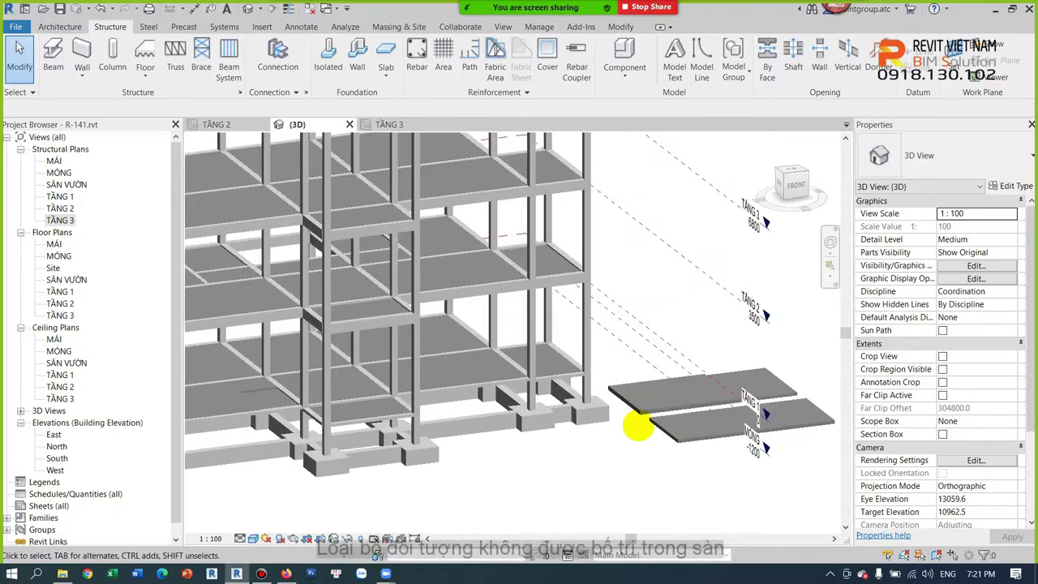
left_click(718, 395)
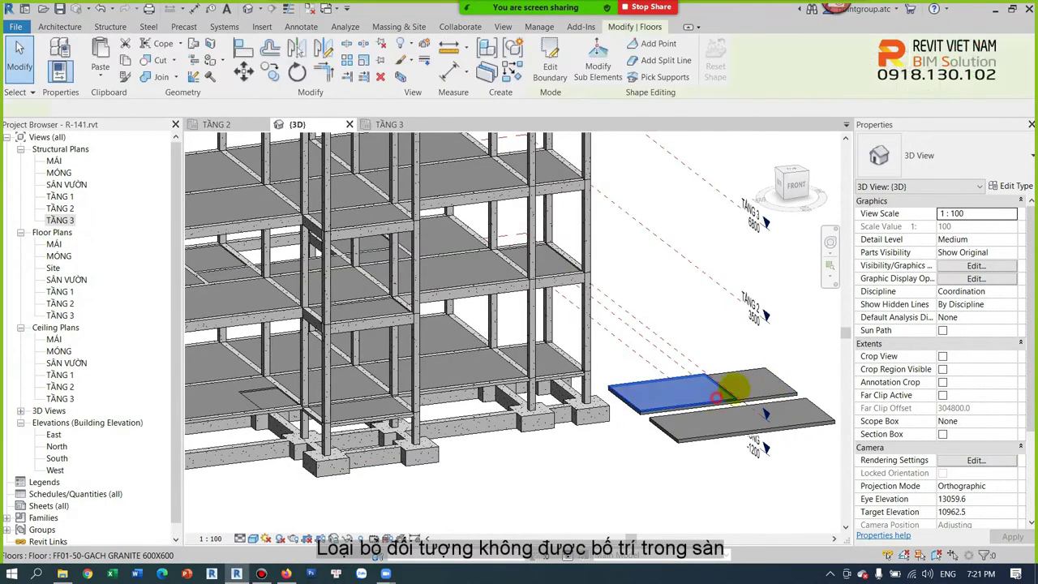
Step: Duplicate the stray floor's type as FF01-50-GACH GRANITE 600X600 2
left_click(1005, 182)
left_click(985, 118)
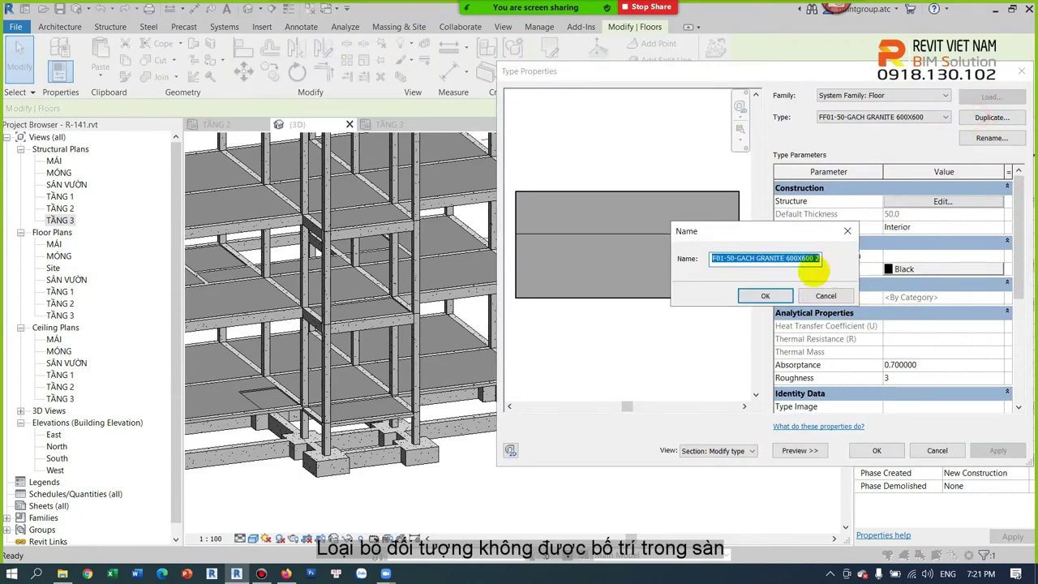
left_click(764, 295)
left_click(876, 450)
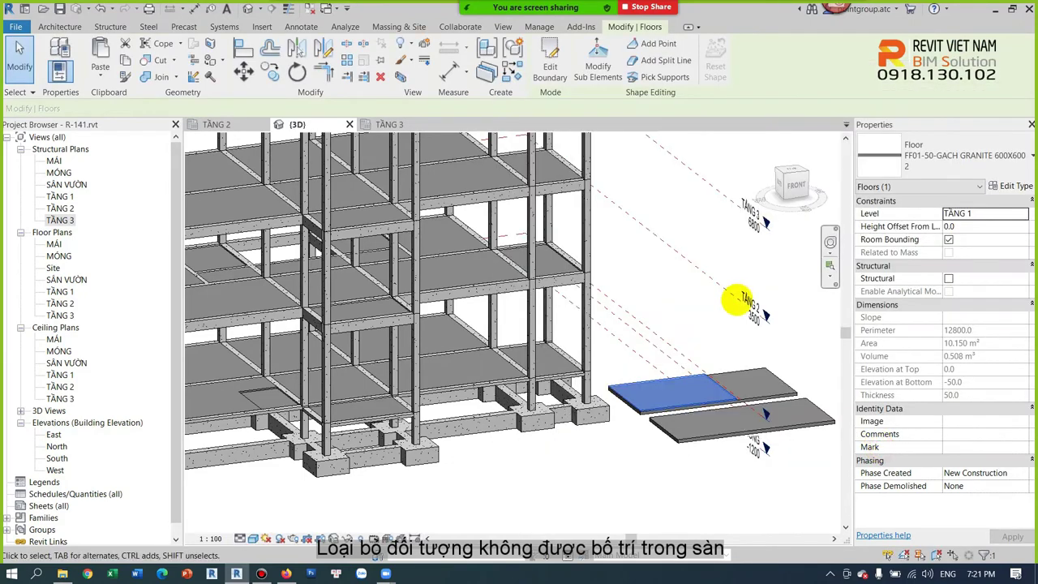
left_click(736, 300)
Step: Start an architectural floor, browse the floor type list, then cancel the sketch
left_click(73, 27)
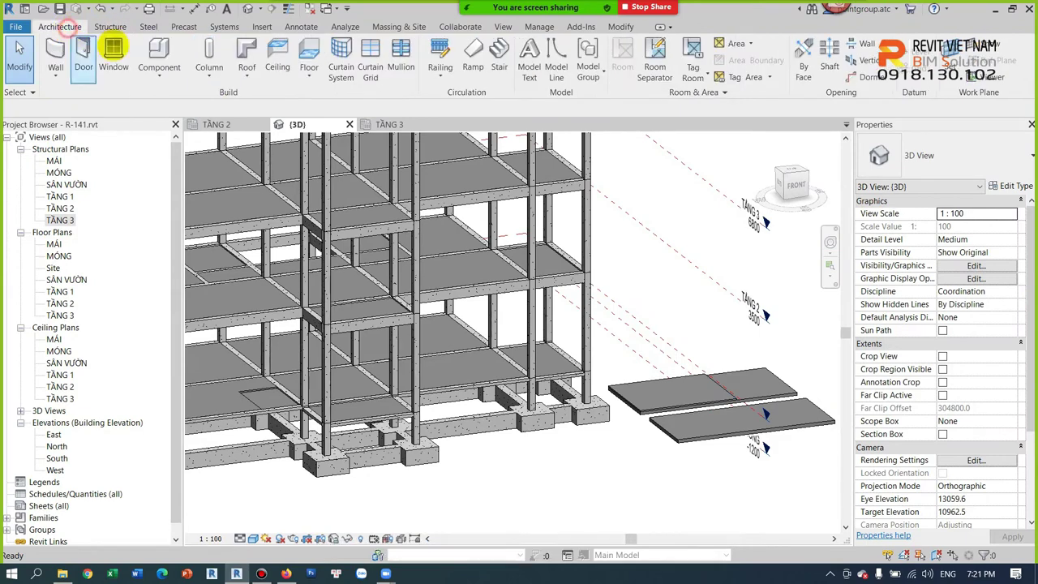
left_click(309, 75)
left_click(344, 98)
left_click(981, 160)
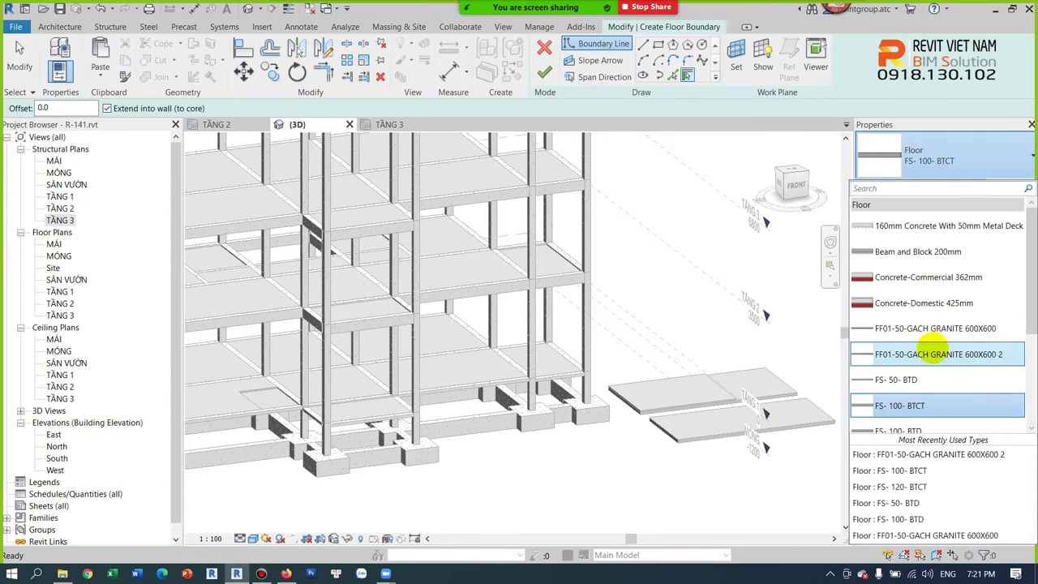
mouse_move(938, 355)
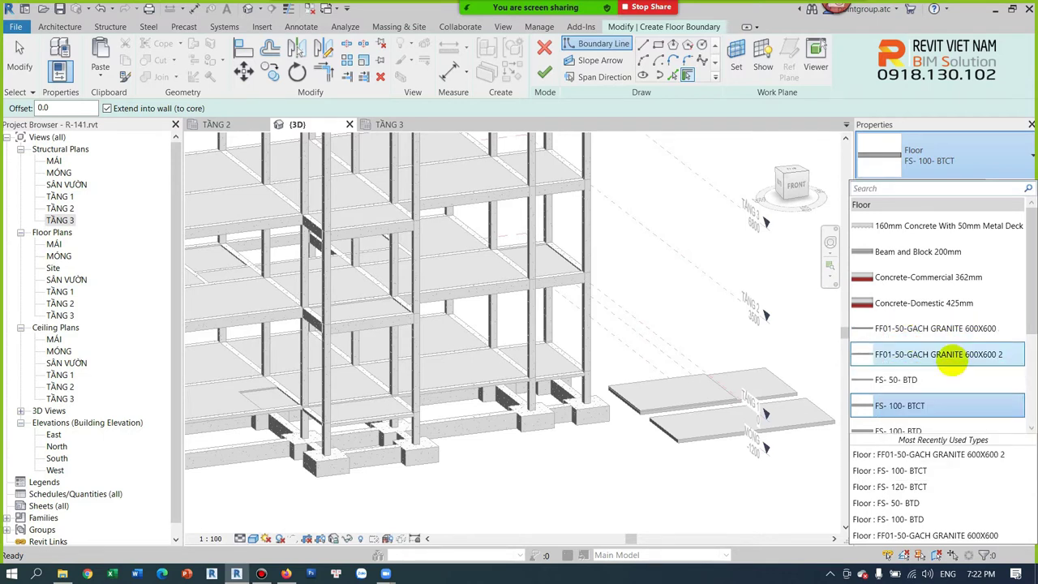
key("Escape")
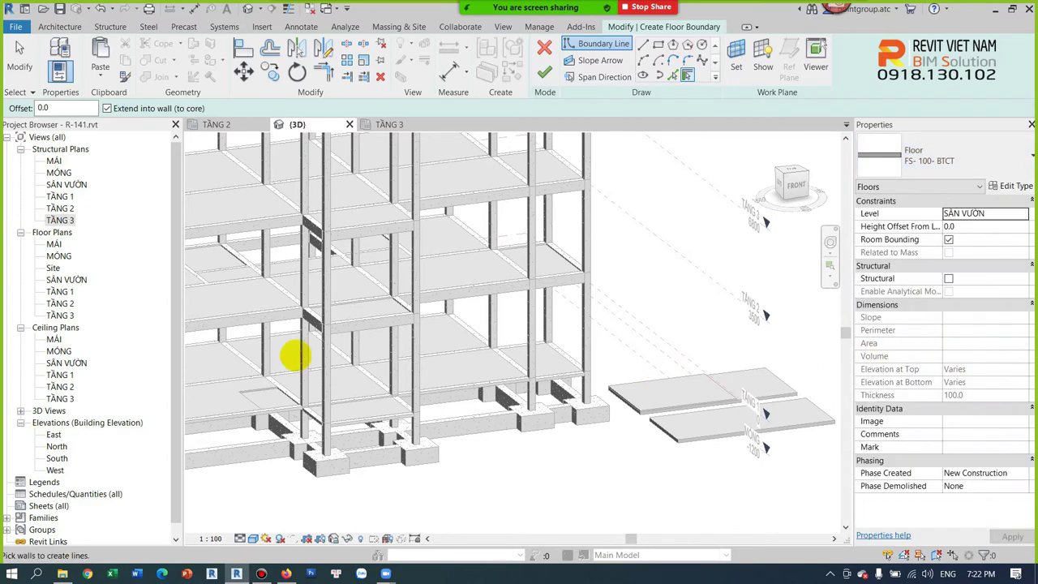
left_click(544, 50)
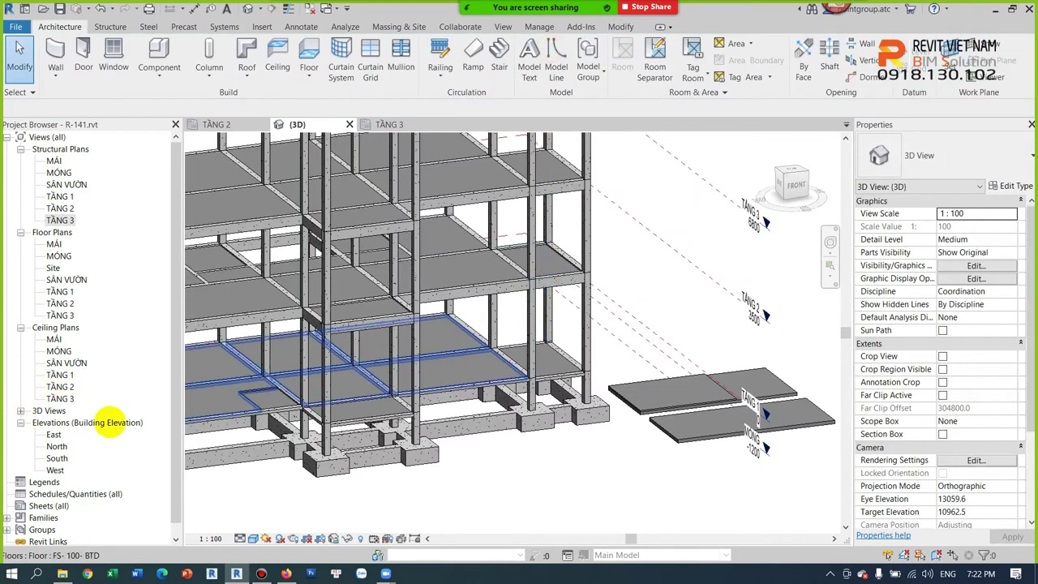
Step: Expand Families > Floors > Floor in the Project Browser, widening it to read type names
scroll(92, 405, "down", 1)
left_click(7, 505)
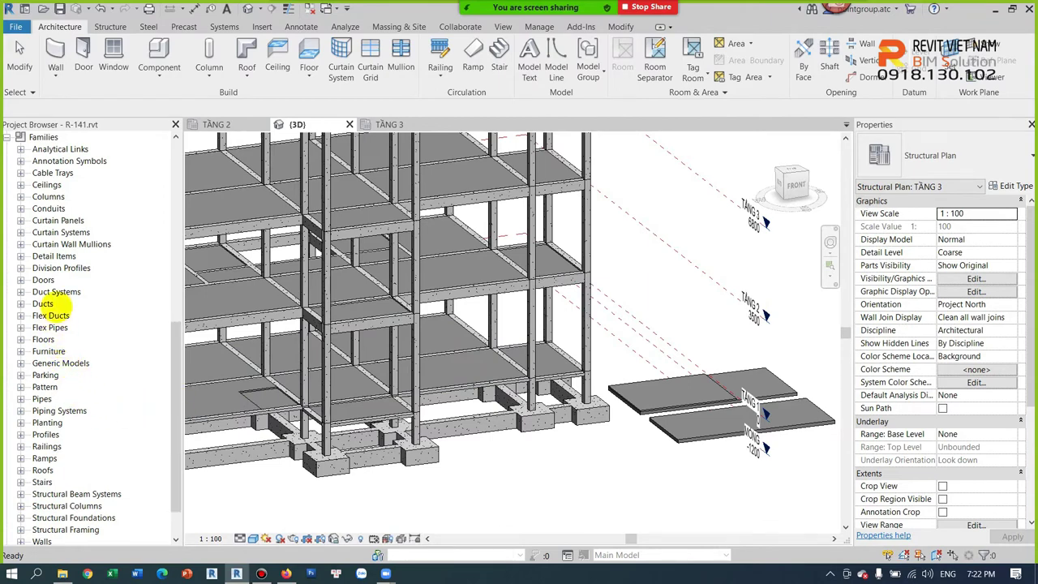
left_click(29, 340)
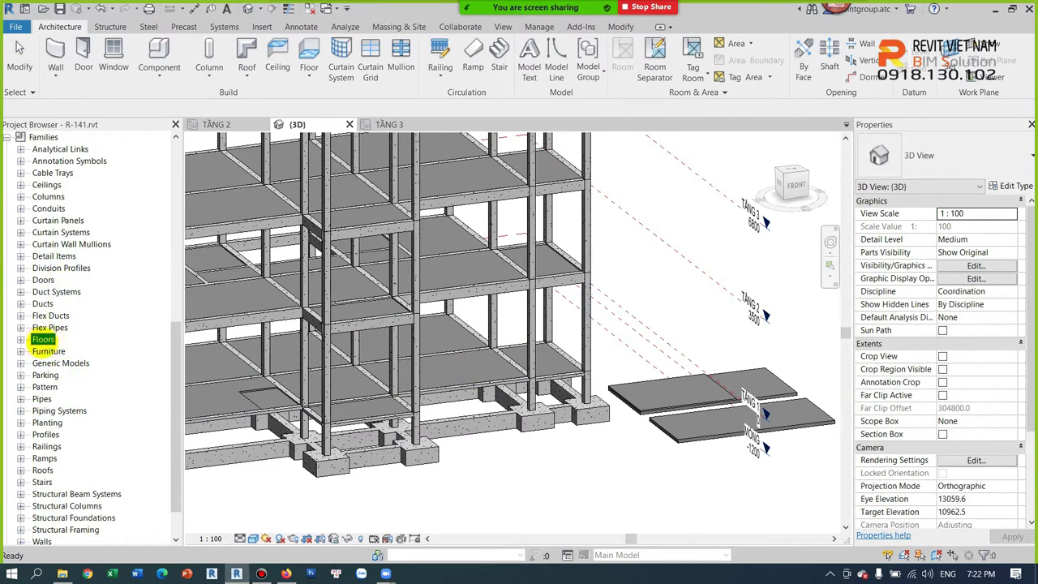
left_click(20, 340)
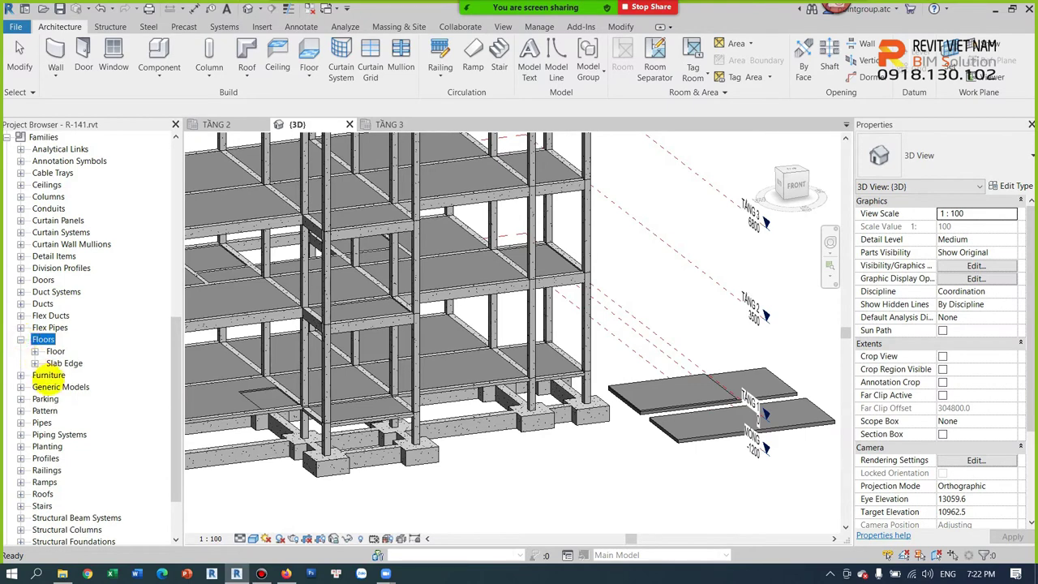
left_click(35, 351)
scroll(65, 389, "down", 1)
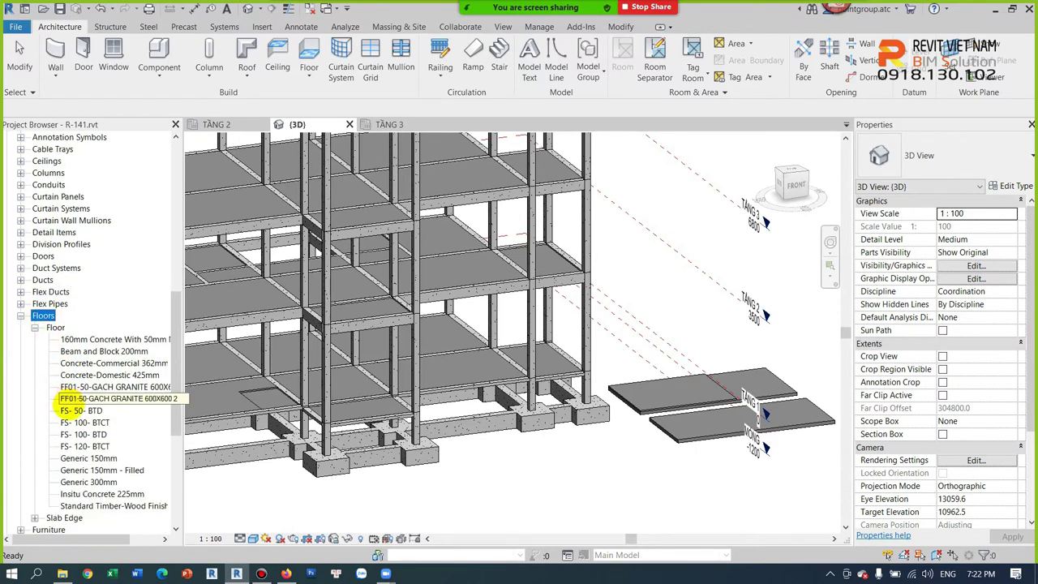
left_click_drag(179, 277, 243, 278)
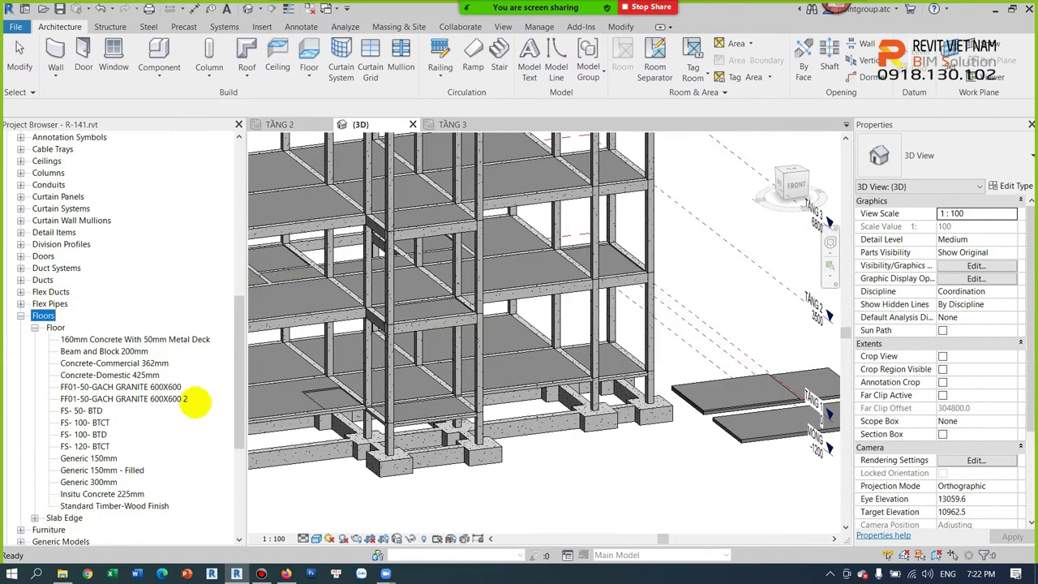
Step: Delete the four unused concrete floor types, from 160mm to Concrete-Domestic 425mm
left_click(142, 374)
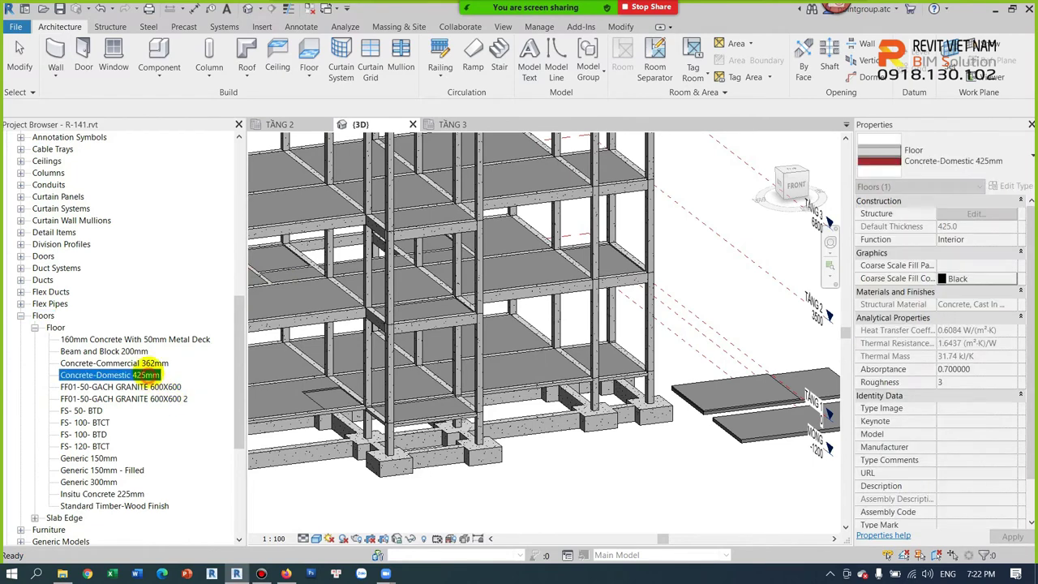
left_click(136, 338, "shift")
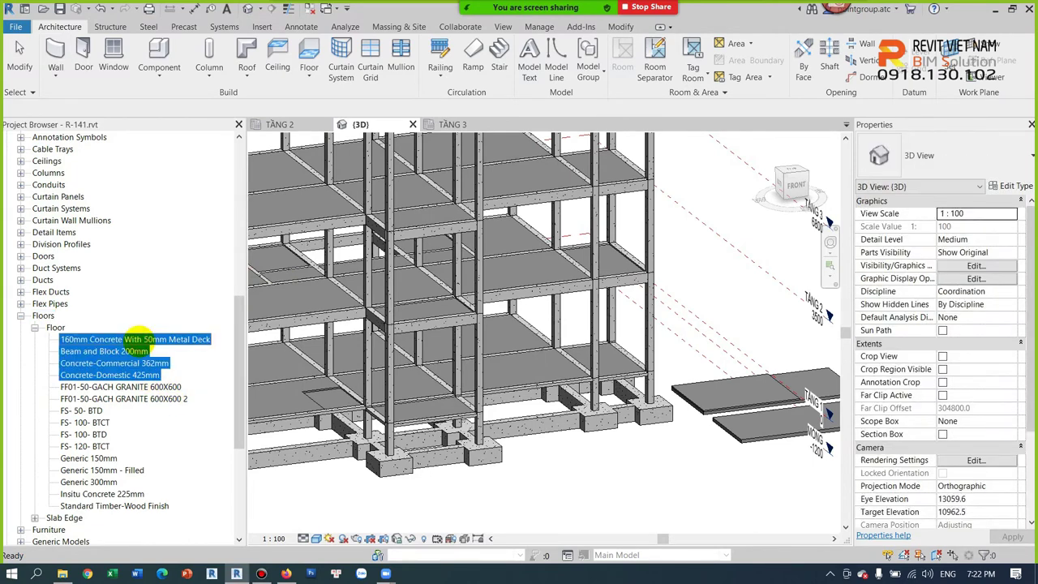
right_click(146, 339)
left_click(160, 347)
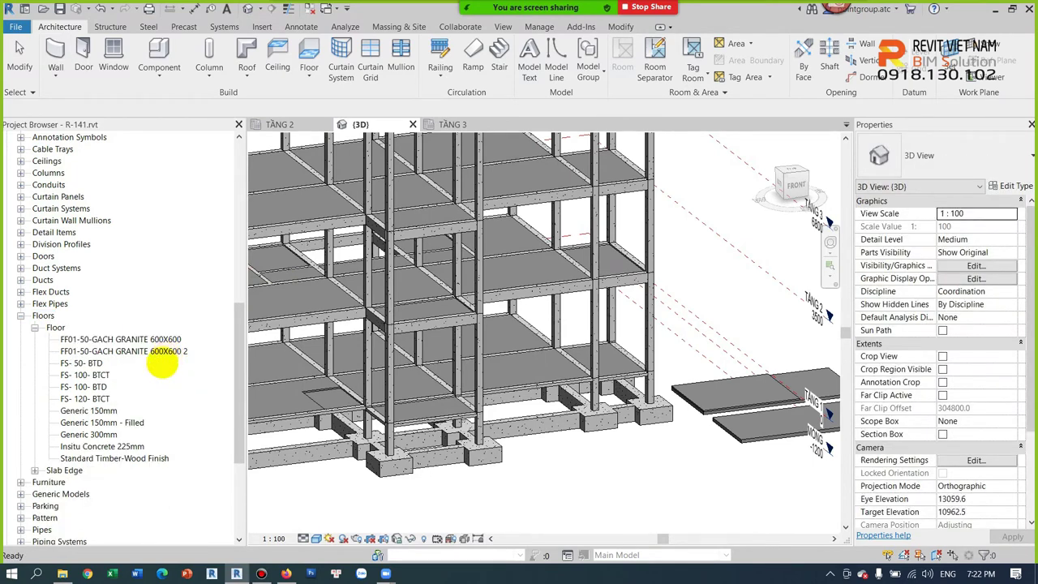
Step: Delete the duplicated FF01-50-GACH GRANITE 600X600 2 floor type and its instance
left_click(160, 351)
right_click(162, 352)
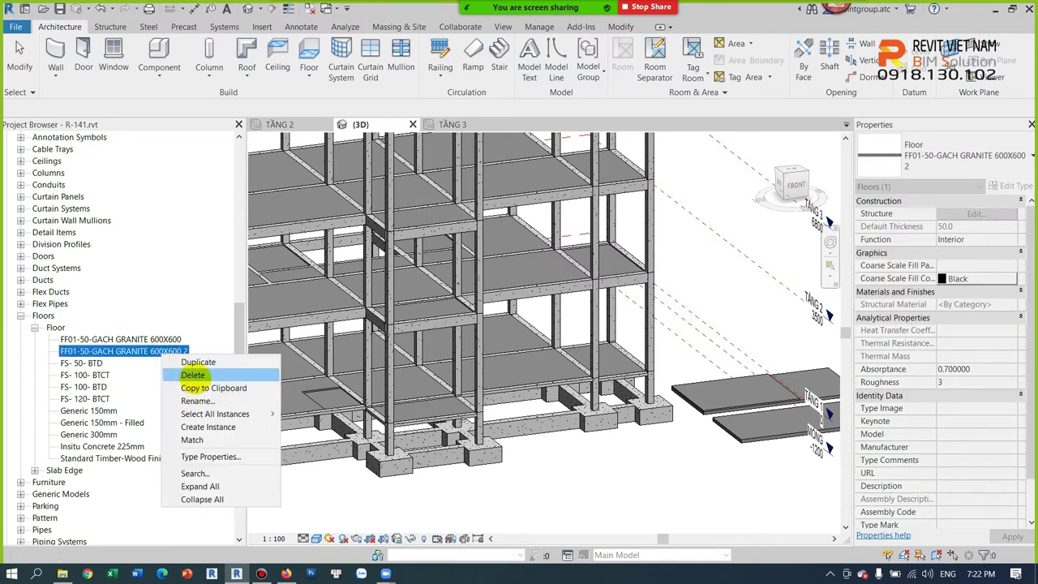
left_click(194, 374)
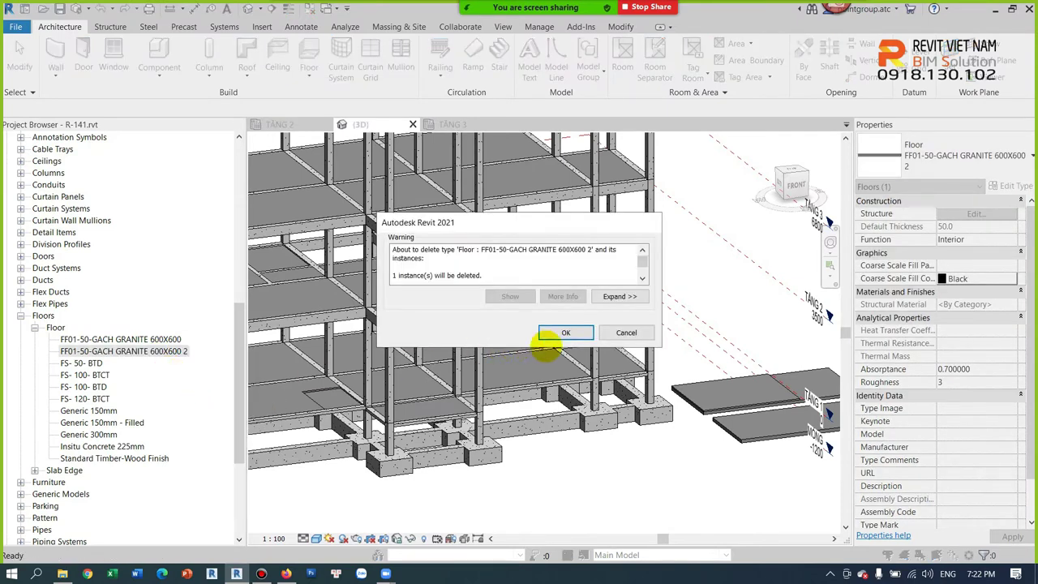
left_click(565, 332)
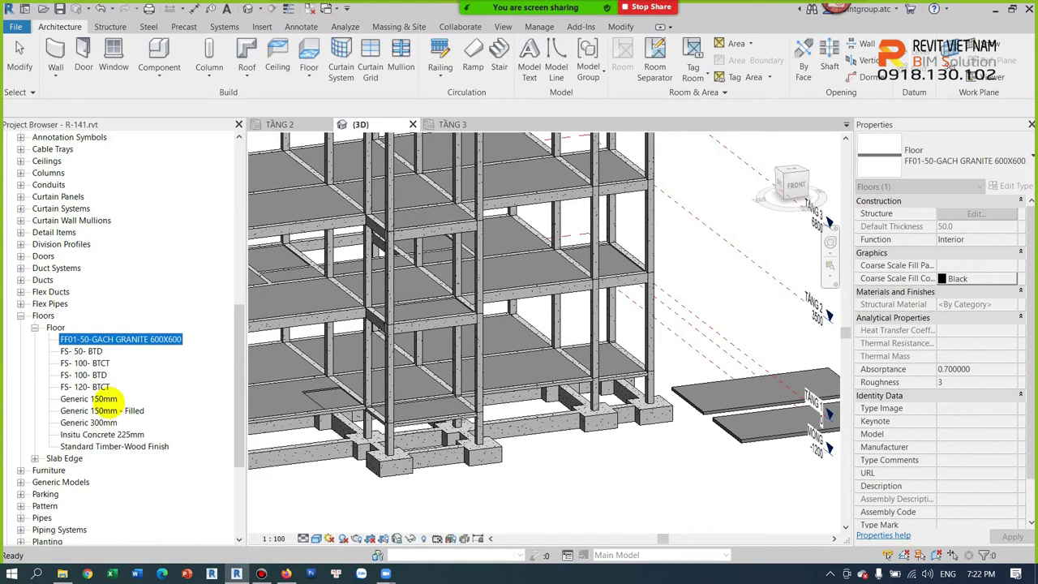
Step: Delete the five Generic floor types and the FS- 50- BTD floor type
left_click(105, 398)
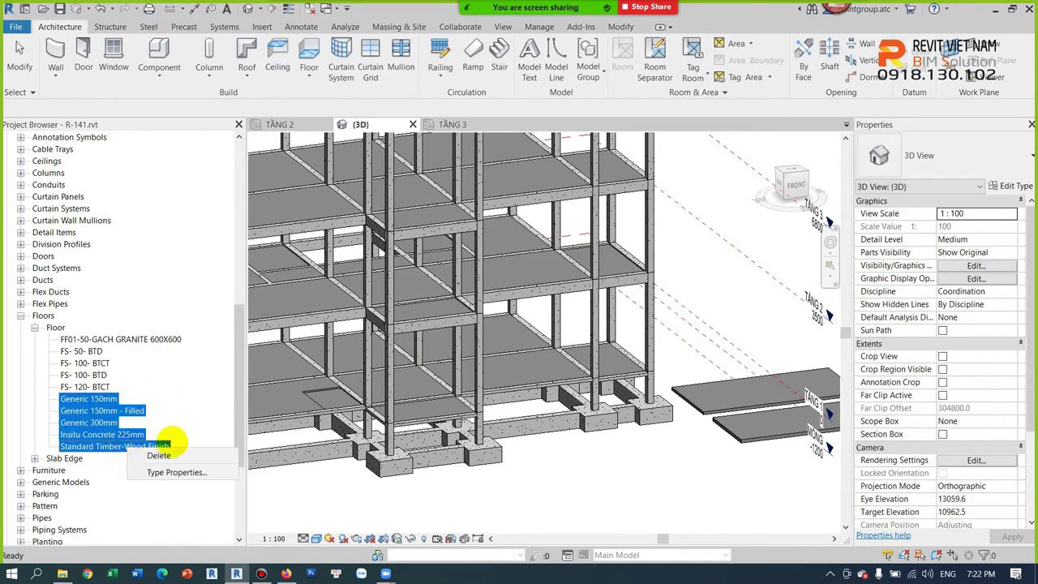
left_click(159, 455)
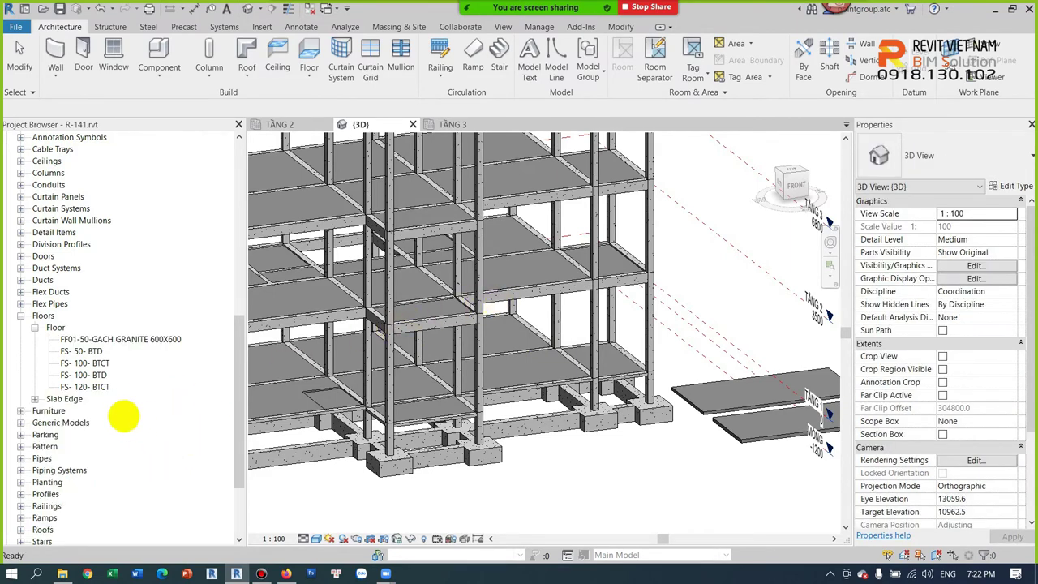
left_click(87, 351)
right_click(88, 351)
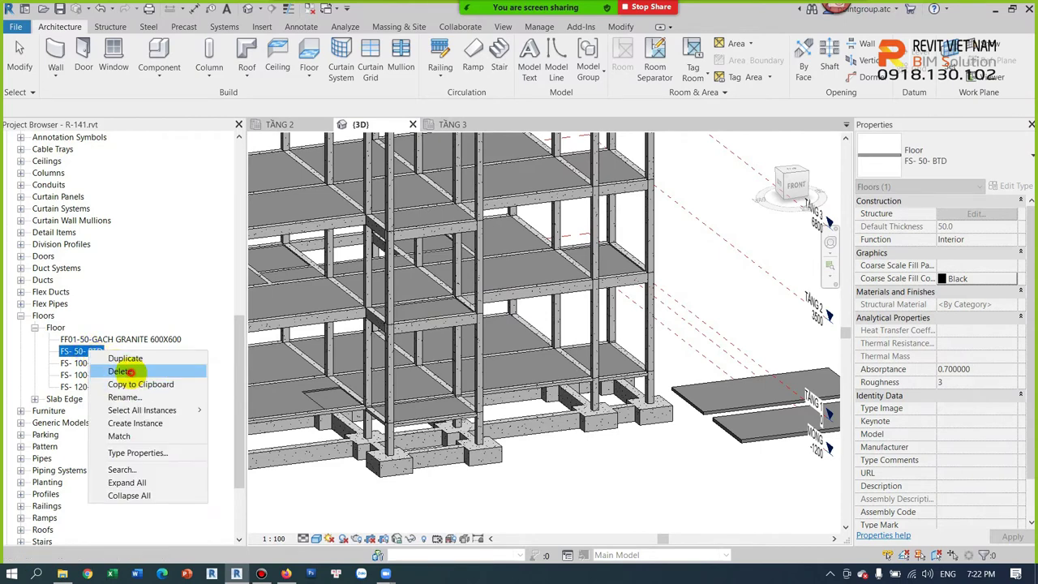
left_click(122, 371)
left_click(565, 332)
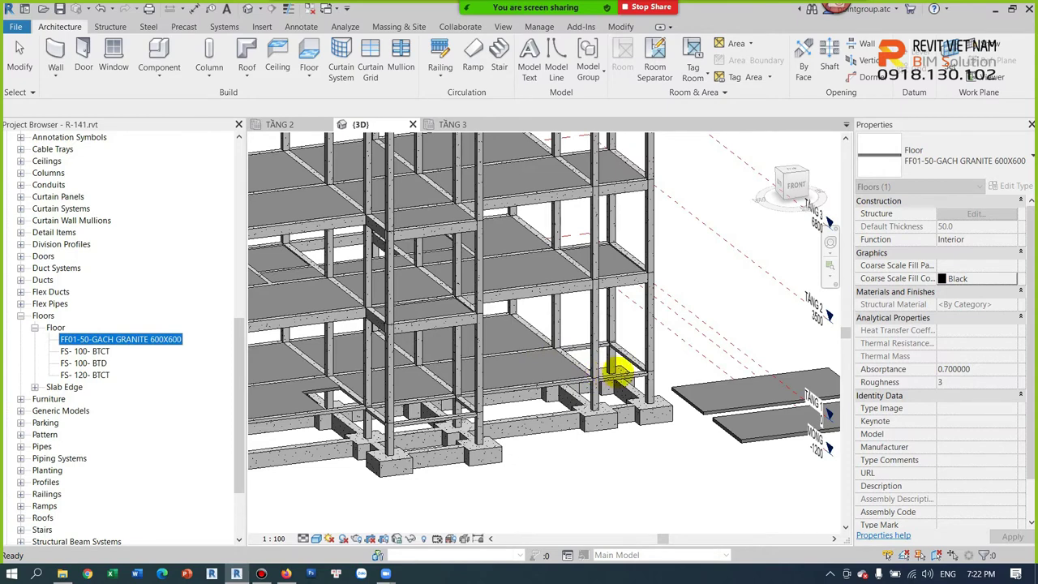
Step: Undo the three deletions with Ctrl+Z to restore every floor type
key("ctrl+z")
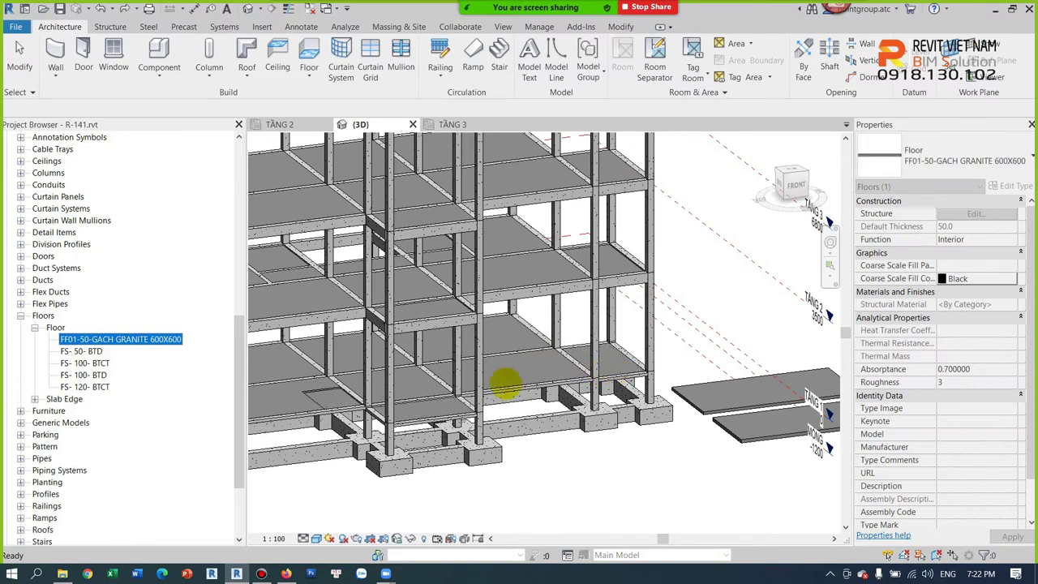
key("ctrl+z")
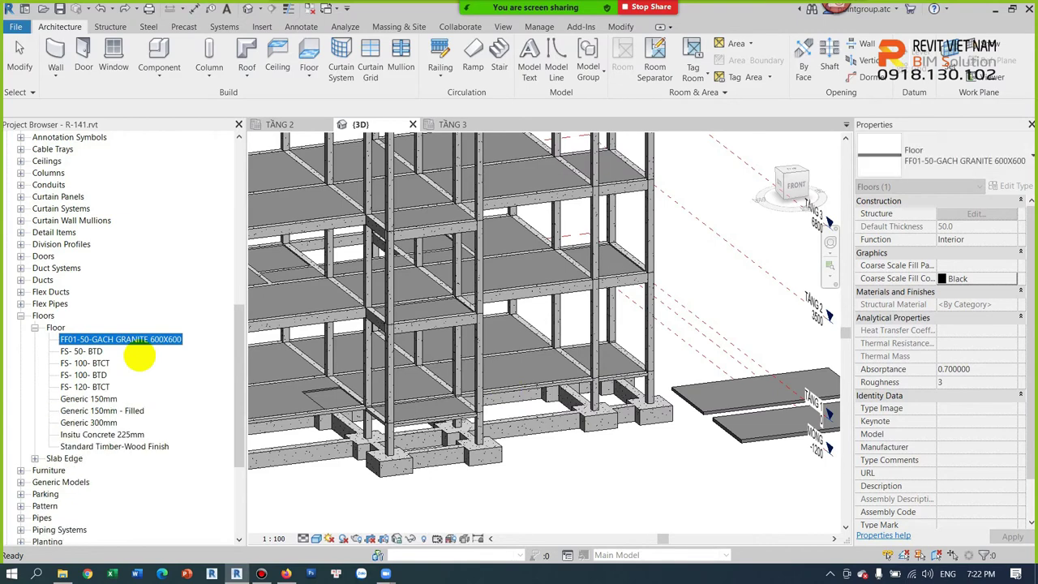
key("ctrl+z")
key("ctrl+z")
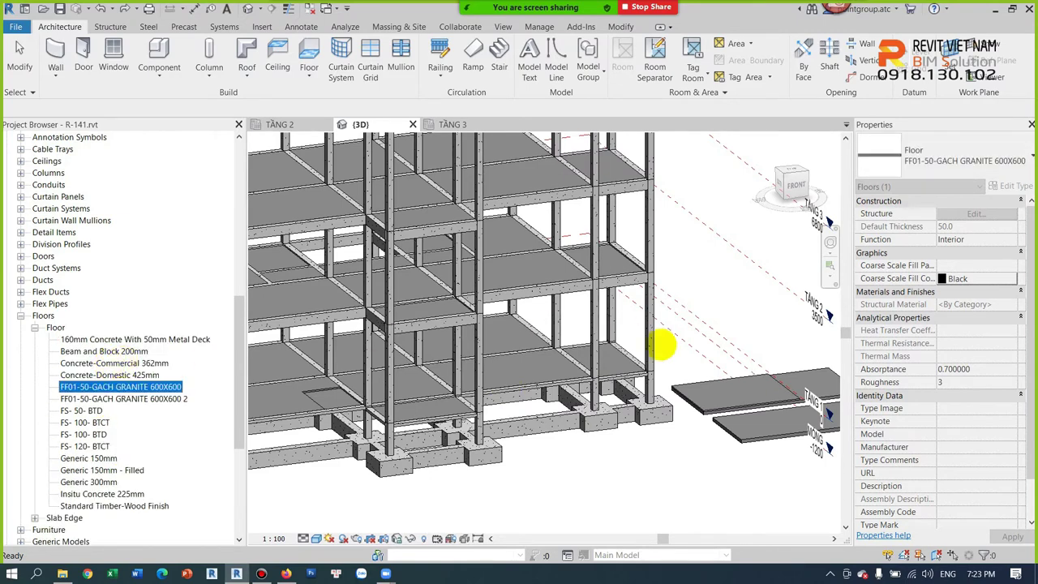
left_click(675, 469)
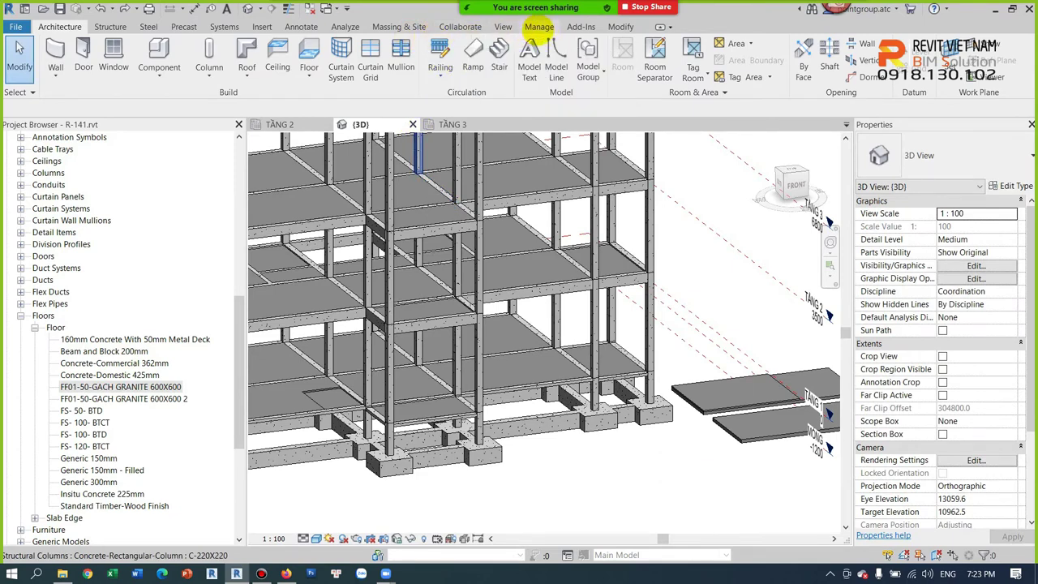
Step: Open Manage > Purge Unused, expand Floors > Floor, and uncheck everything
left_click(539, 26)
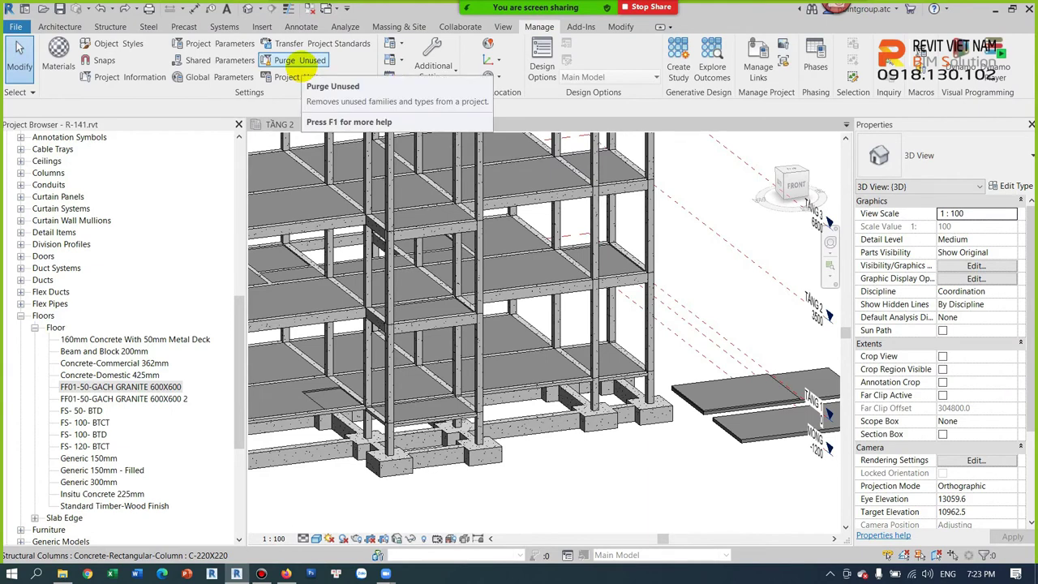
left_click(306, 67)
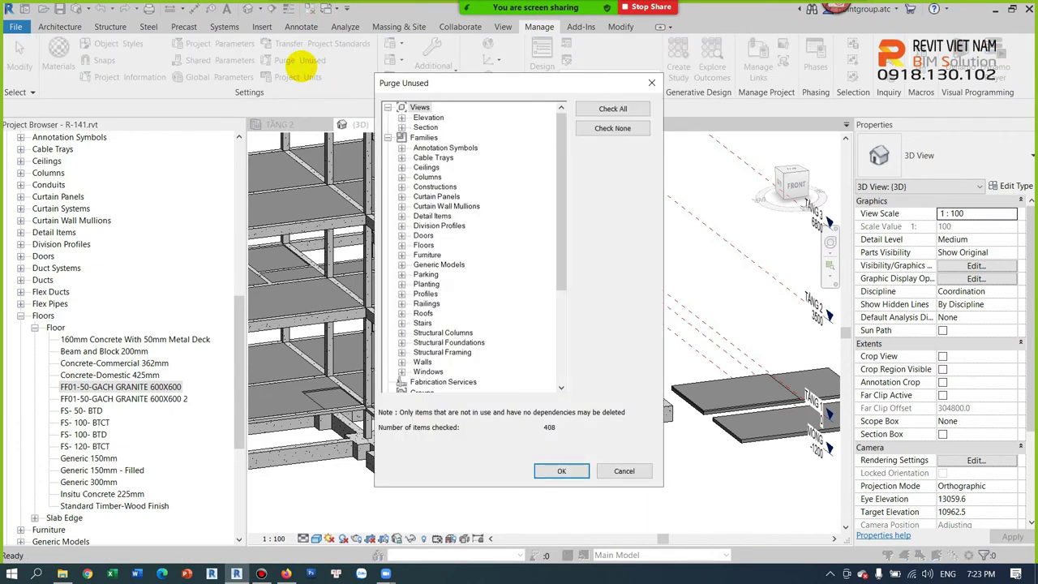
left_click(402, 244)
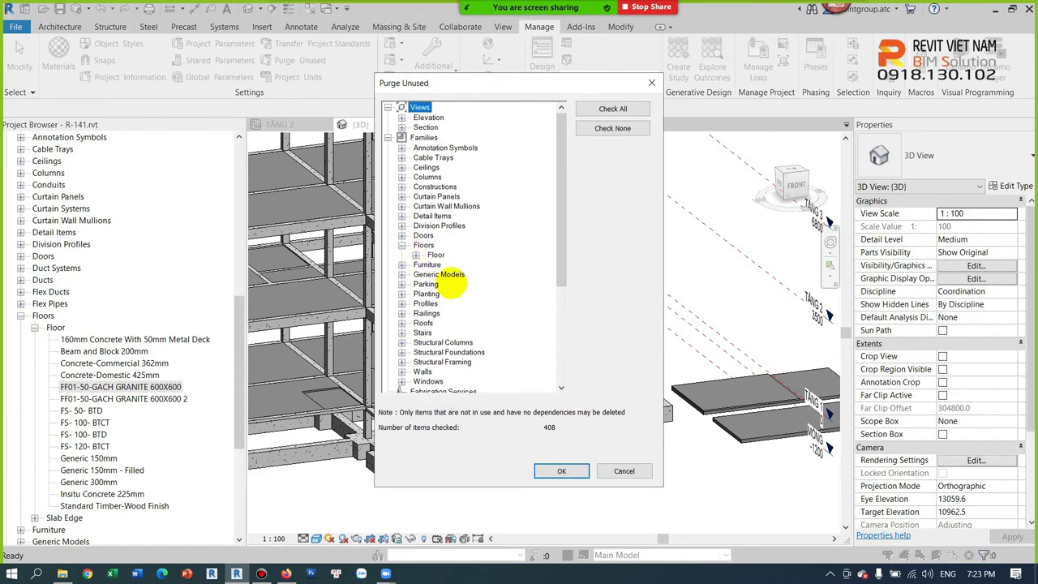
left_click(415, 254)
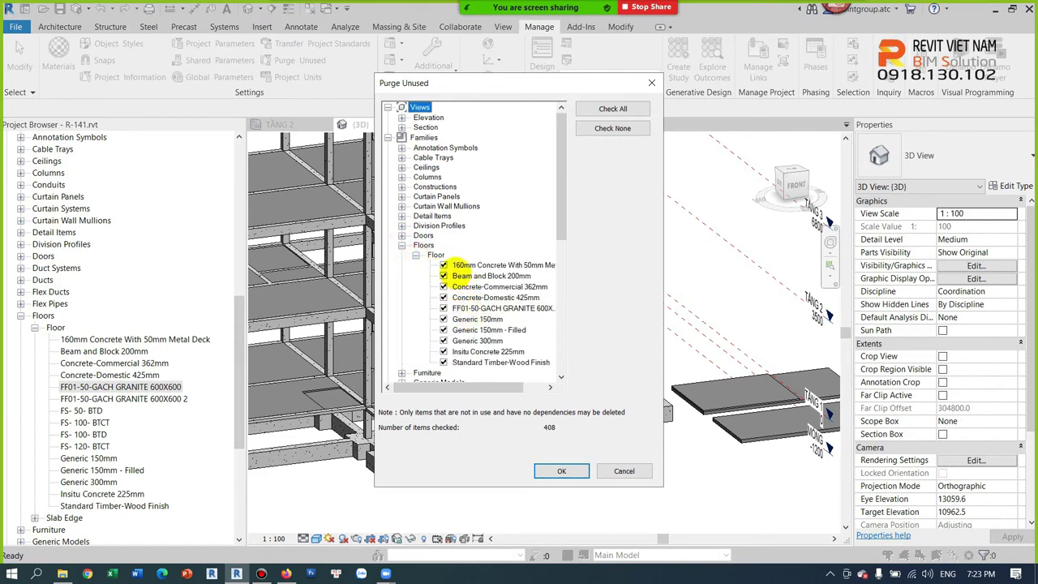
left_click(612, 128)
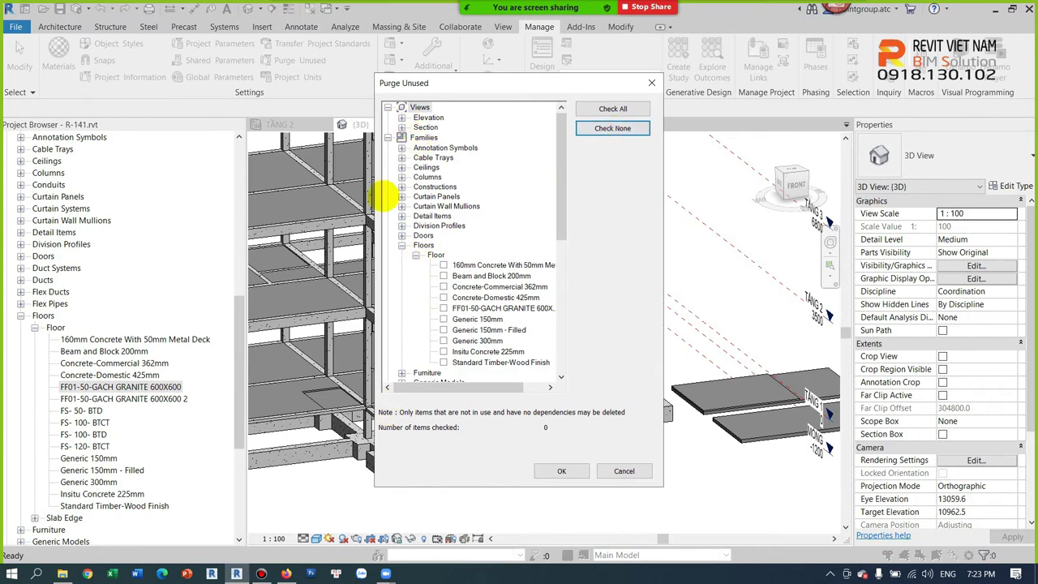
Step: Check the ten unused floor types, from 160mm Metal Deck to Standard Timber-Wood Finish, and purge them
left_click(456, 265)
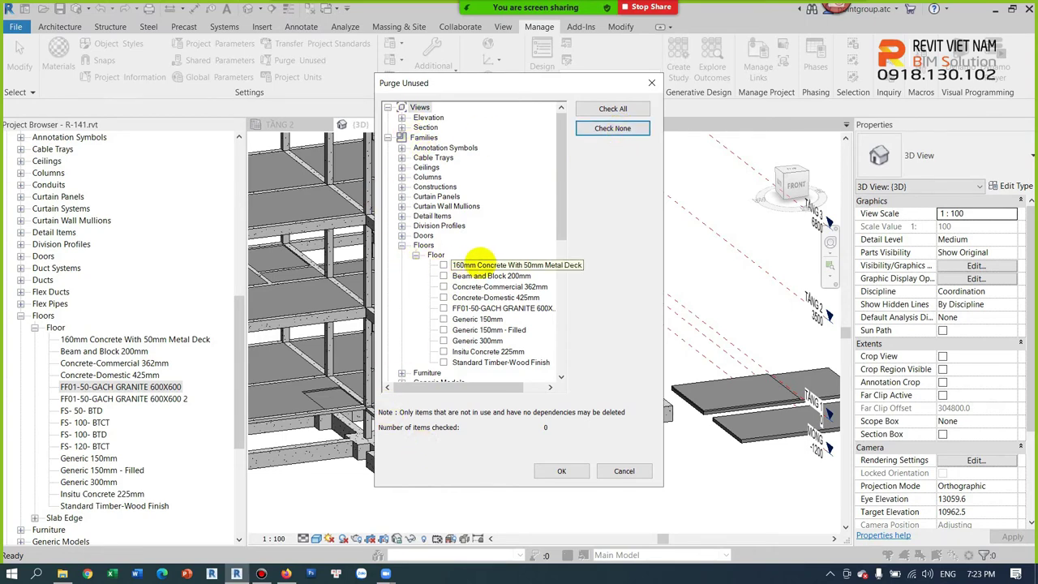
left_click(489, 364, "shift")
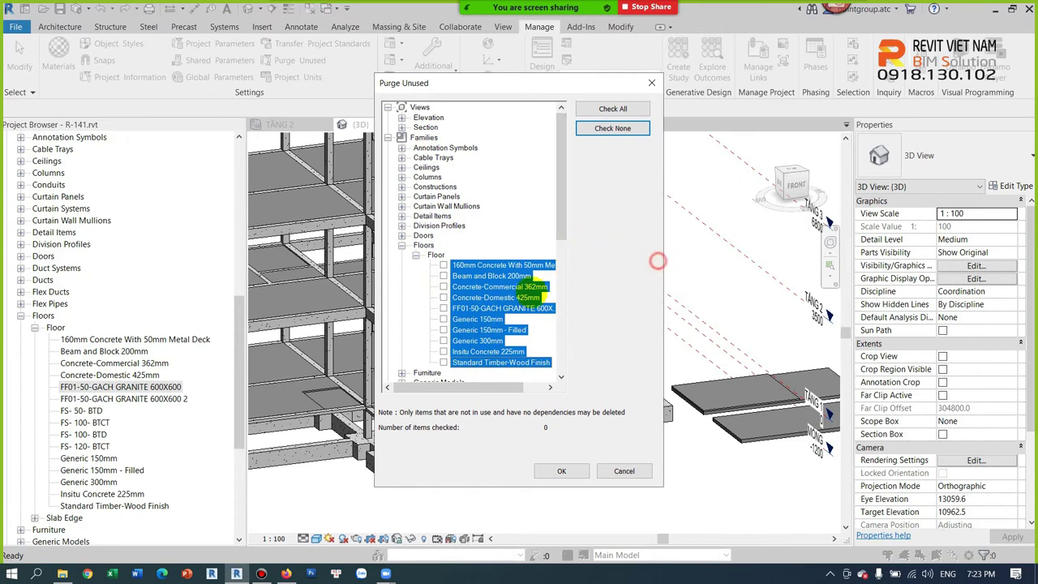
left_click(539, 309)
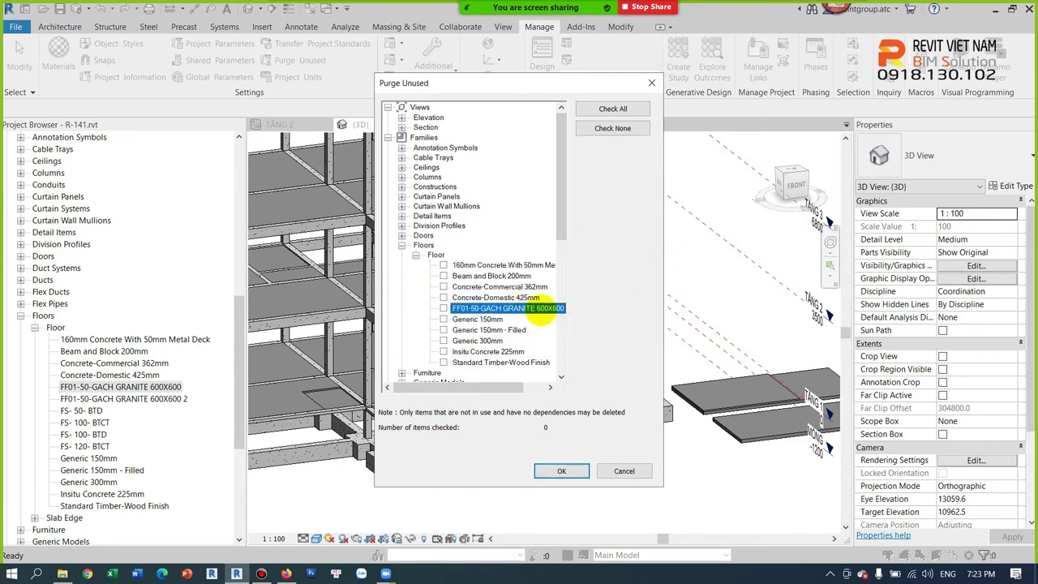
left_click(490, 265)
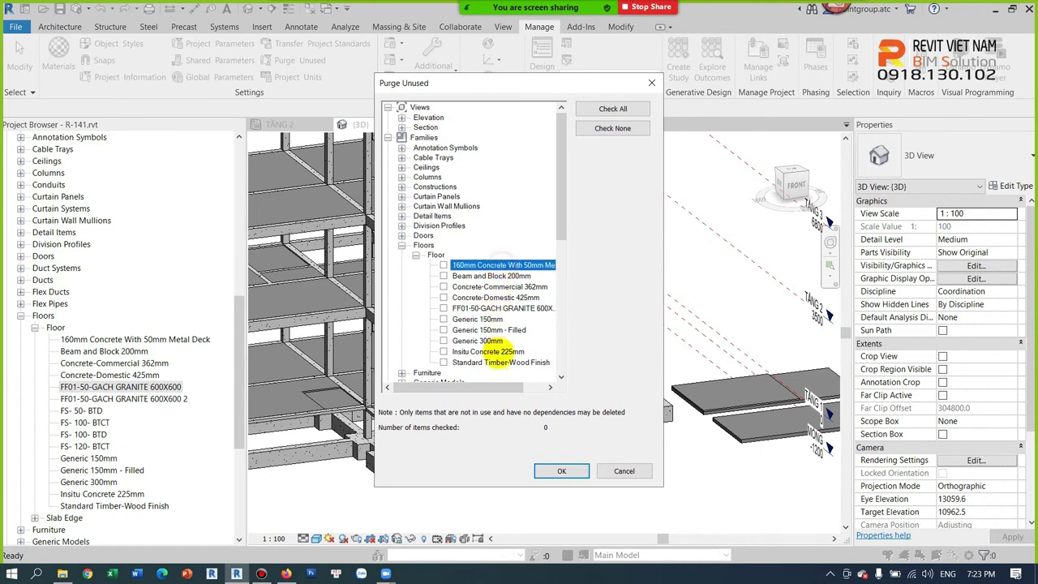
left_click(478, 362, "shift")
left_click(444, 361)
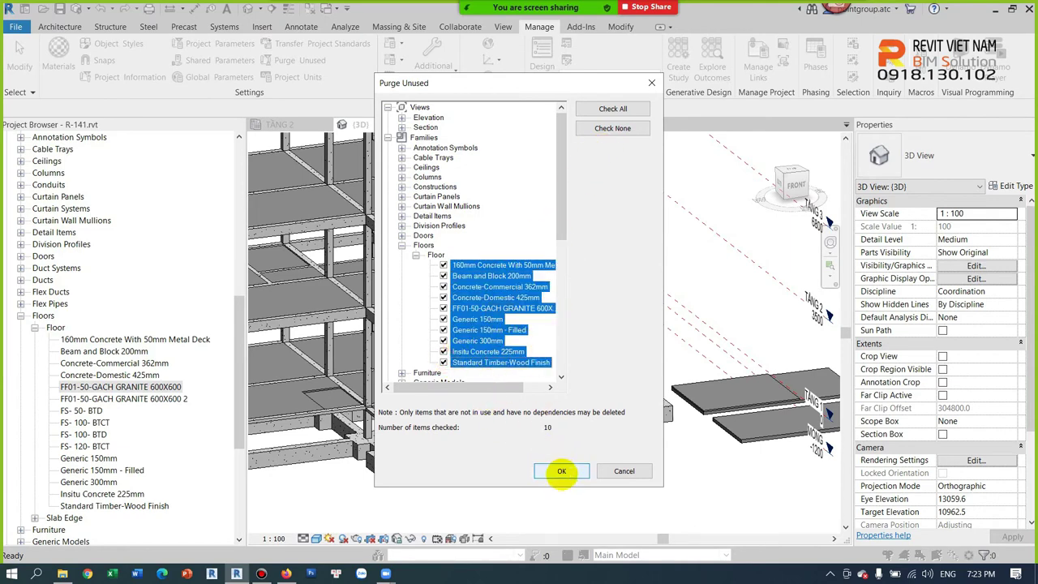
left_click(560, 470)
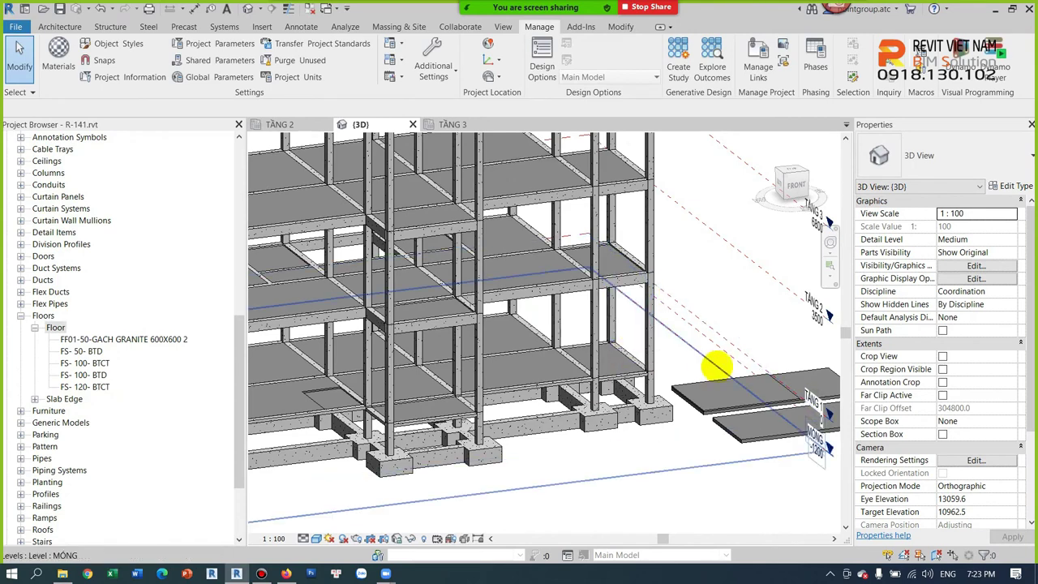
left_click(715, 381)
Step: Select the granite floor slab and review its list of floor types
left_click(957, 155)
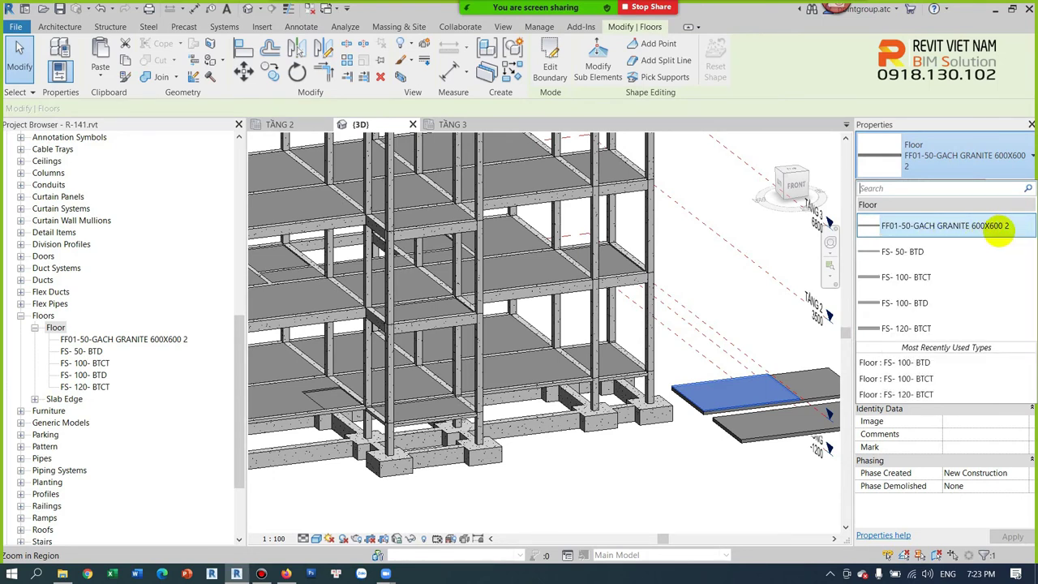
left_click(796, 373)
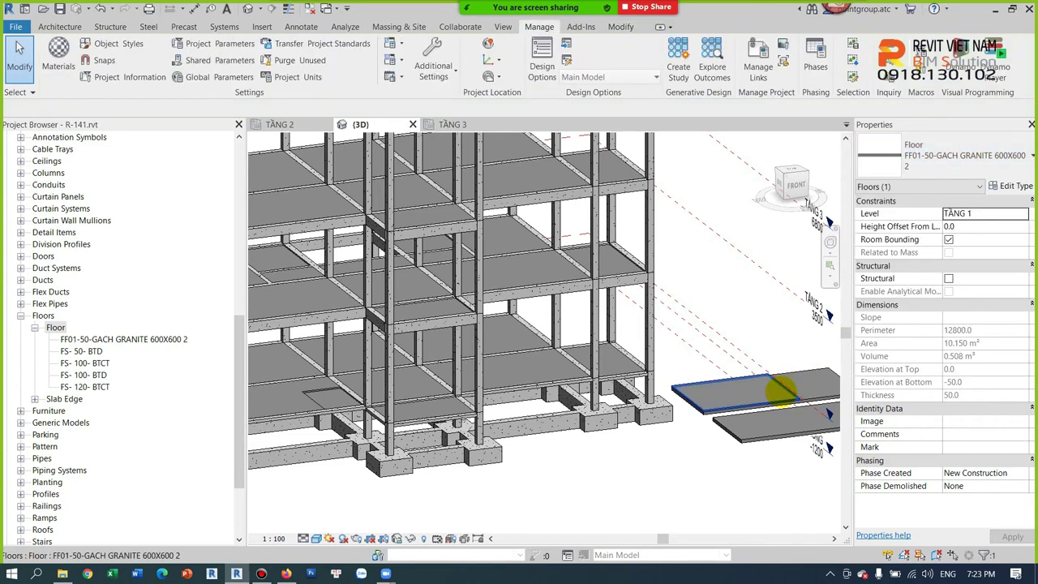
scroll(781, 398, "up", 2)
left_click(781, 397)
left_click(944, 166)
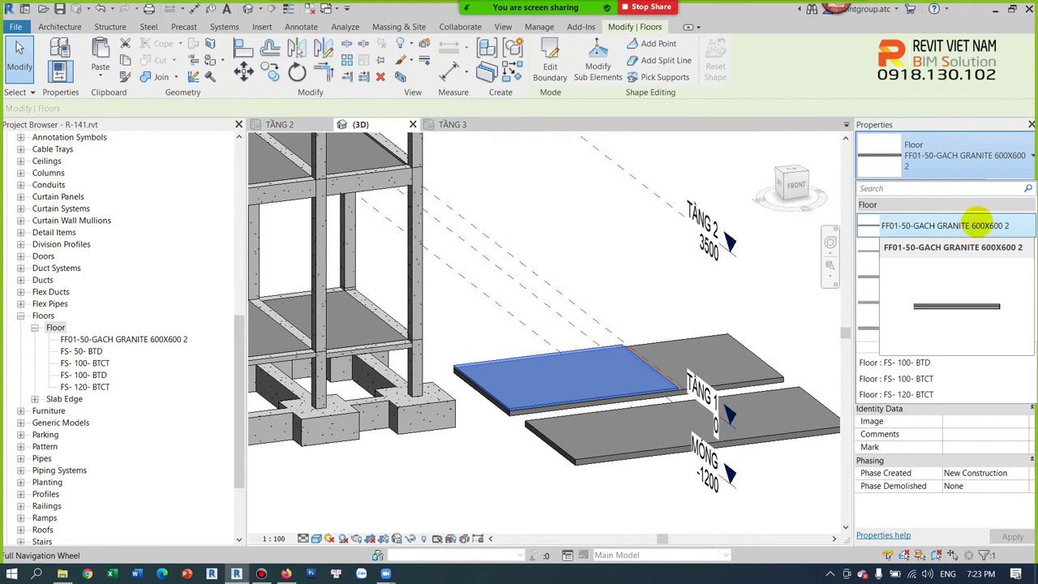
left_click(1003, 220)
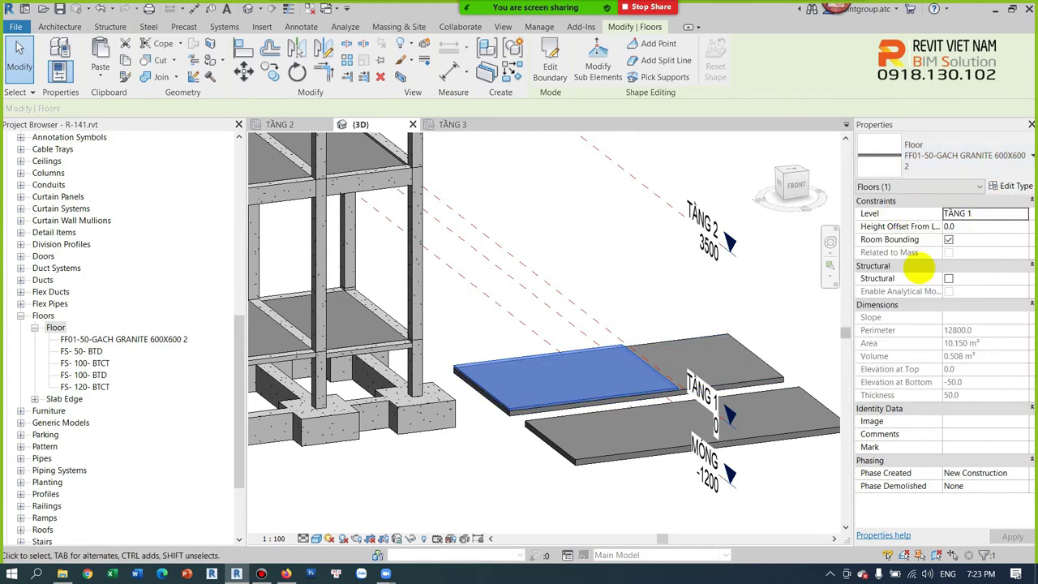
Step: Rename the type FF01-50-GACH GRANITE 600X600 via Edit Type, then confirm it in the type list
left_click(1008, 185)
left_click(991, 138)
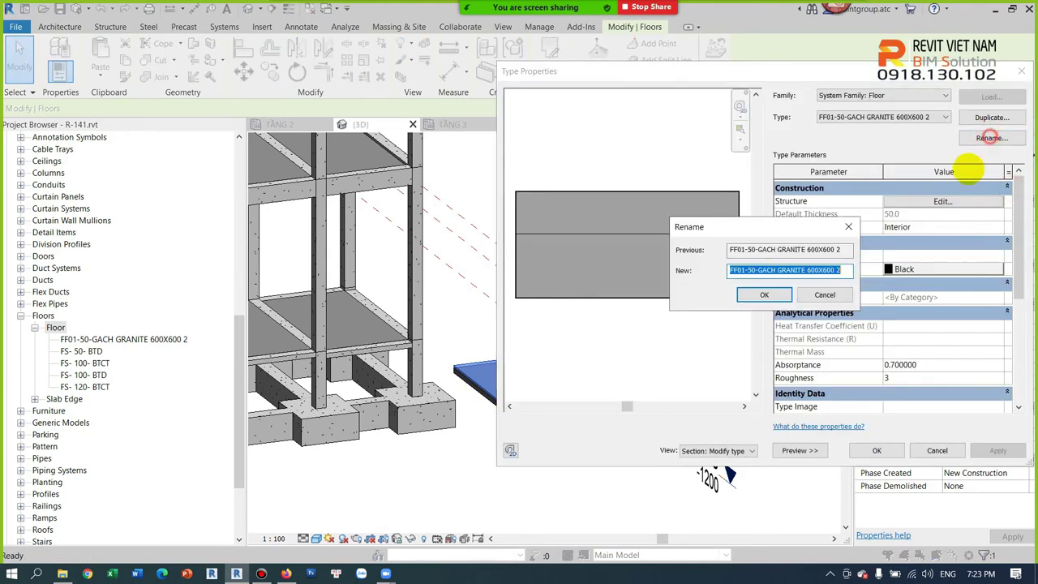
left_click(843, 270)
key("BackSpace")
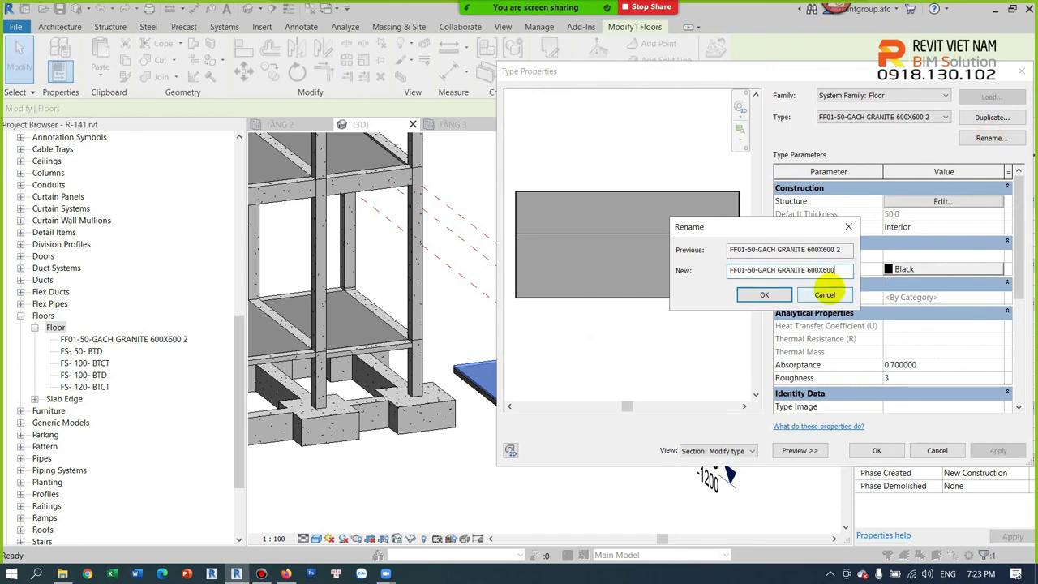
left_click(763, 294)
left_click(876, 450)
left_click(763, 486)
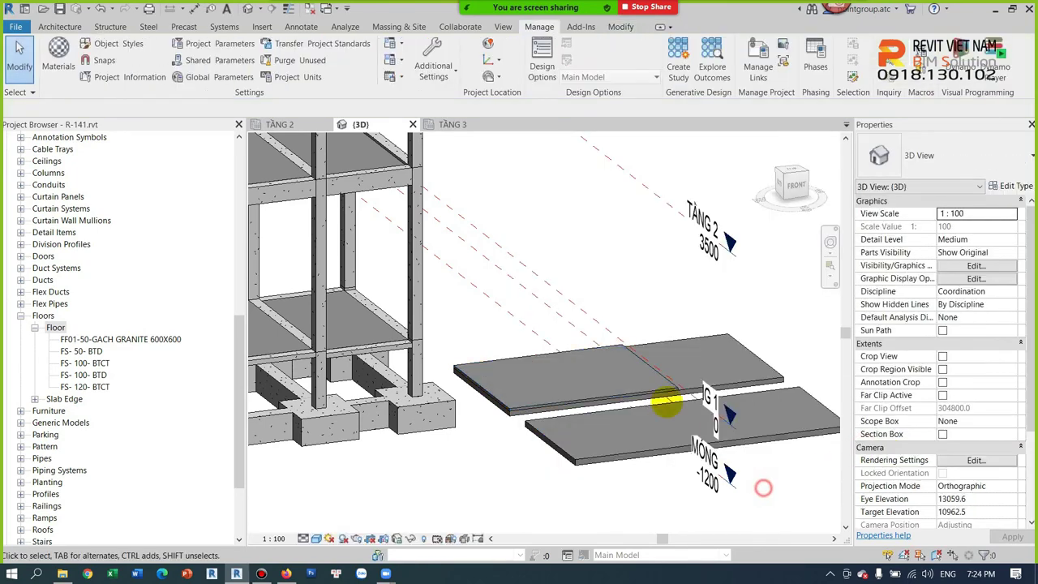
left_click(649, 385)
left_click(946, 161)
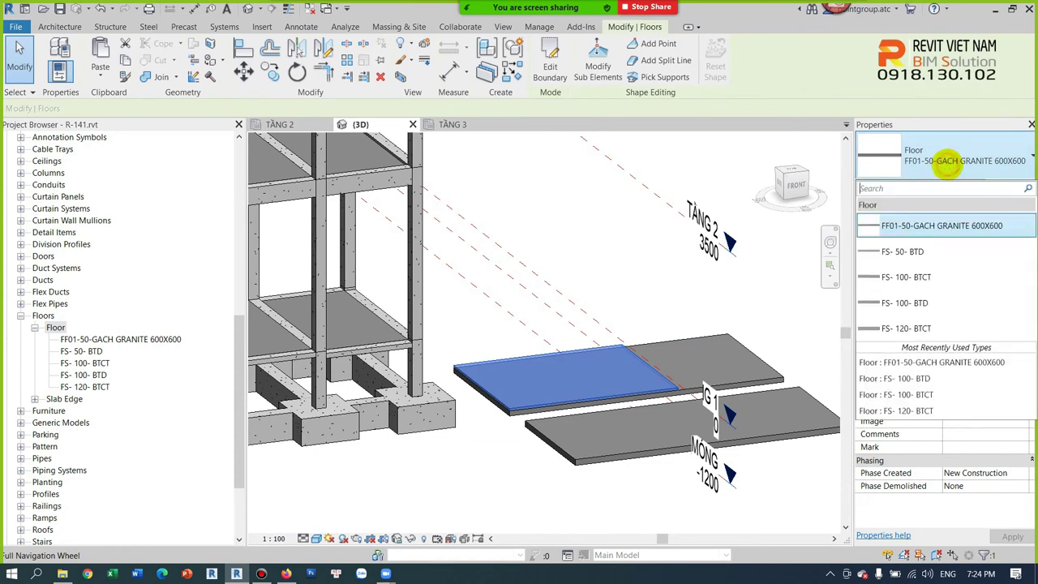